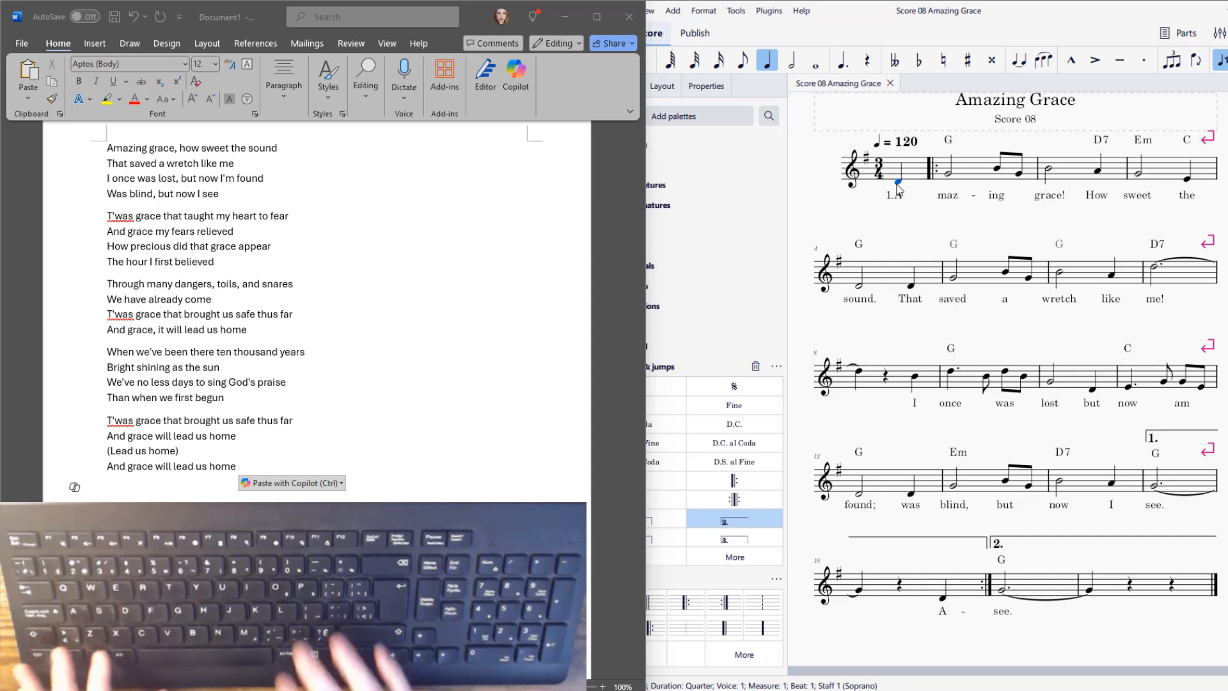
Start a second verse of lyrics on the pickup note, entering "2.T'was", "grace" and "that" beneath "1.A-maz-ing".
left_click(897, 184)
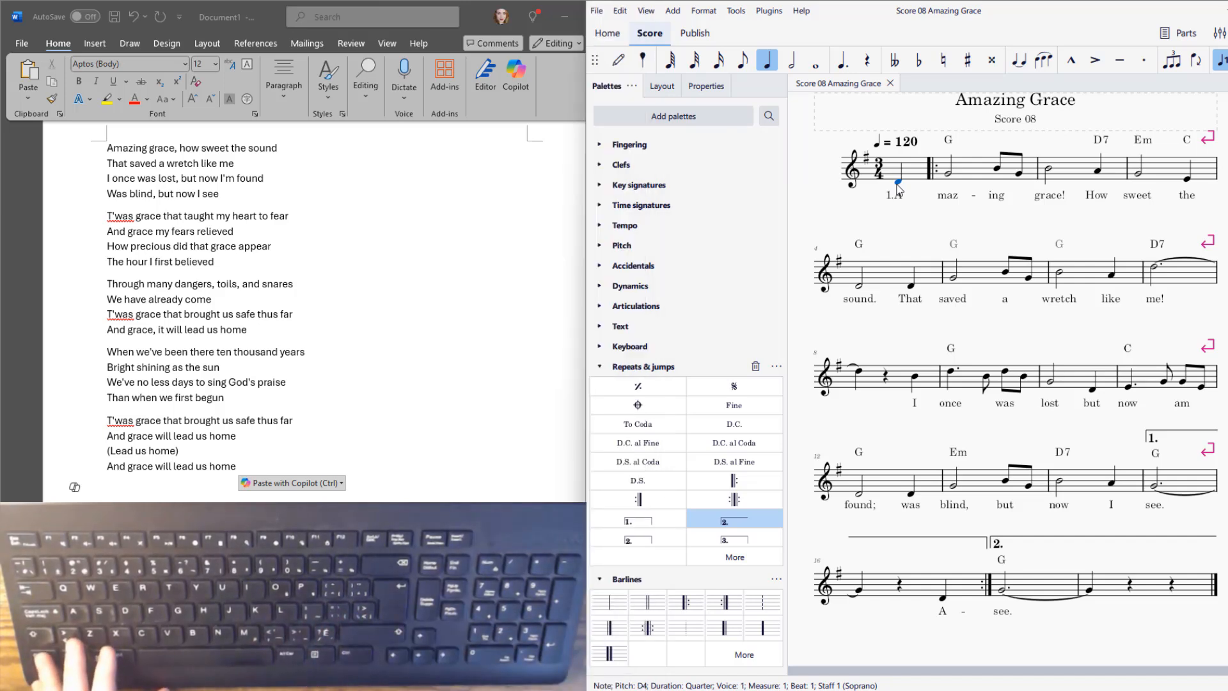
key("ctrl+l")
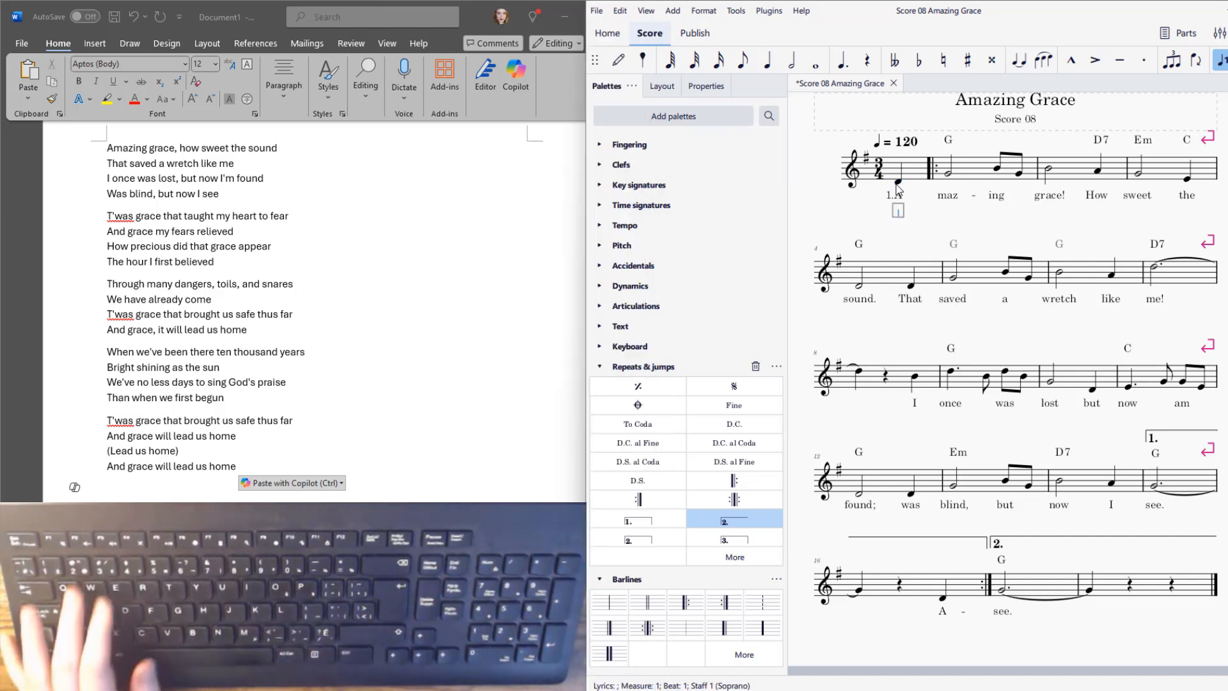
type("2.")
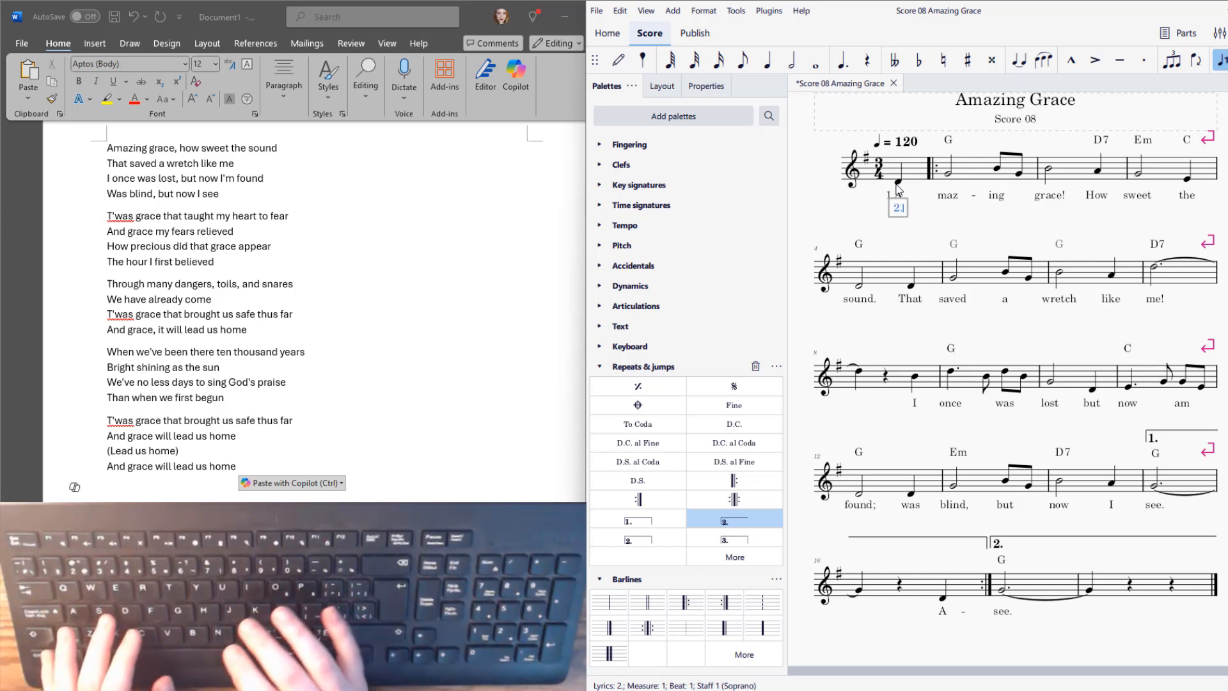
type("T")
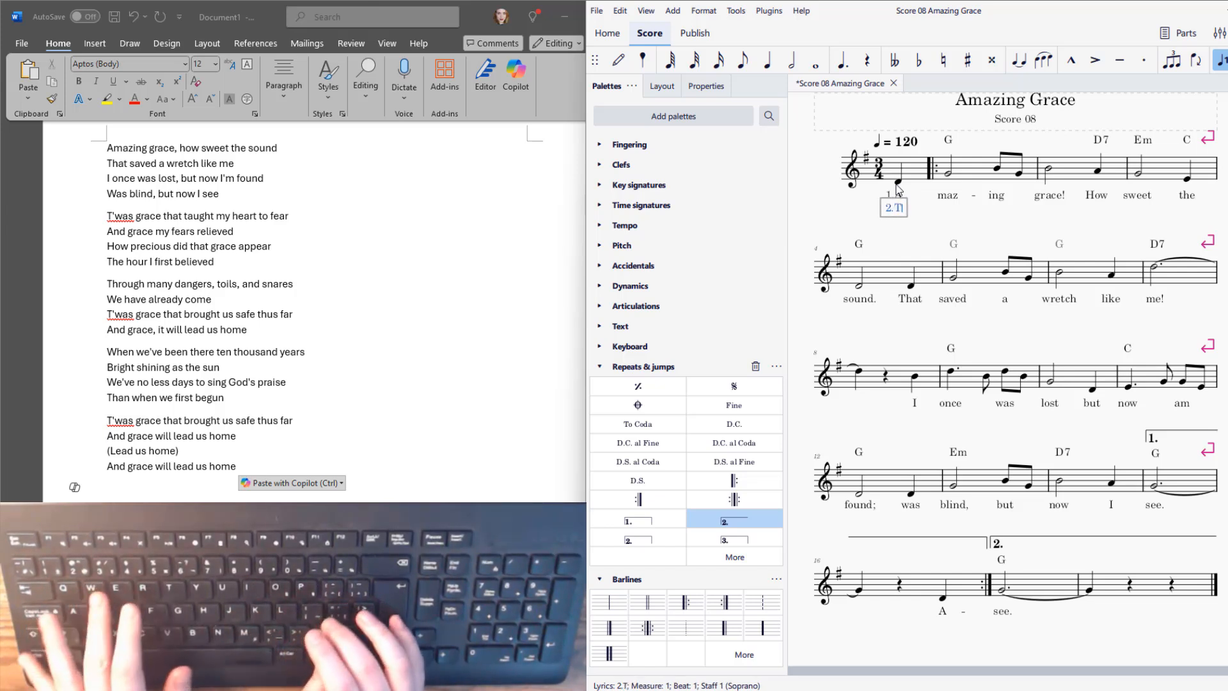
type("'was")
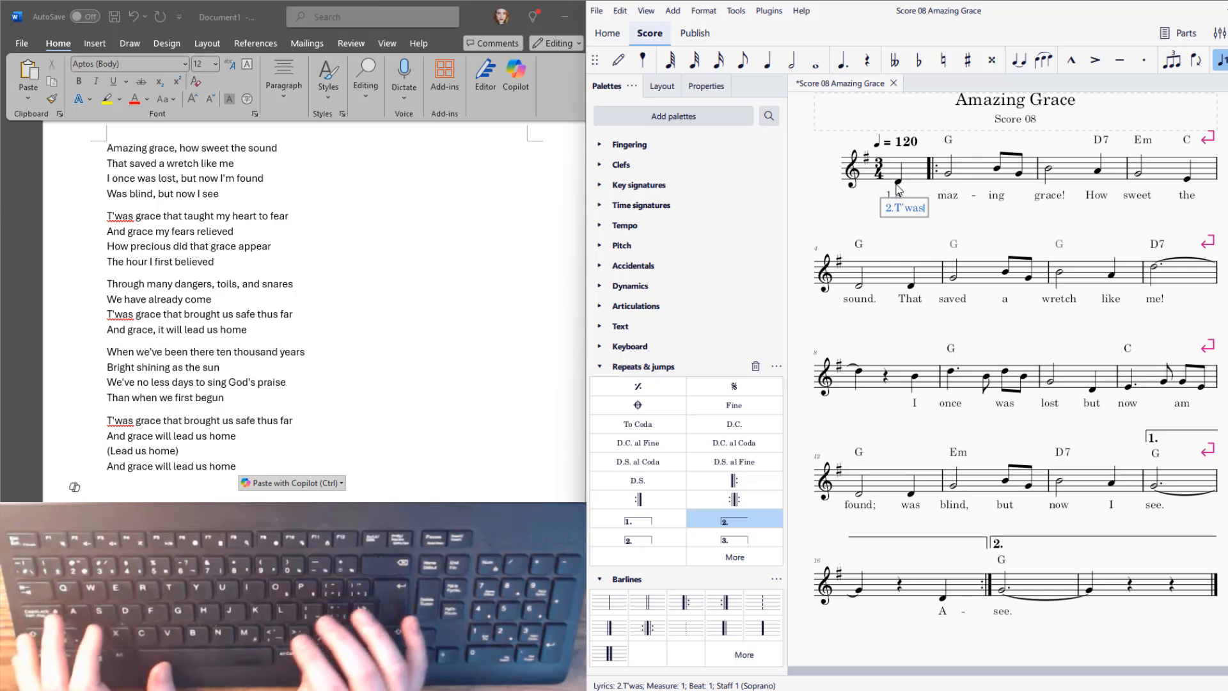
key("space")
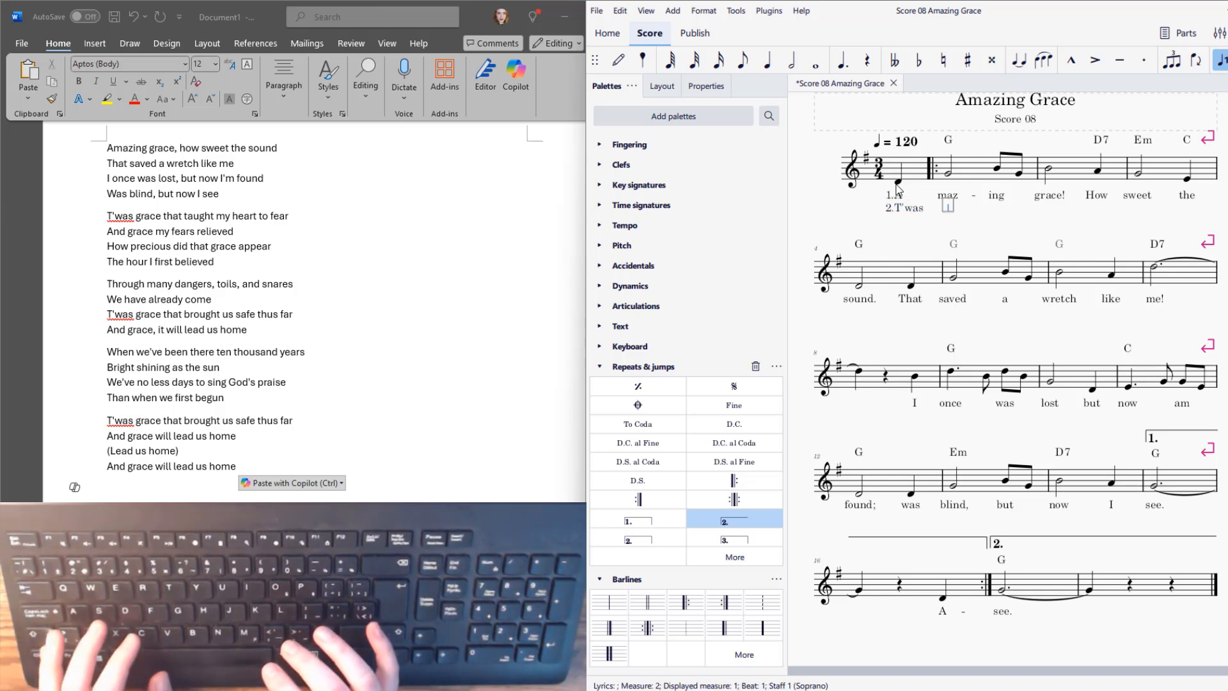
type("grace")
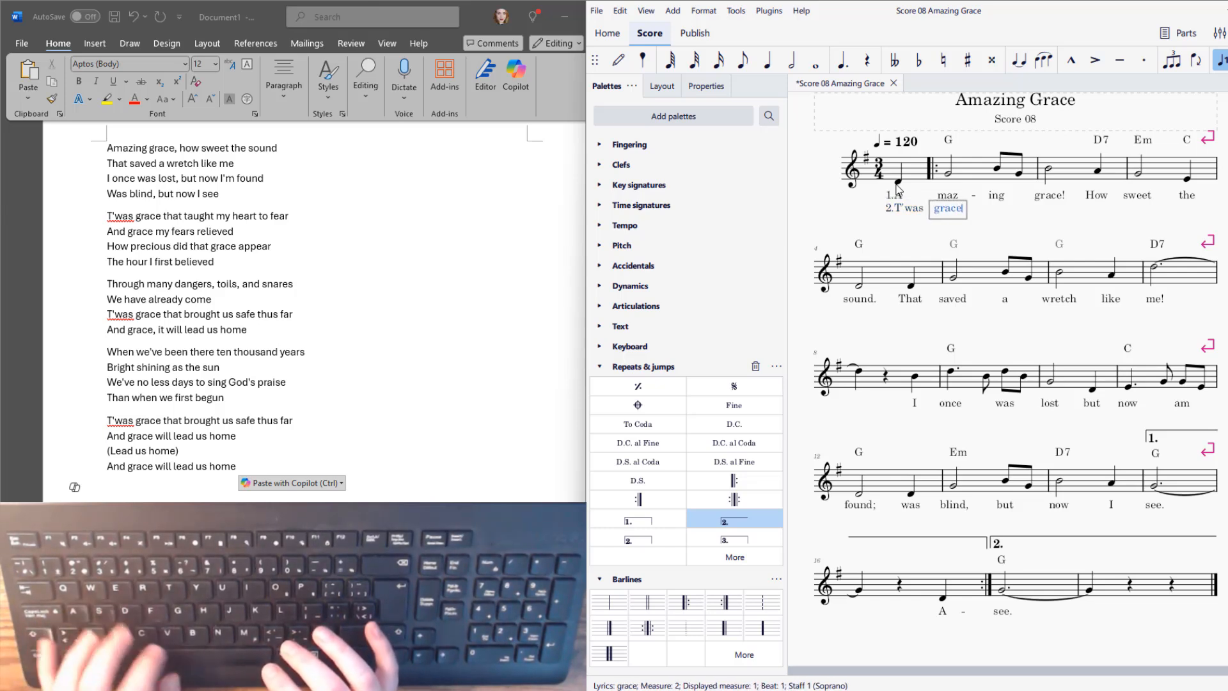
key("space")
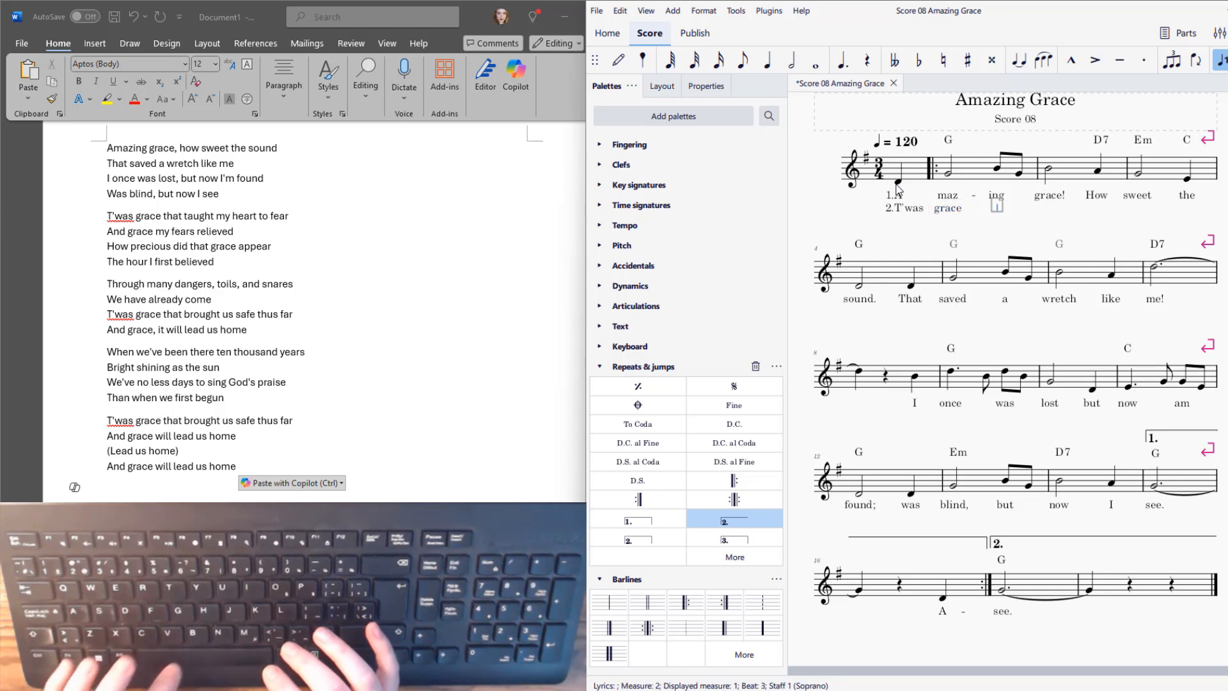
type("that")
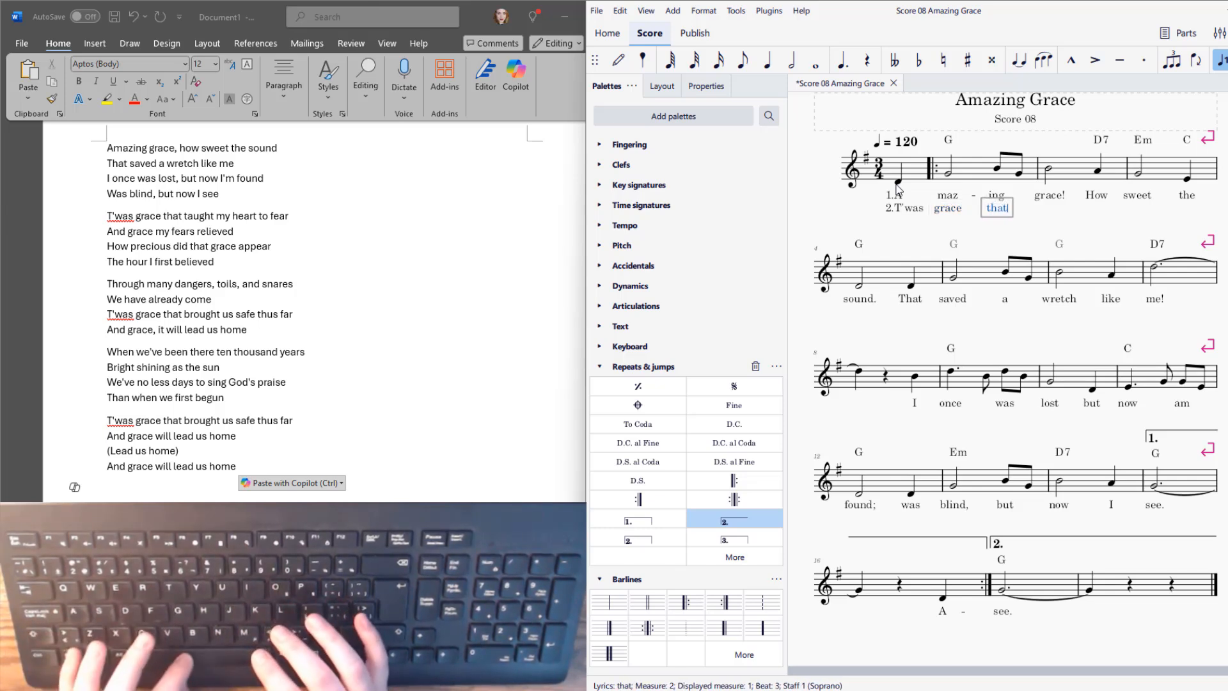
key("space")
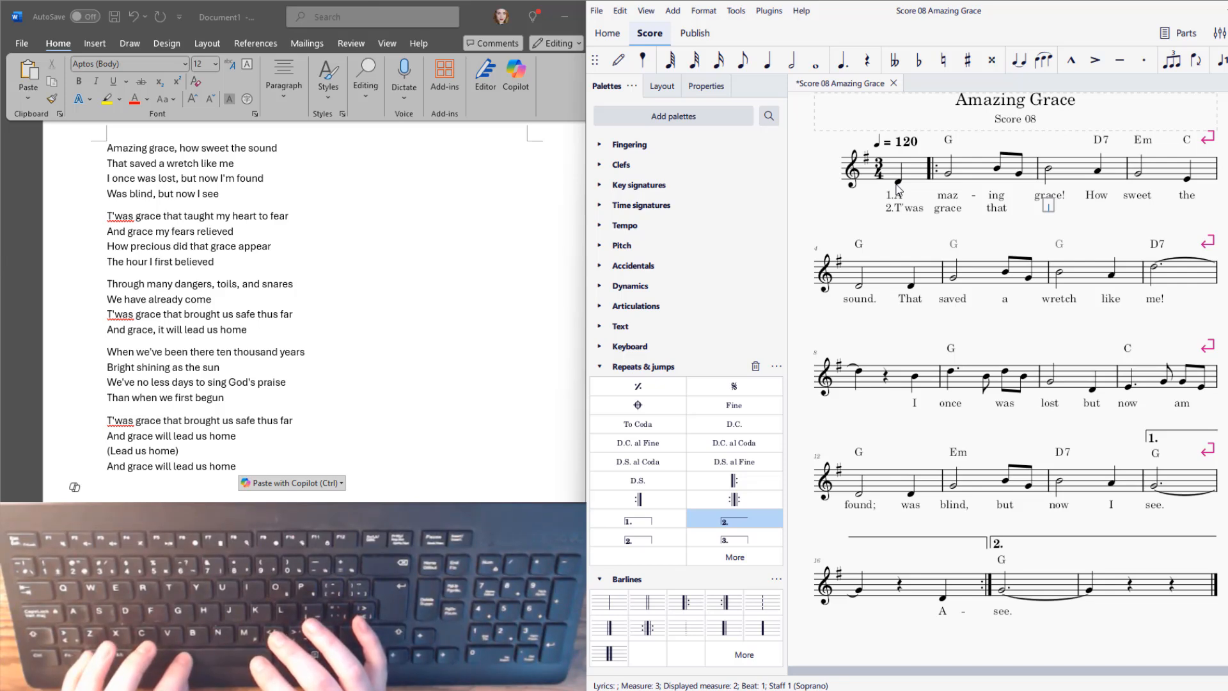
Continue the second verse with "taught", "my", "heart", "to" and "fear," beneath "grace! How sweet the sound.".
type("taught")
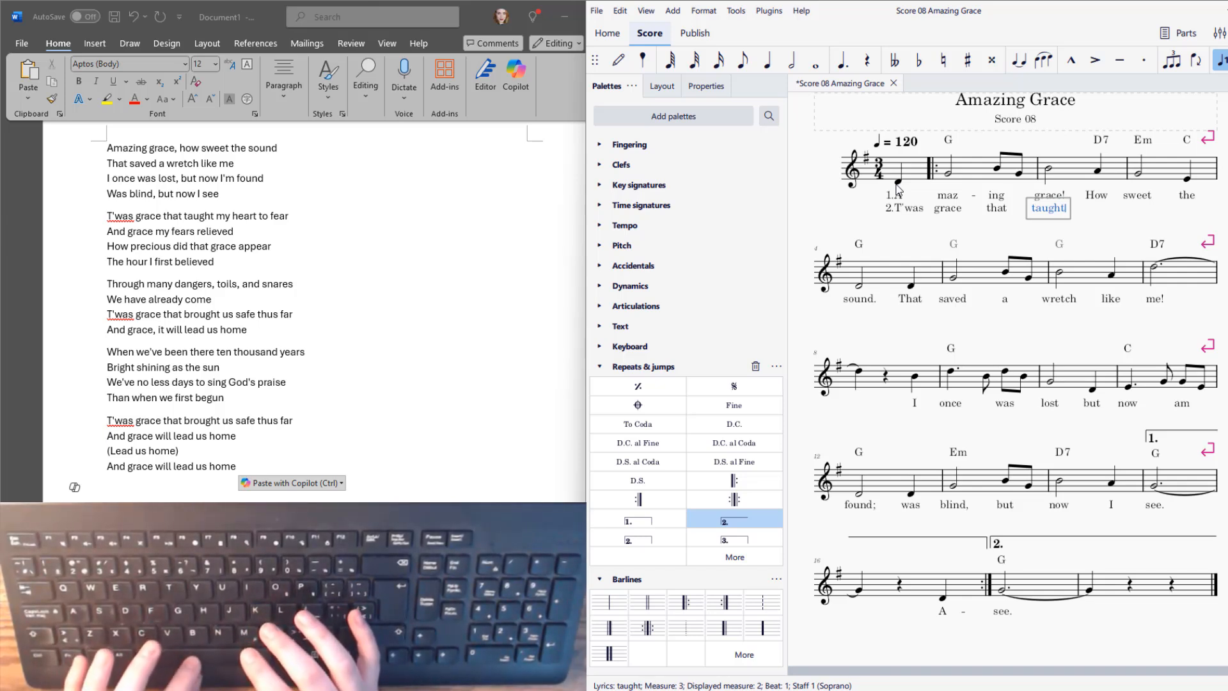
key("space")
type("my")
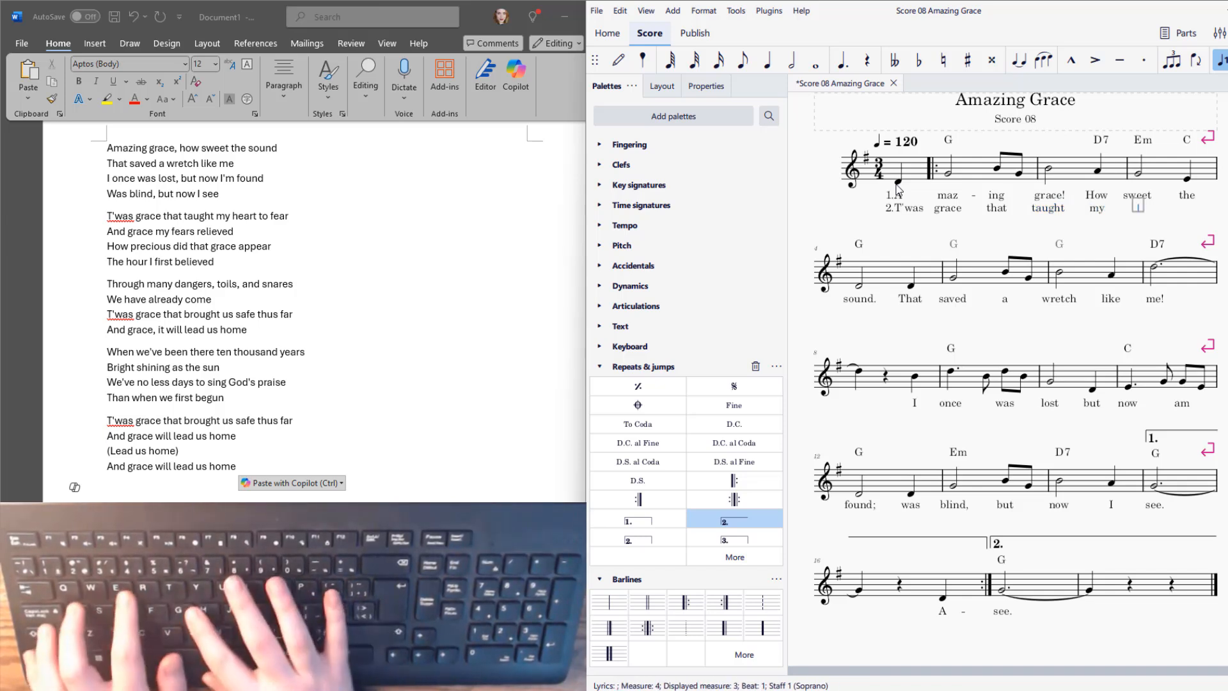
key("space")
type("geart")
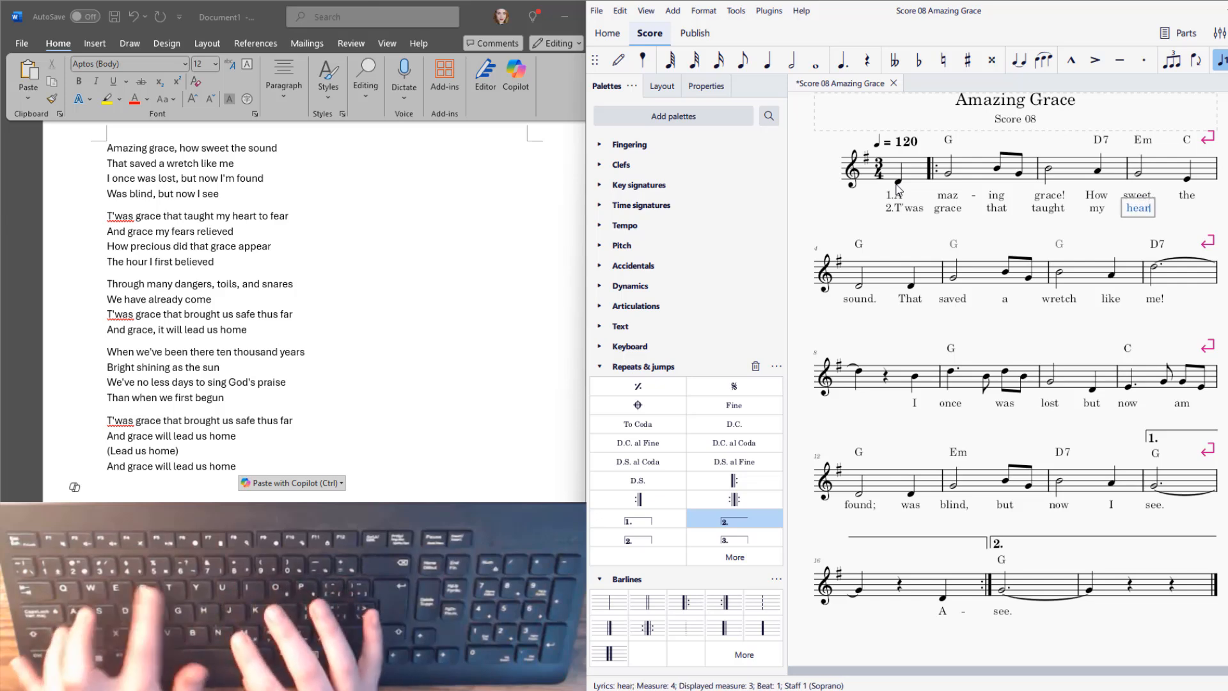
key("space")
type("to")
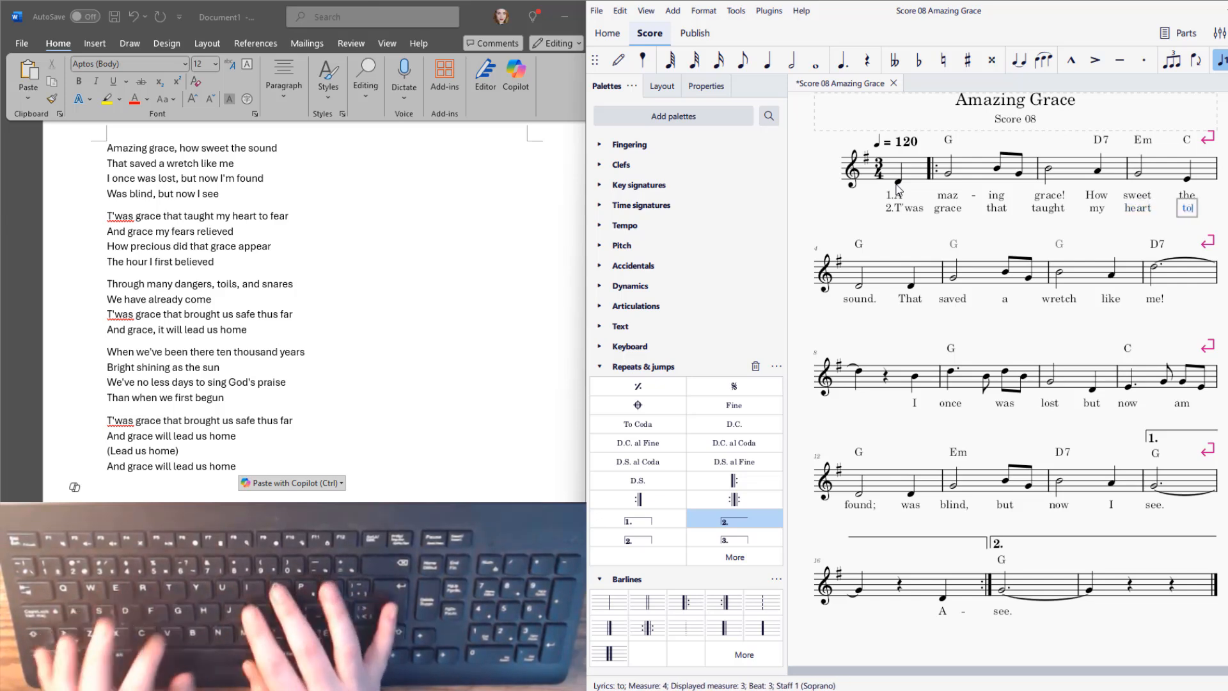
key("space")
type("fear")
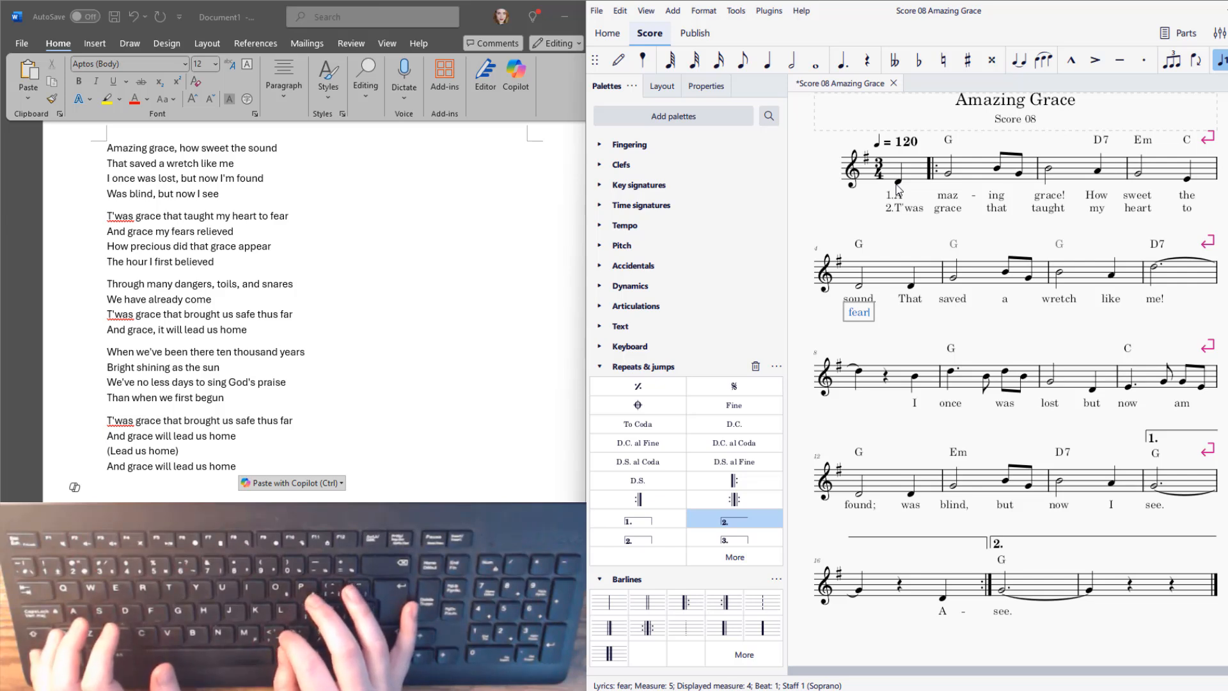
type(",")
key("space")
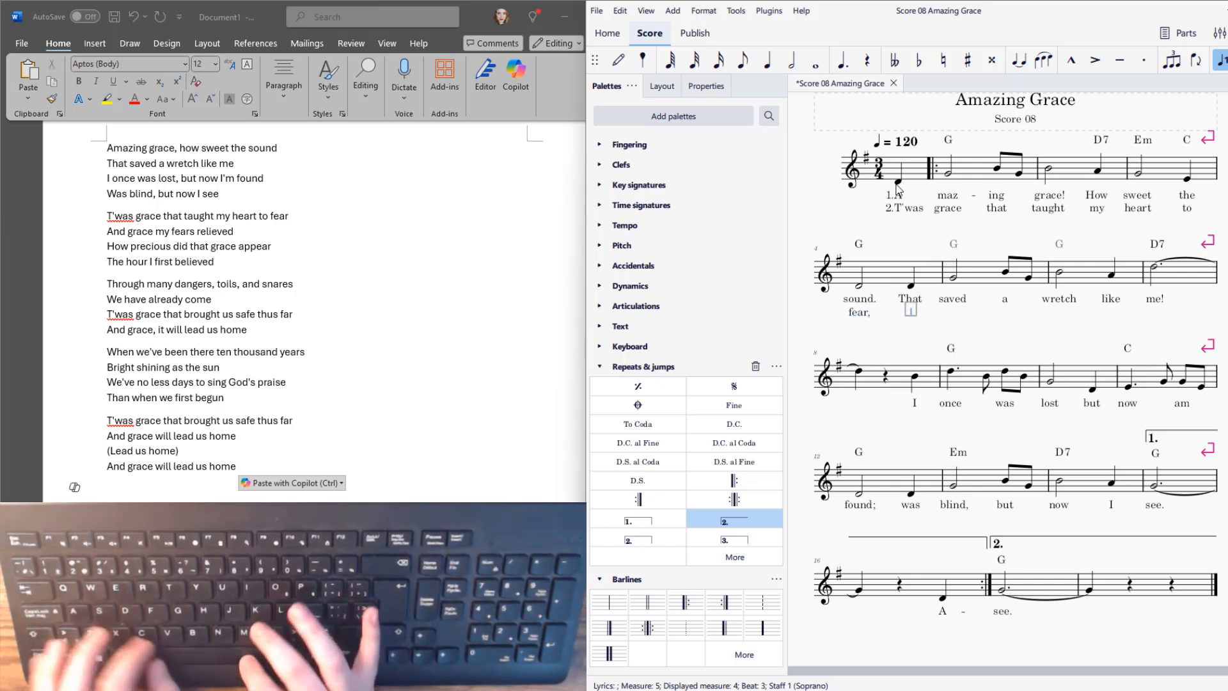
Enter "and", "grace", "my", "fears" and the hyphenated "re-lieved." as second-verse lyrics beneath "That saved a wretch like me!".
type("and")
key("space")
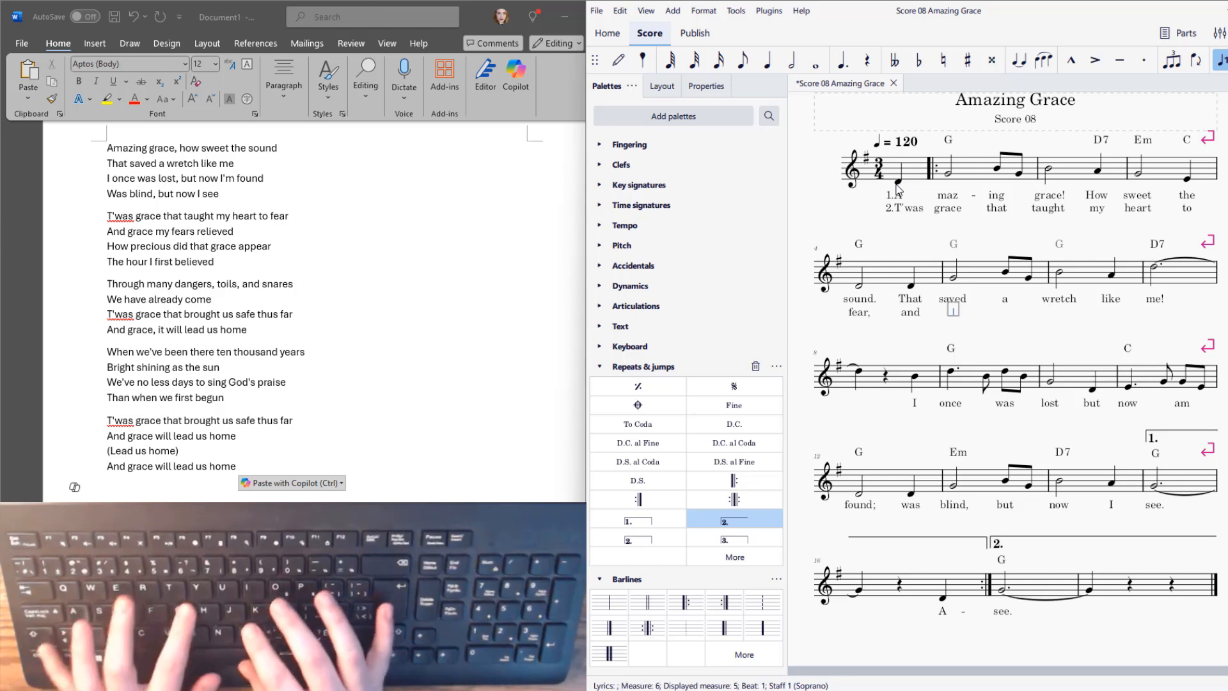
type("grace")
key("space")
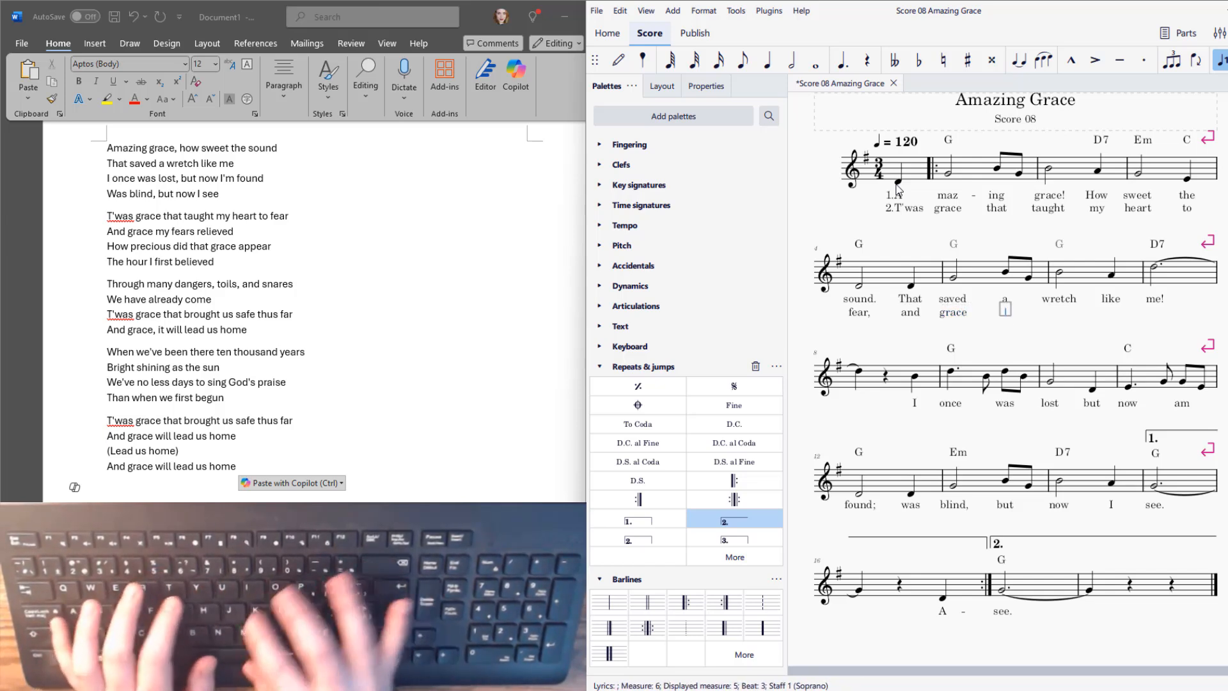
type("my")
key("space")
type("fears")
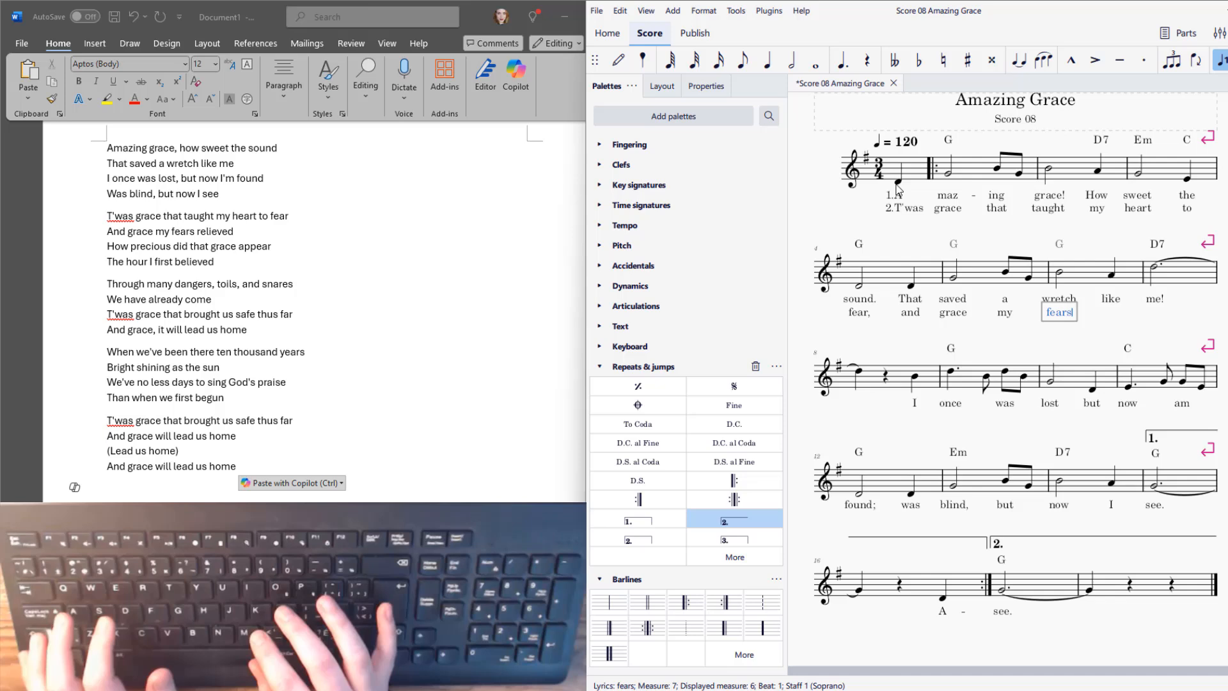
key("space")
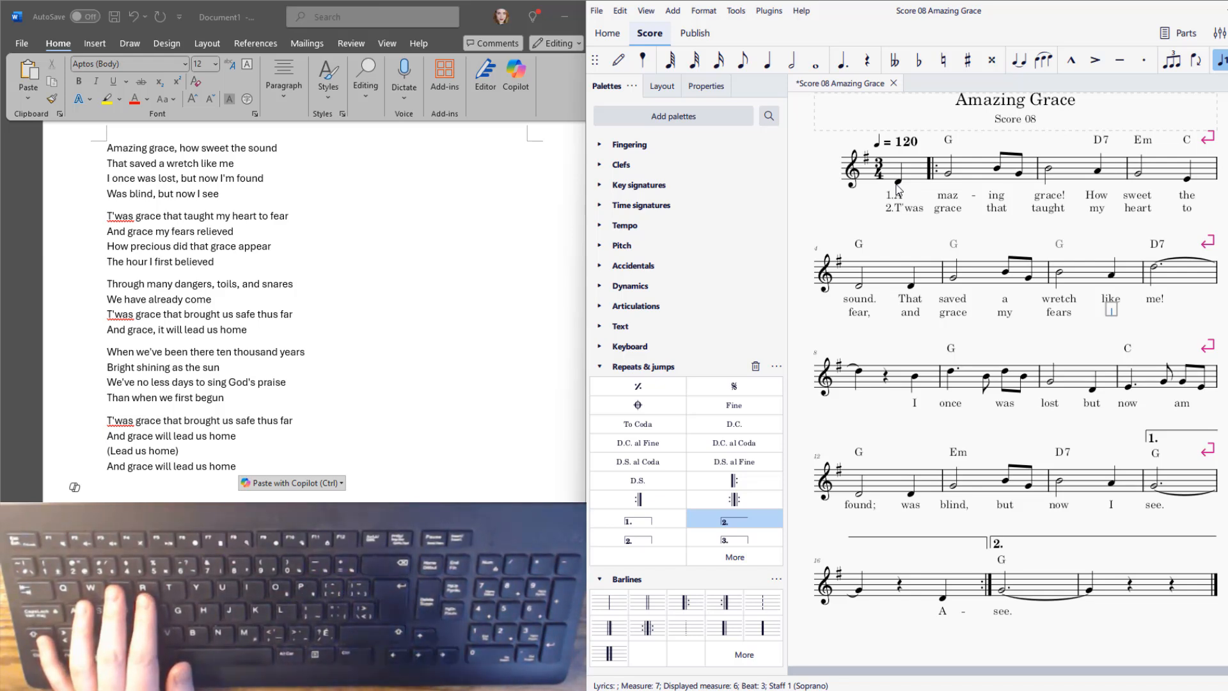
type("re")
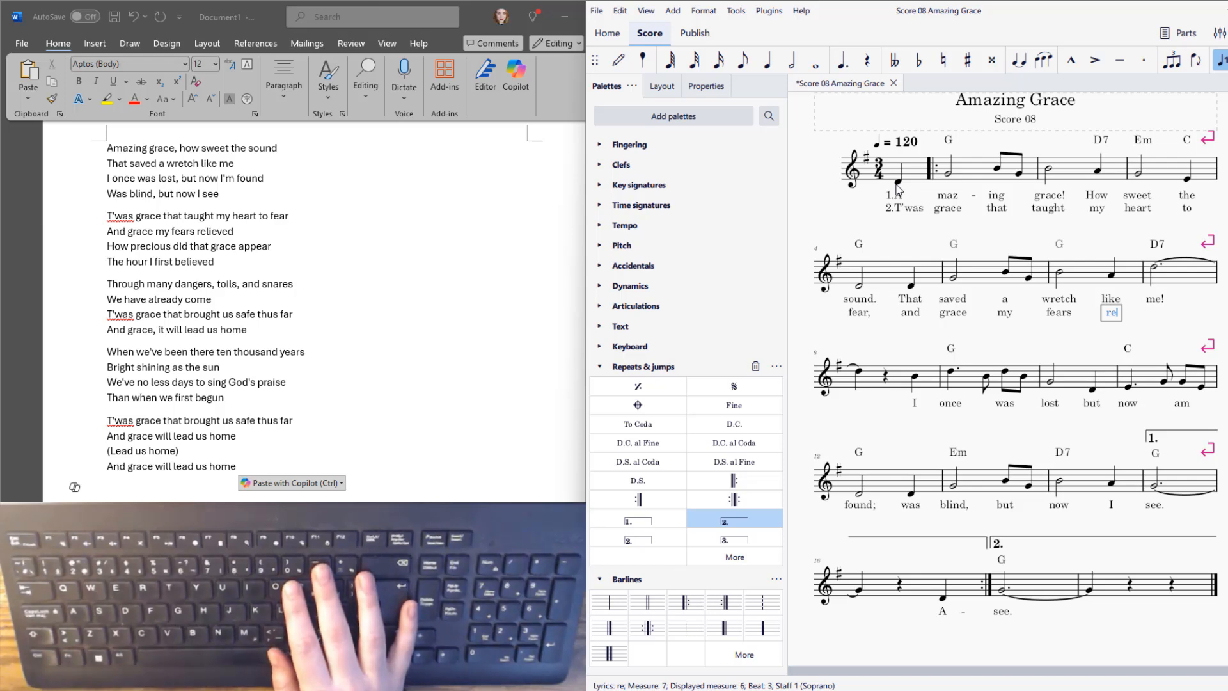
type("-lieved")
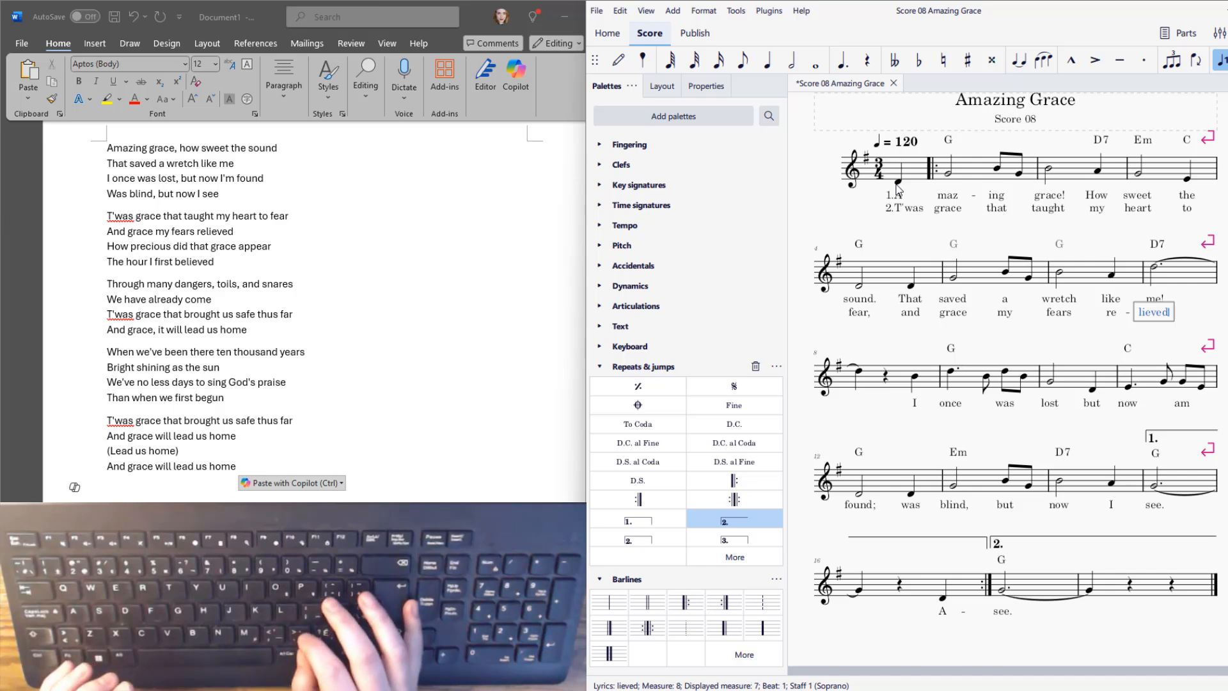
type(".")
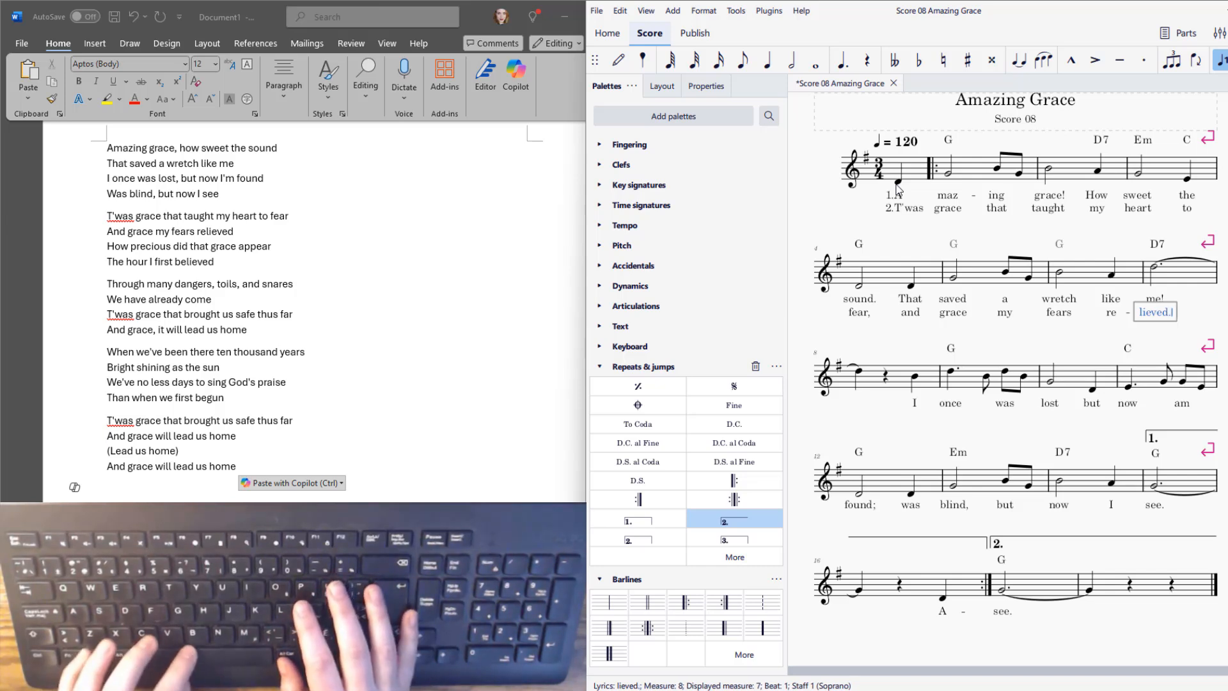
key("space")
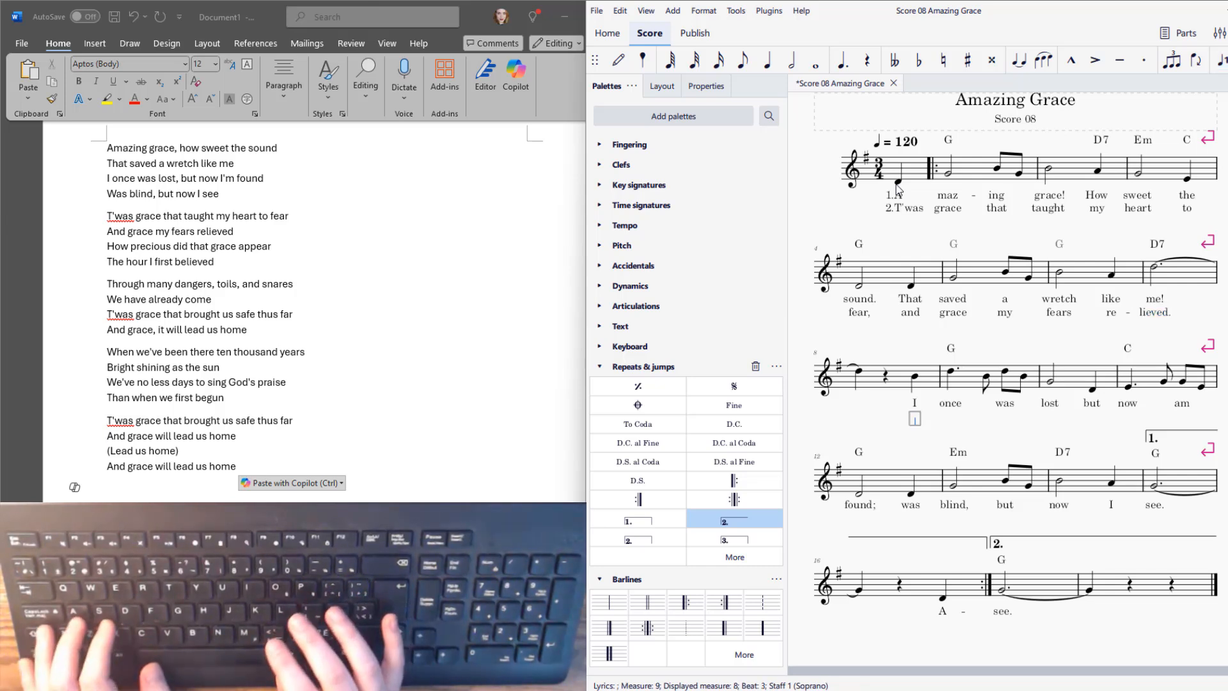
Enter the second-verse syllables "How", "pre", "cious" and "did" beneath "I once was lost".
type("How")
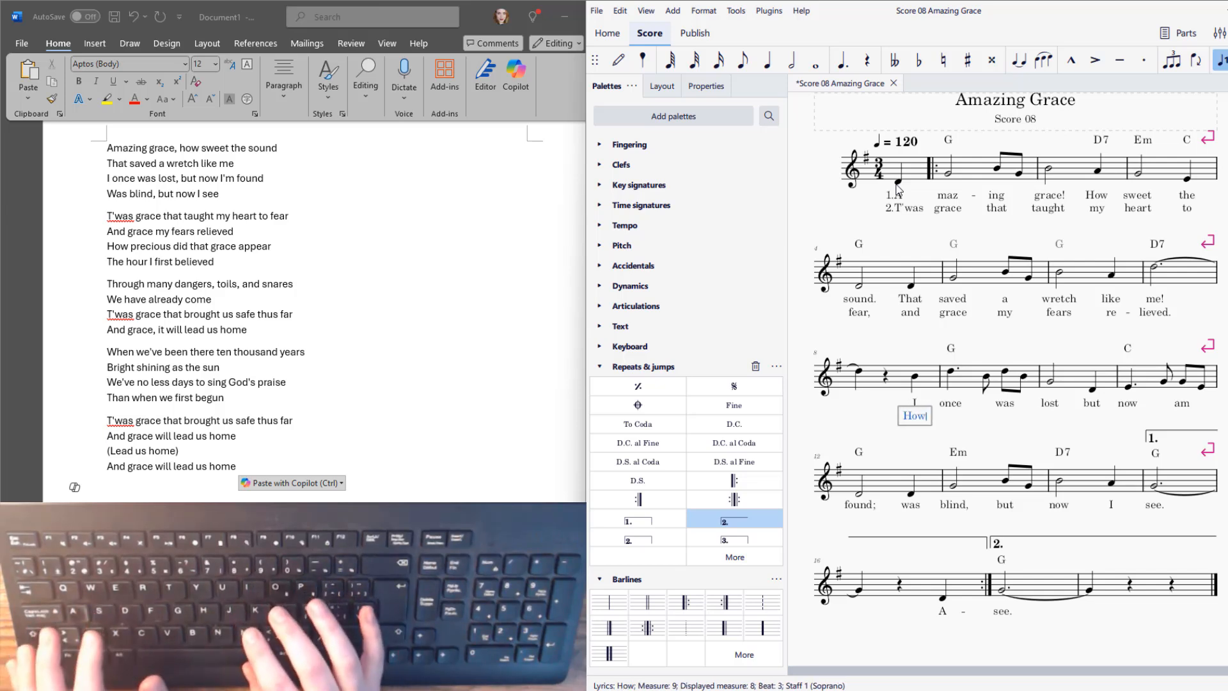
key("space")
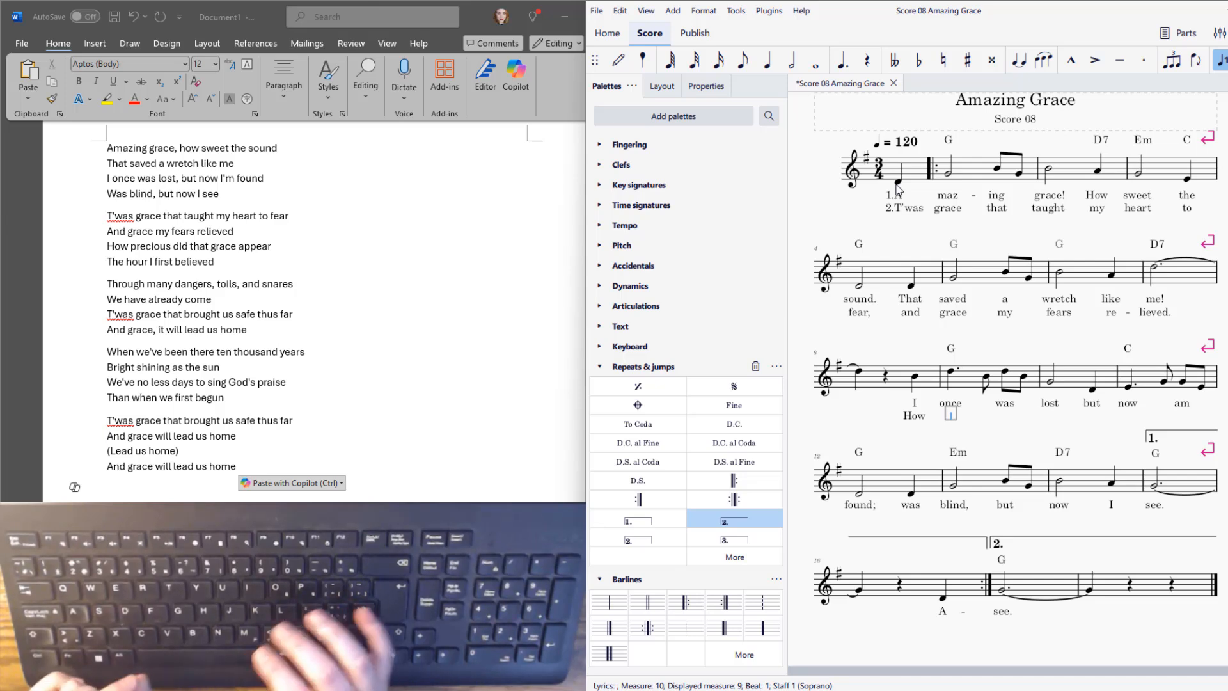
type("pre")
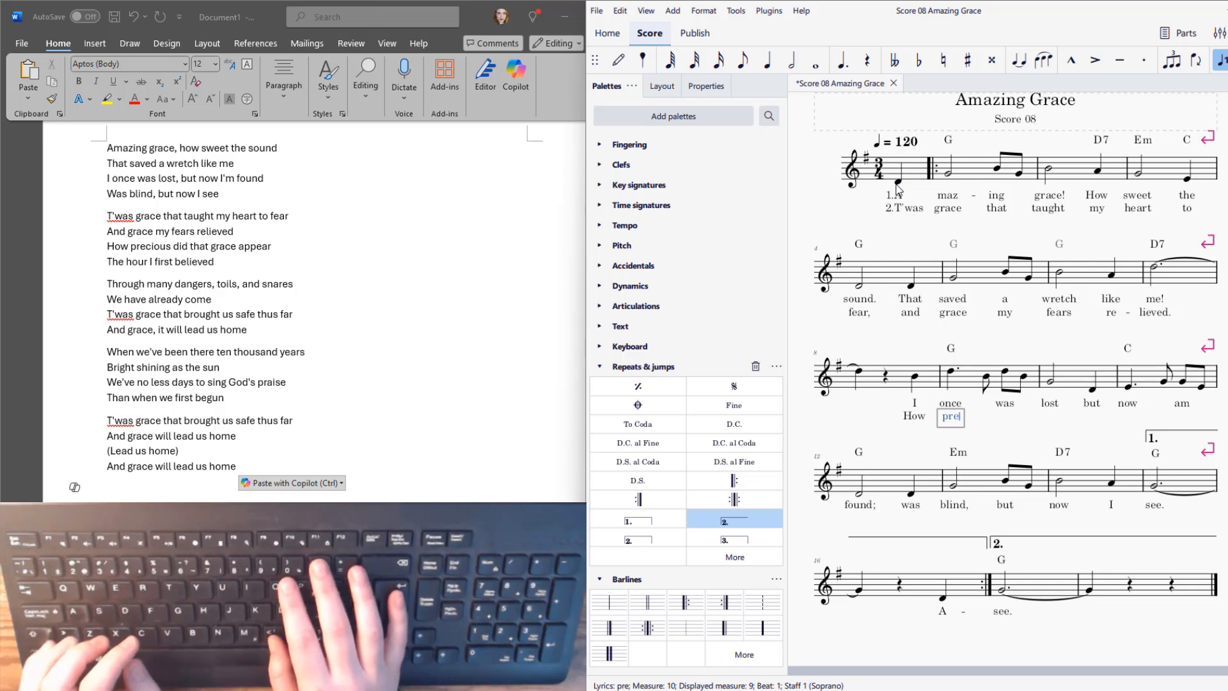
key("minus")
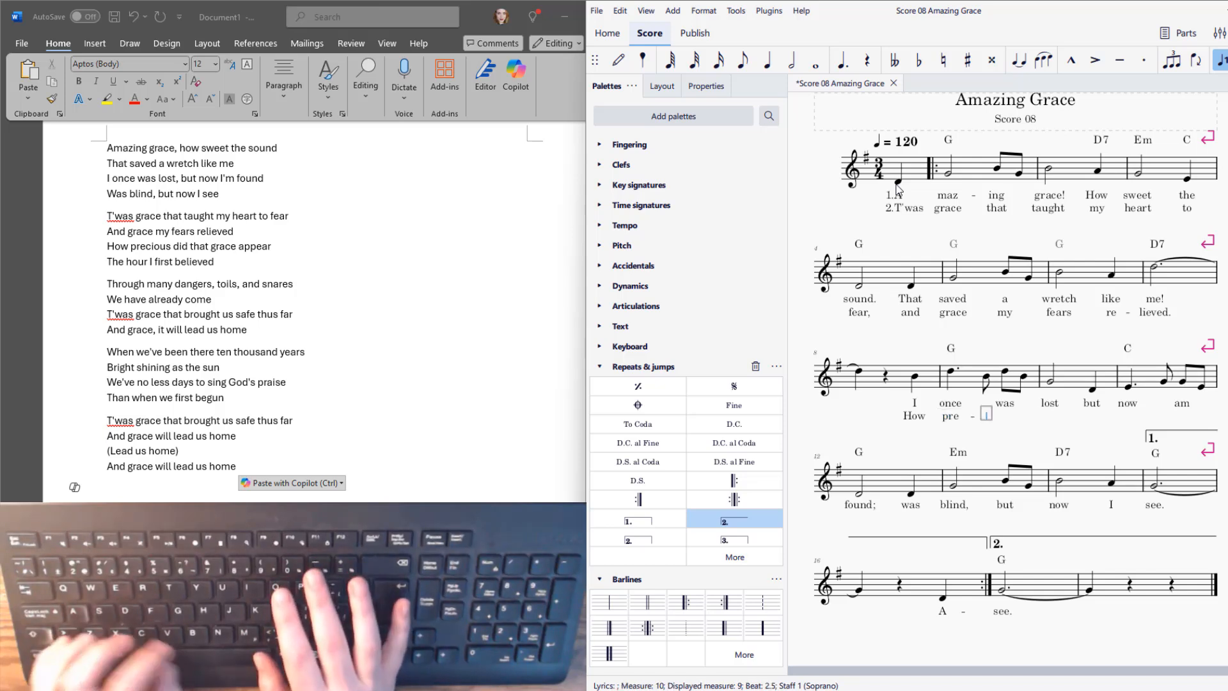
type("cious")
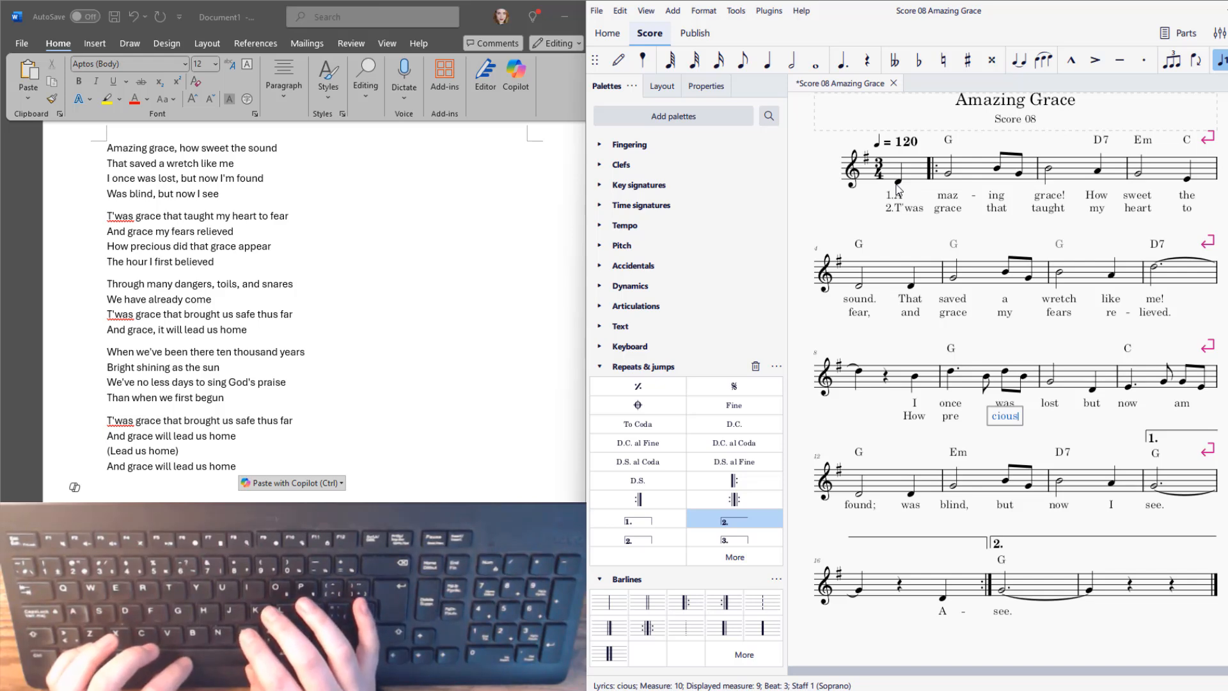
key("space")
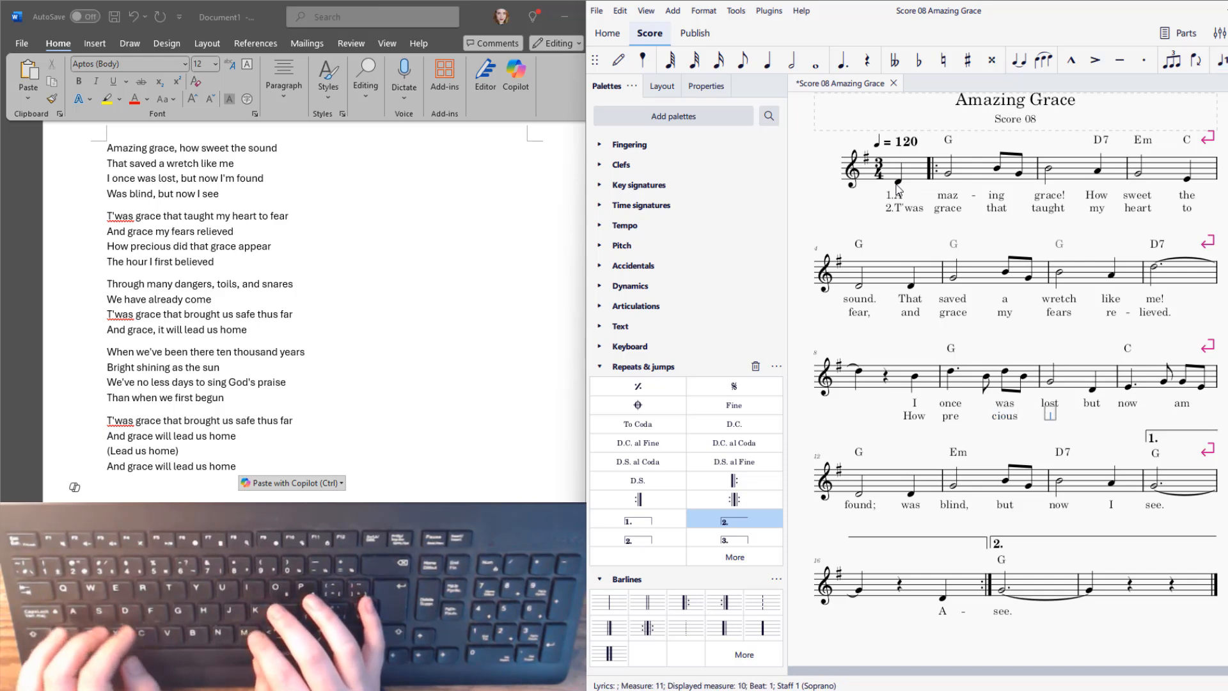
type("did")
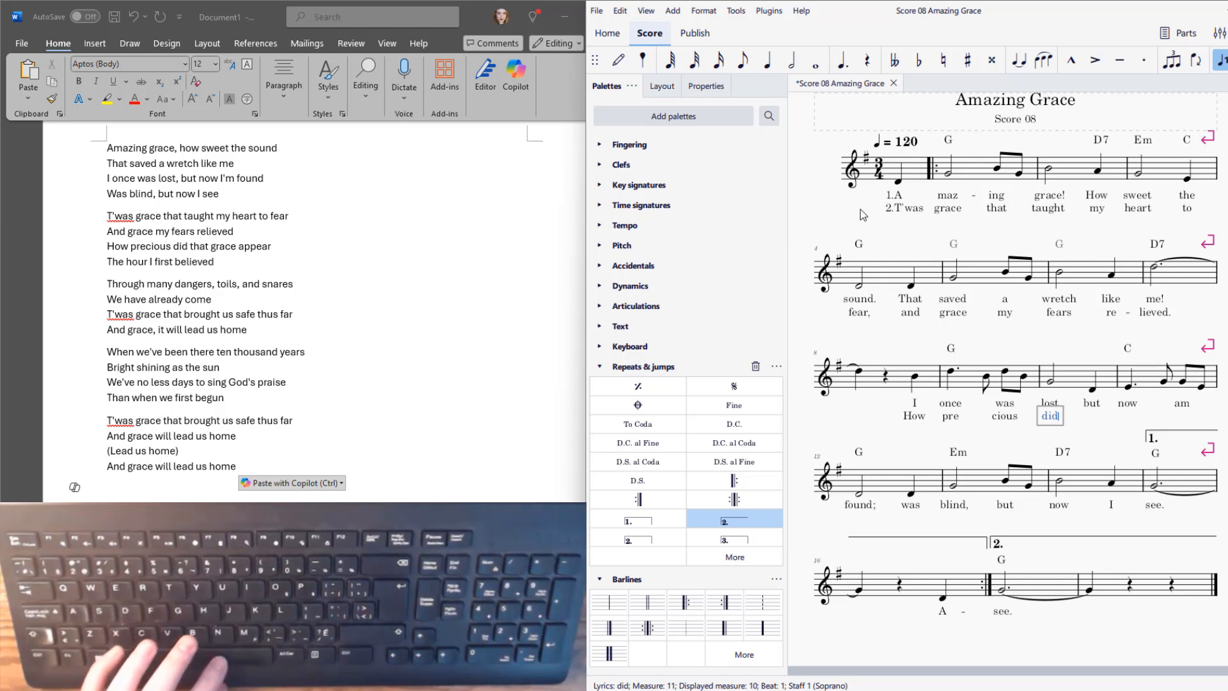
Try to add a hyphen after the second-verse syllable "pre" to connect it to "cious".
left_click(957, 418)
double_click(957, 418)
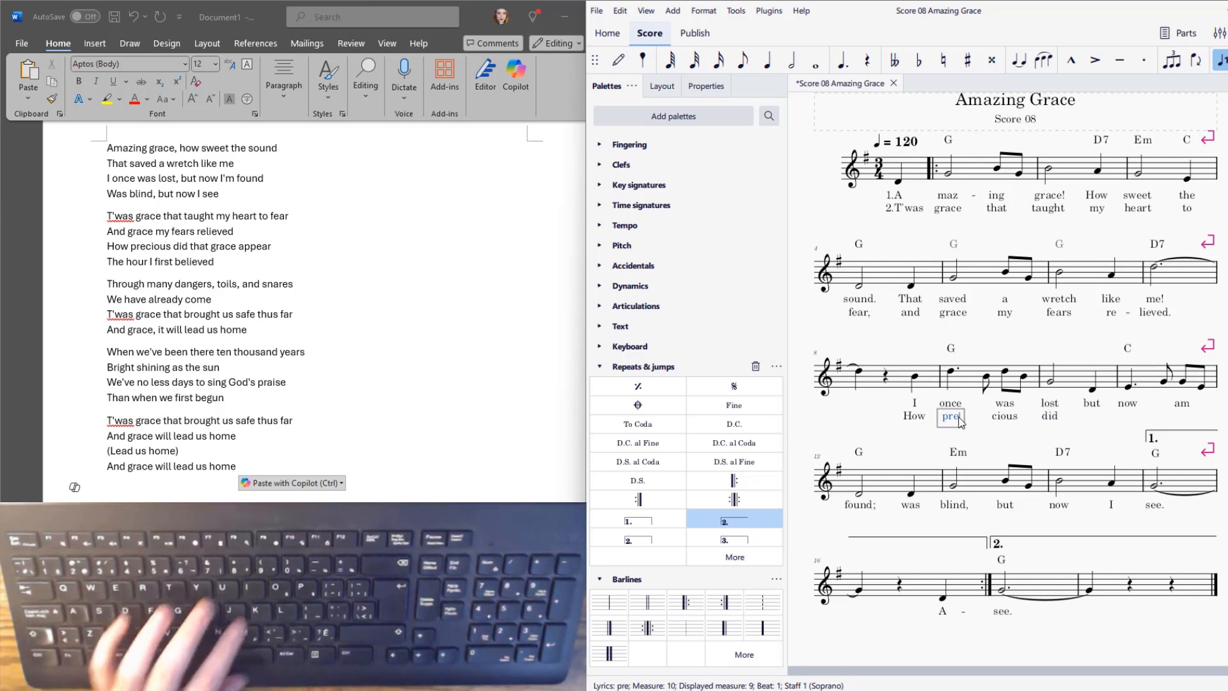
type("-")
key("Escape")
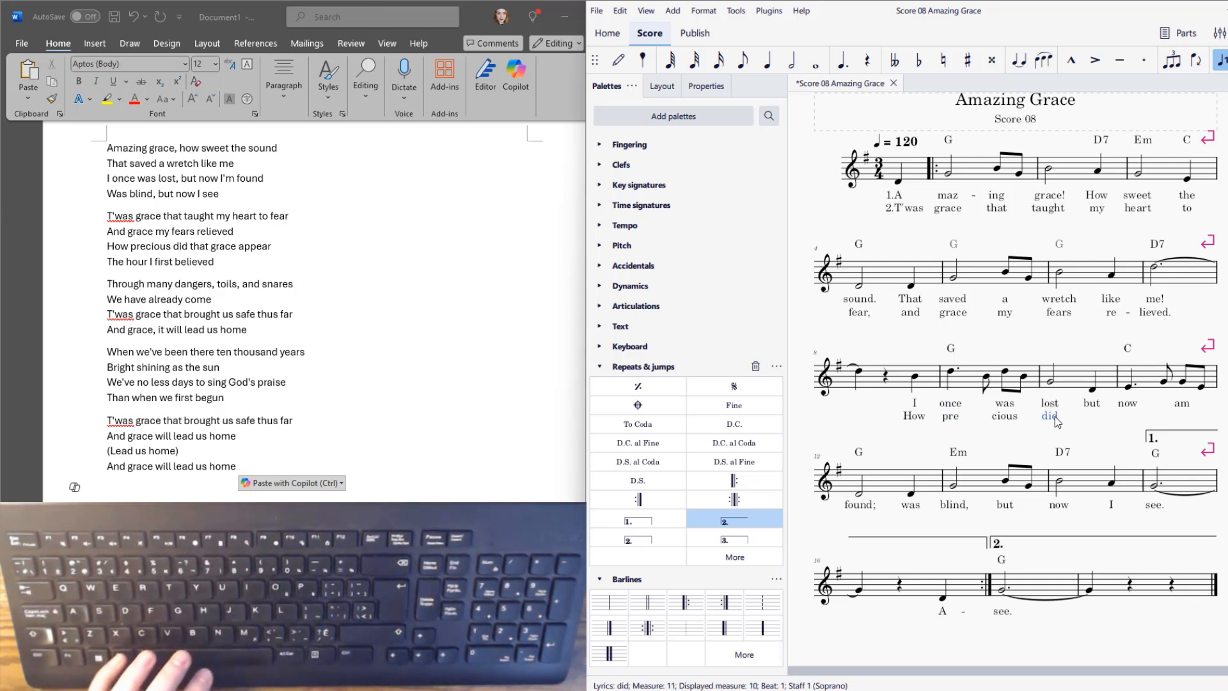
Enter the second-verse syllables "that", "grace", "ap" and "pear," beneath "but now am found;", and try to hyphenate "ap".
left_click(1094, 392)
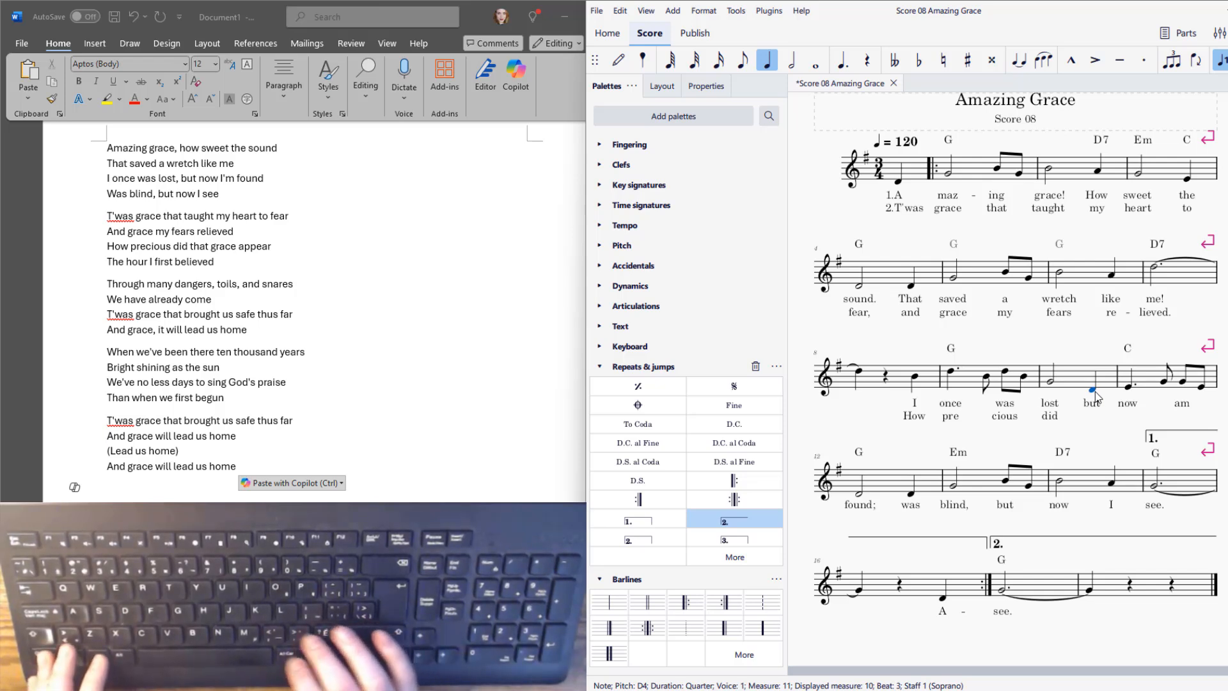
key("ctrl+l")
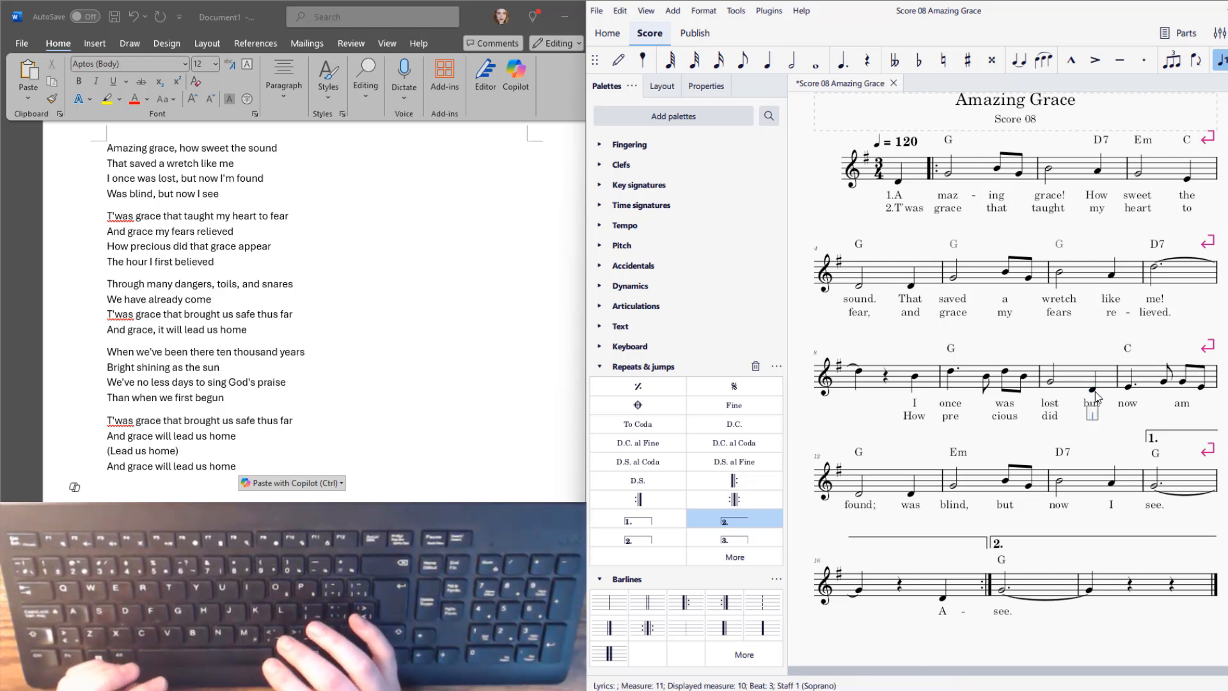
type("that grace")
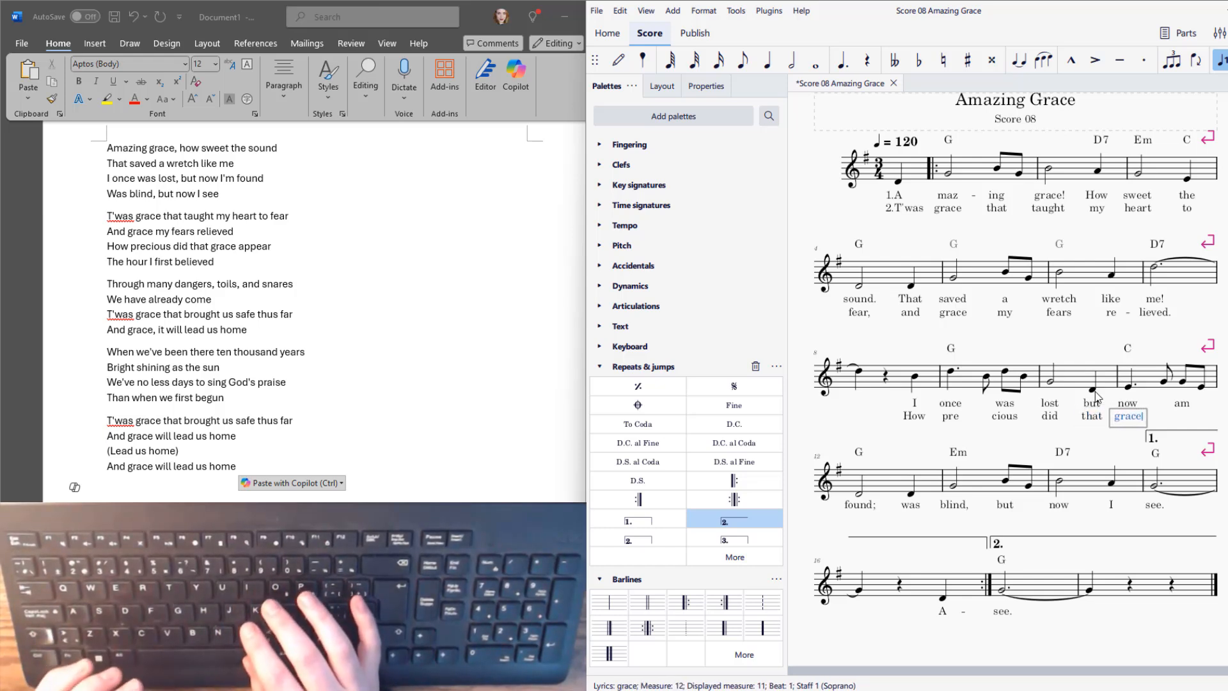
key("space")
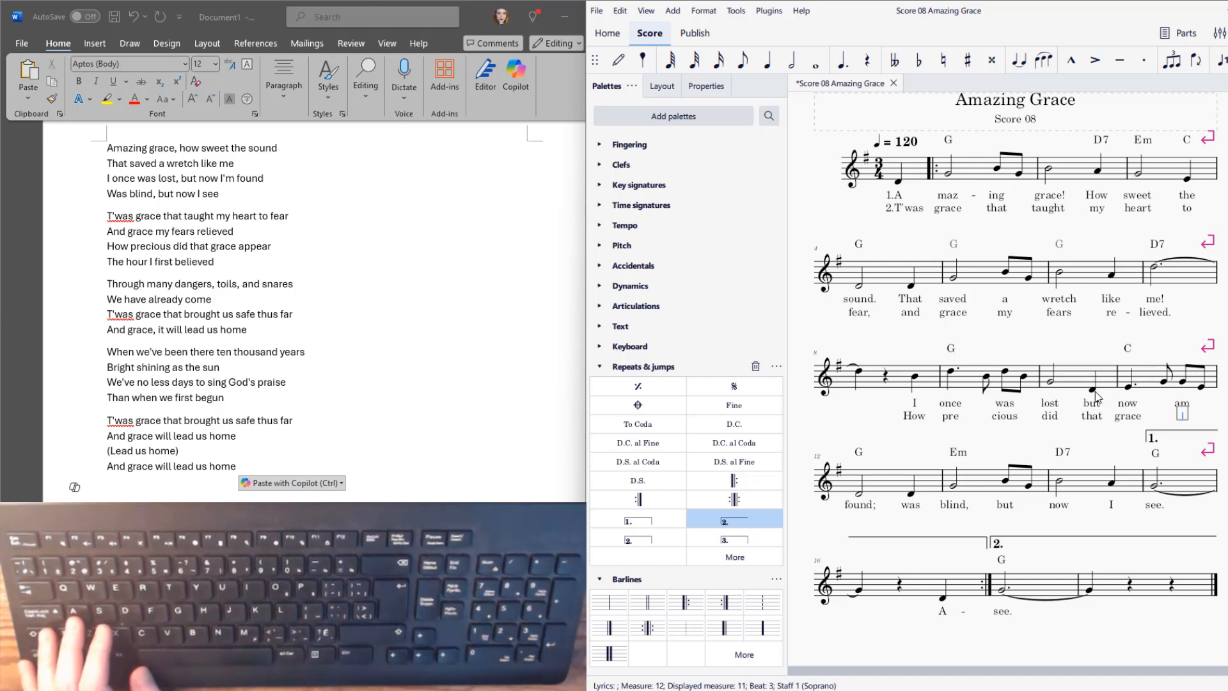
type("ap-")
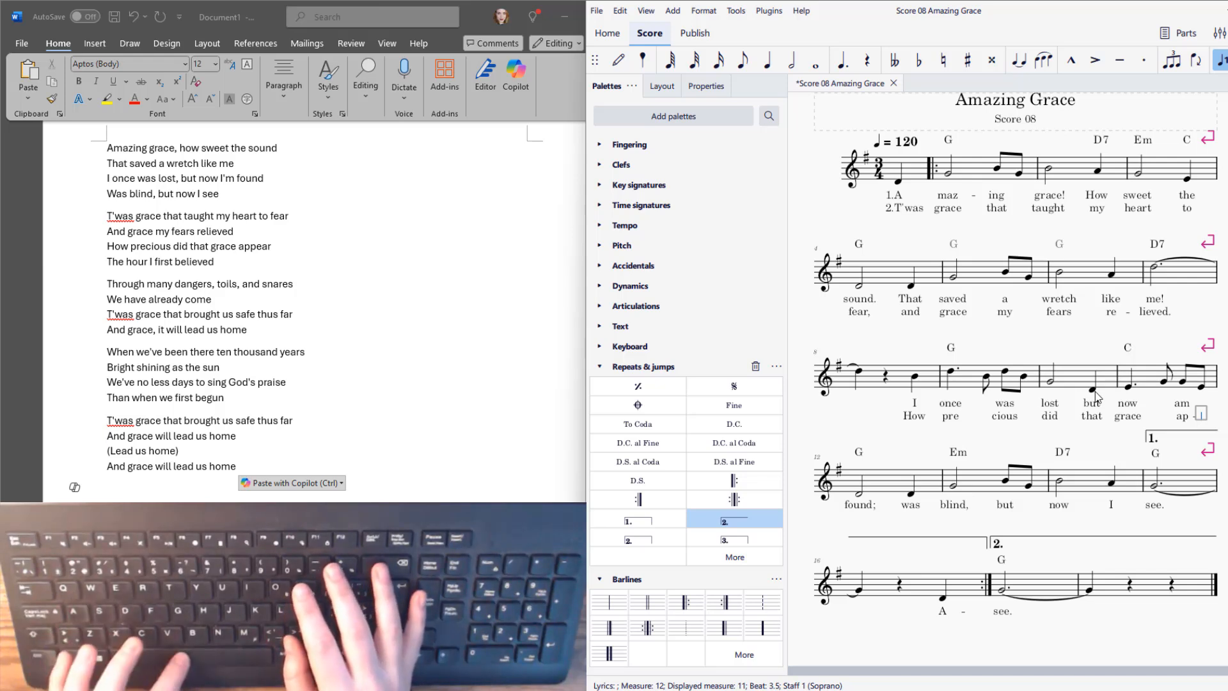
key("space")
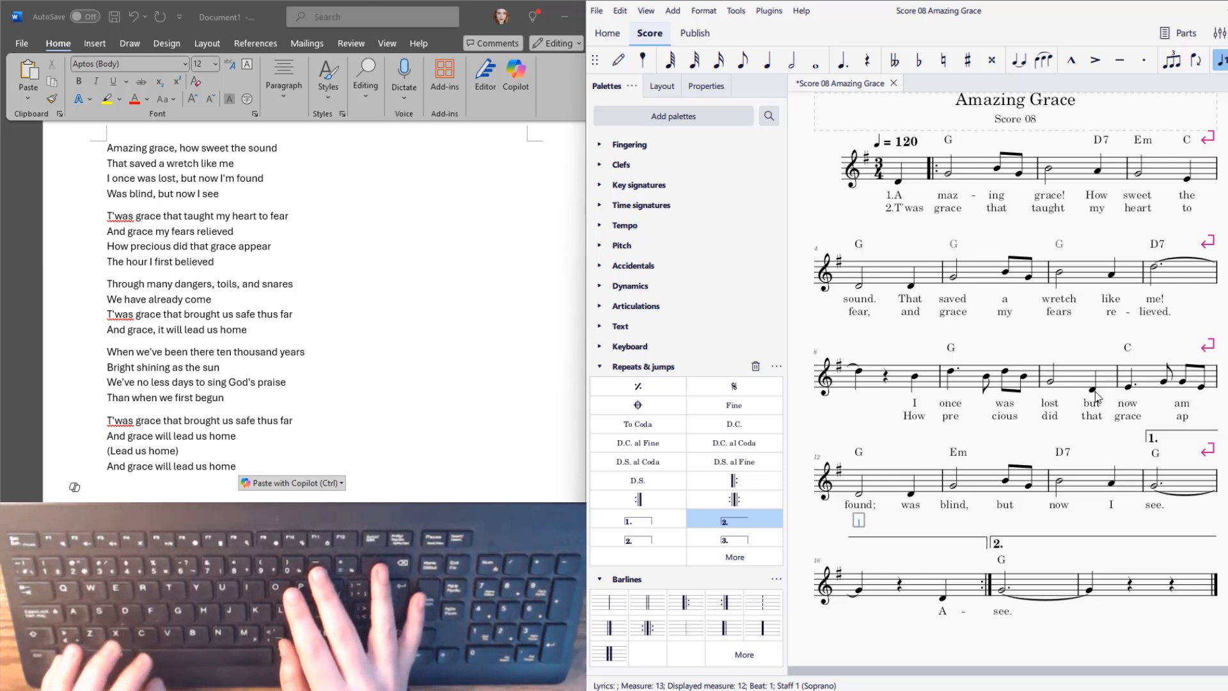
type("pear")
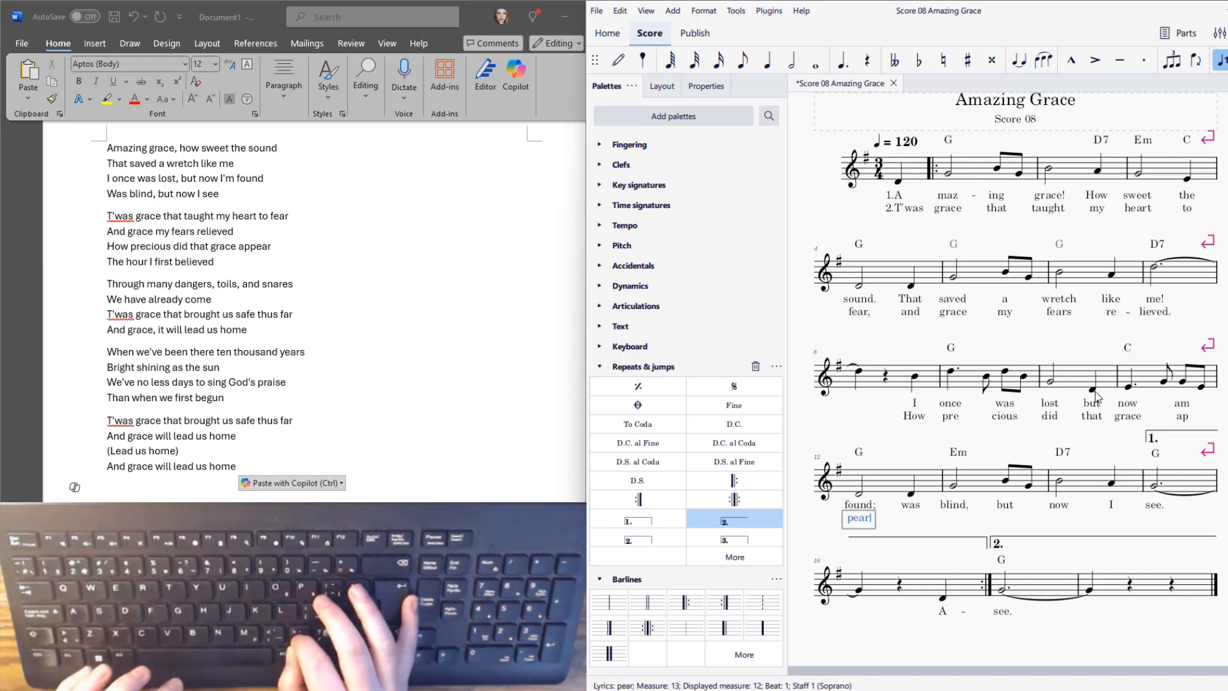
type(",")
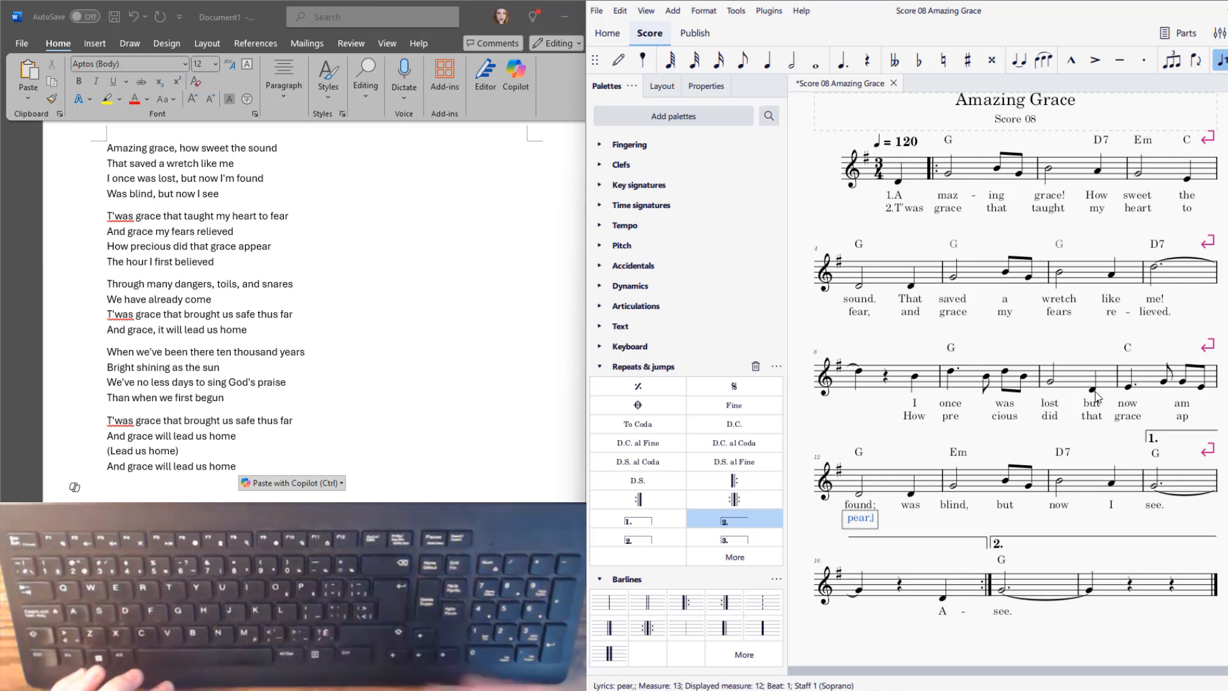
double_click(1184, 416)
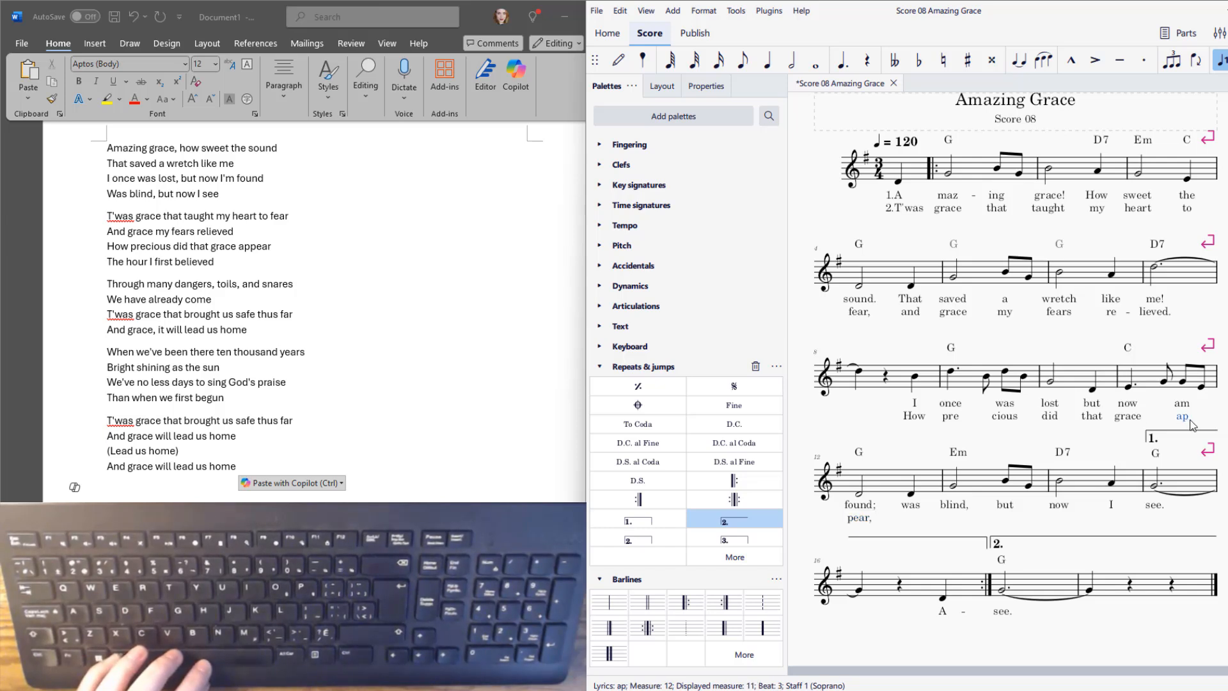
key("Escape")
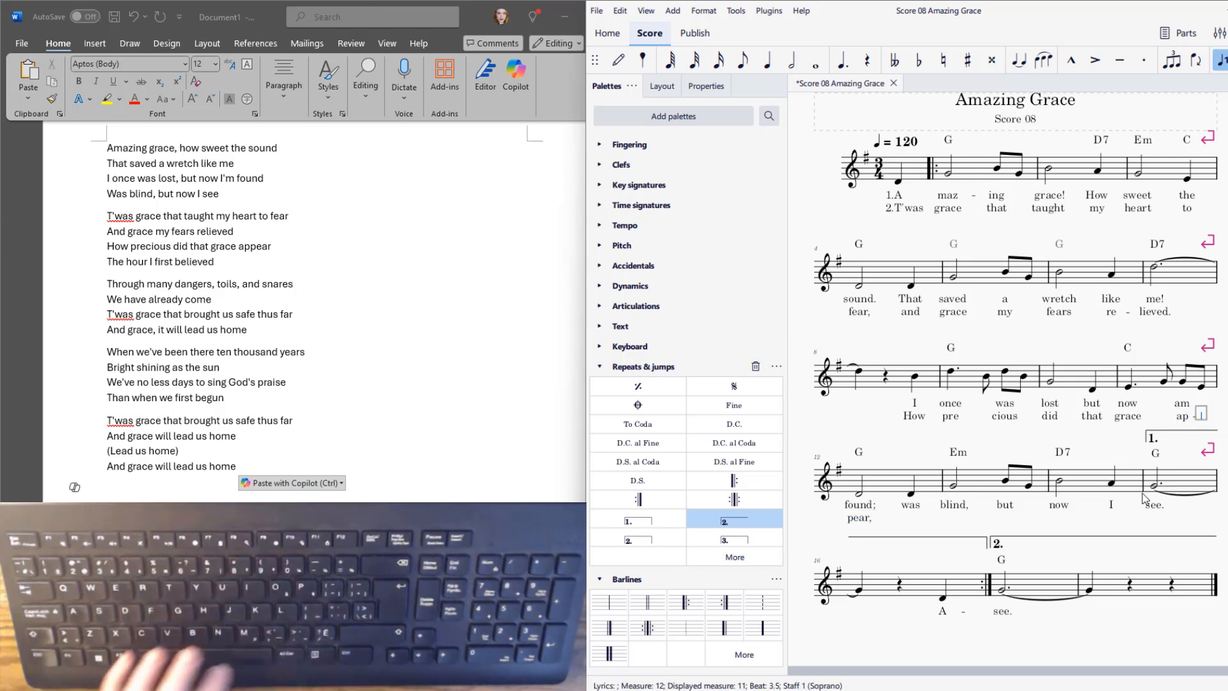
Continue the second verse with "the", "hour" and "I" beneath "was blind, but".
left_click(912, 495)
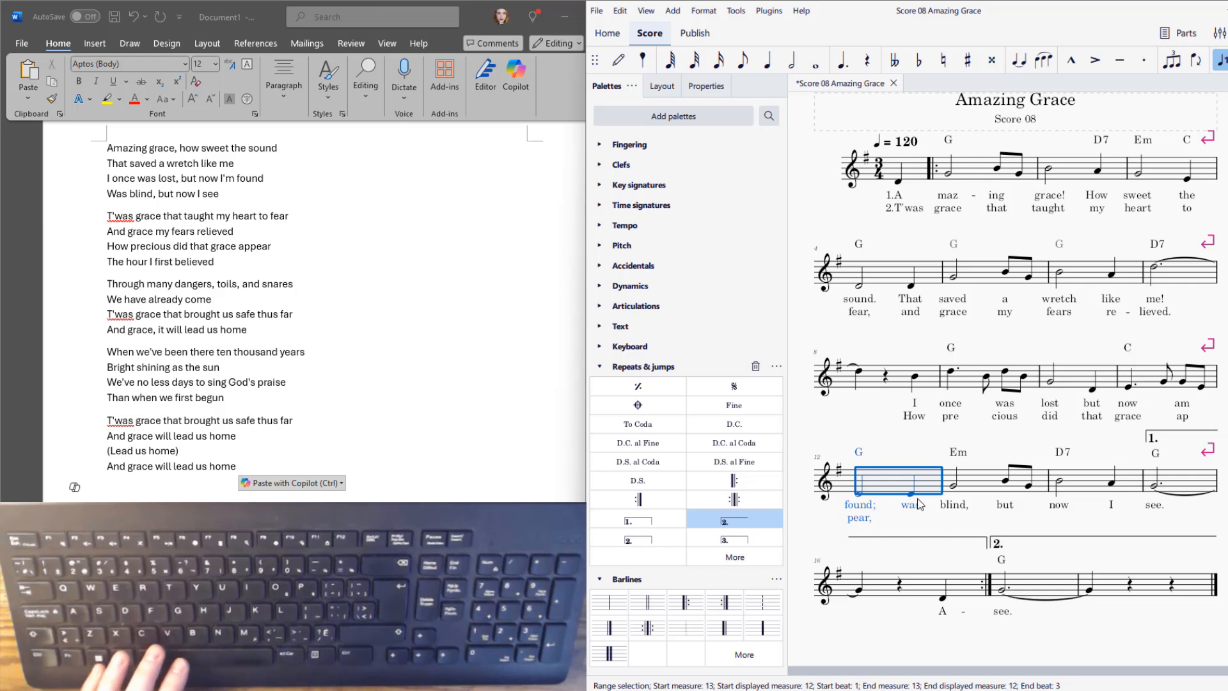
left_click(912, 495)
key("ctrl+l")
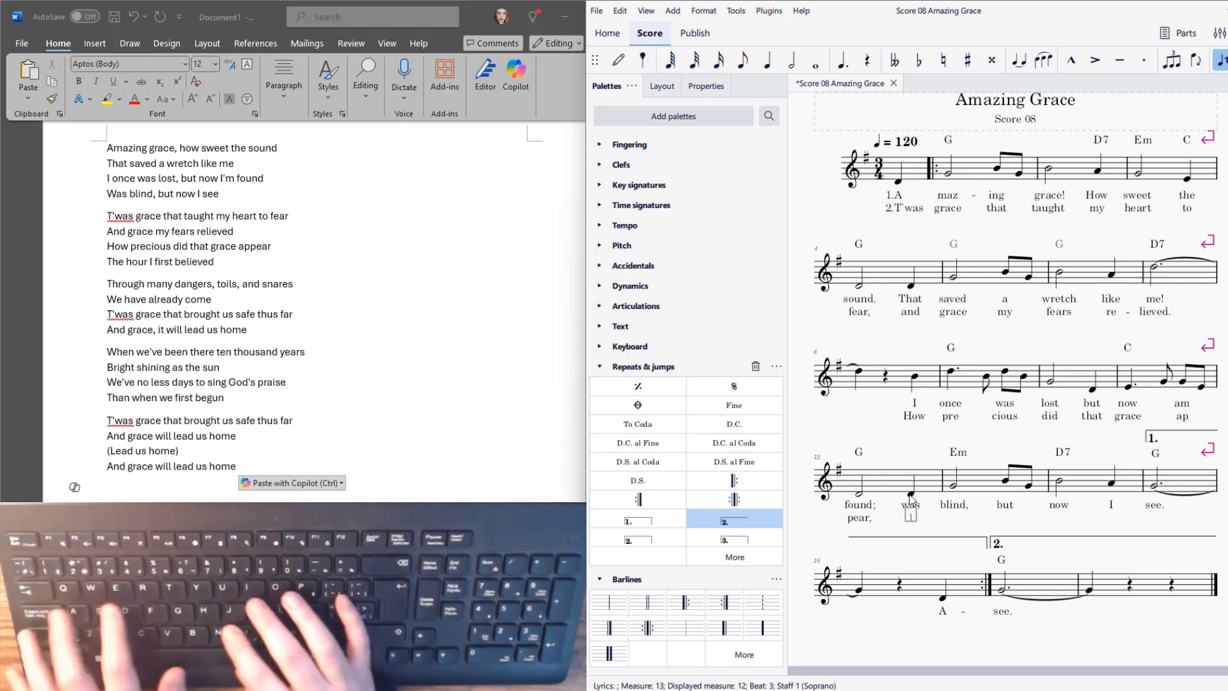
type("the")
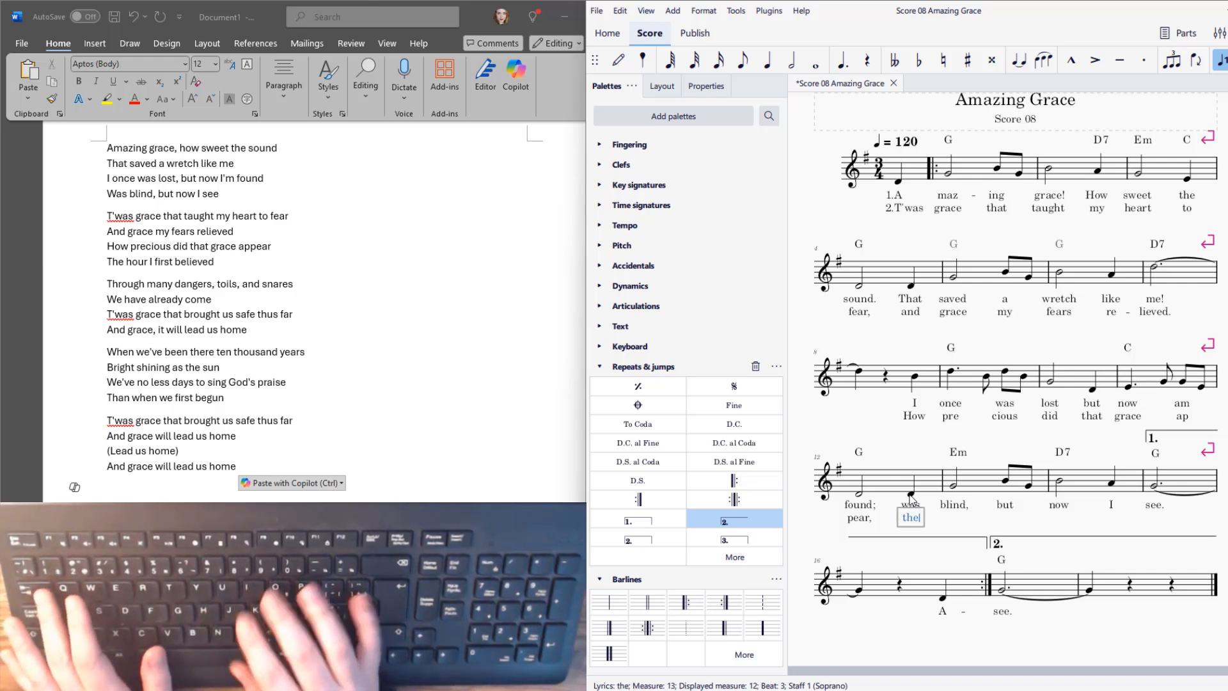
key("space")
type("hour")
key("space")
type("I")
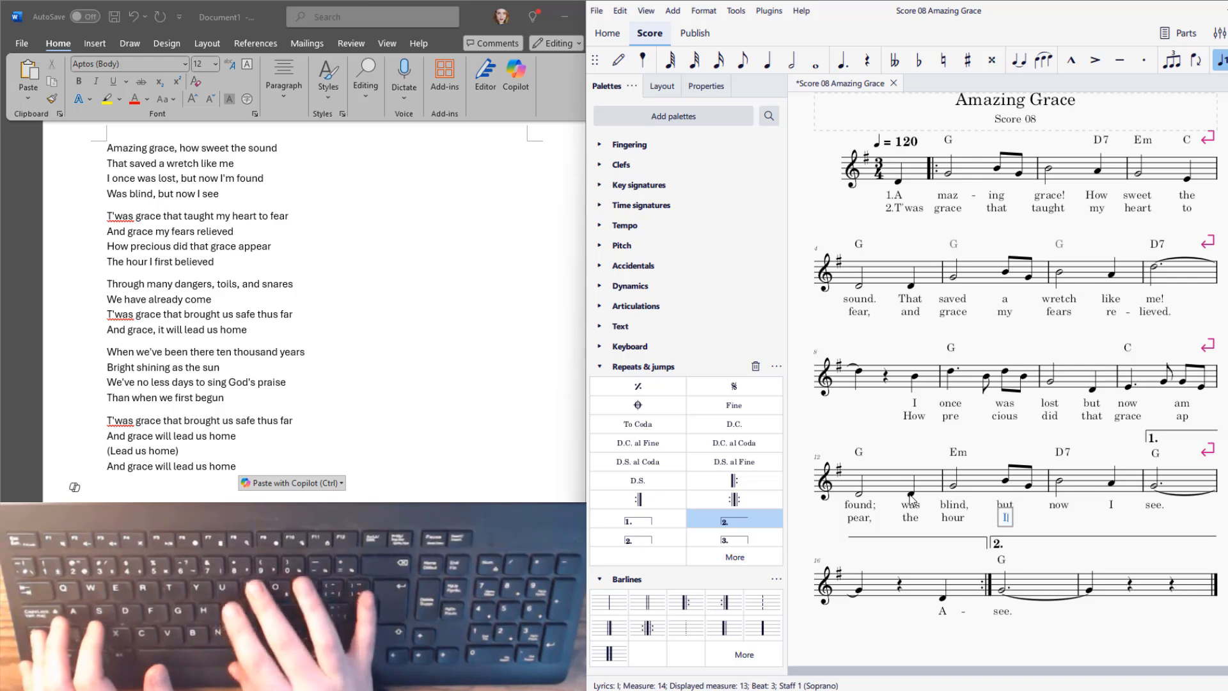
Enter "first" and the hyphenated "be-lieved." as second-verse lyrics beneath "now I see.".
key("space")
type("first")
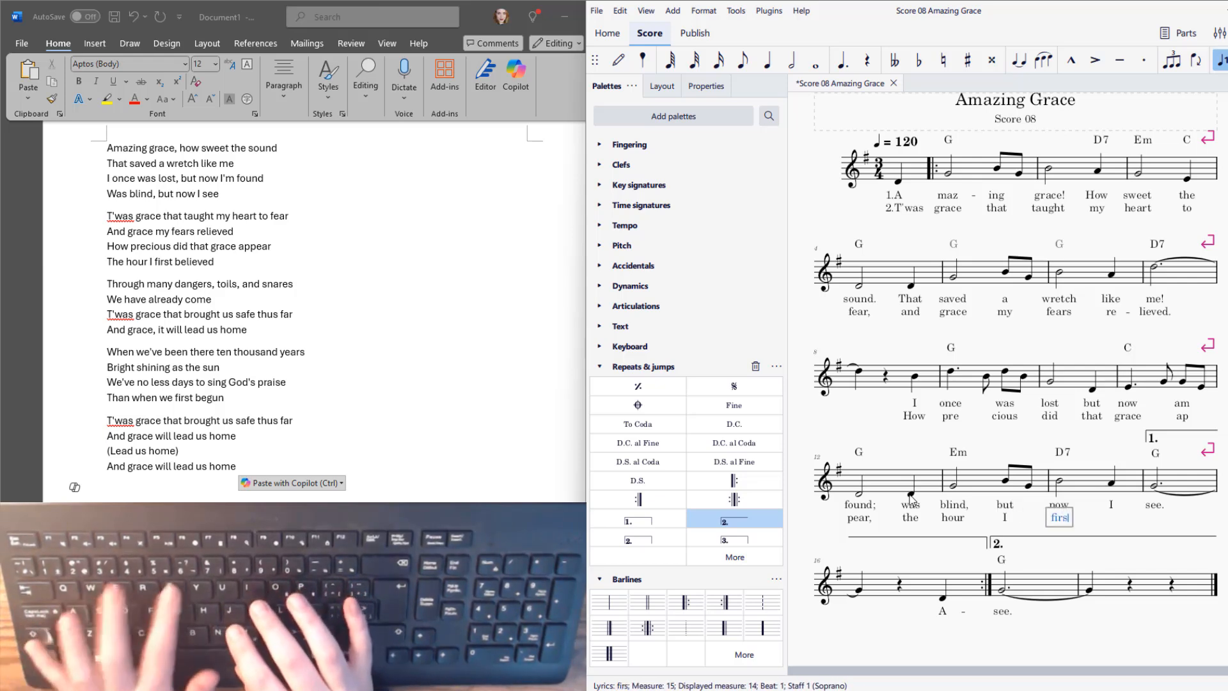
key("space")
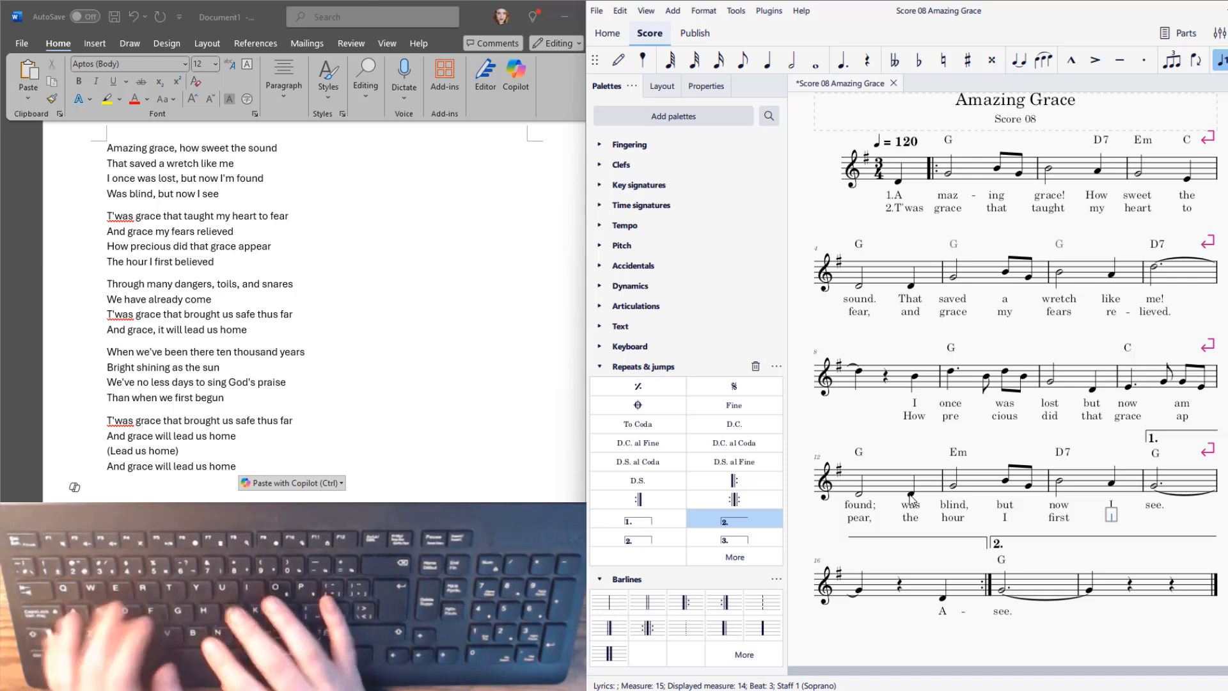
type("be")
key("minus")
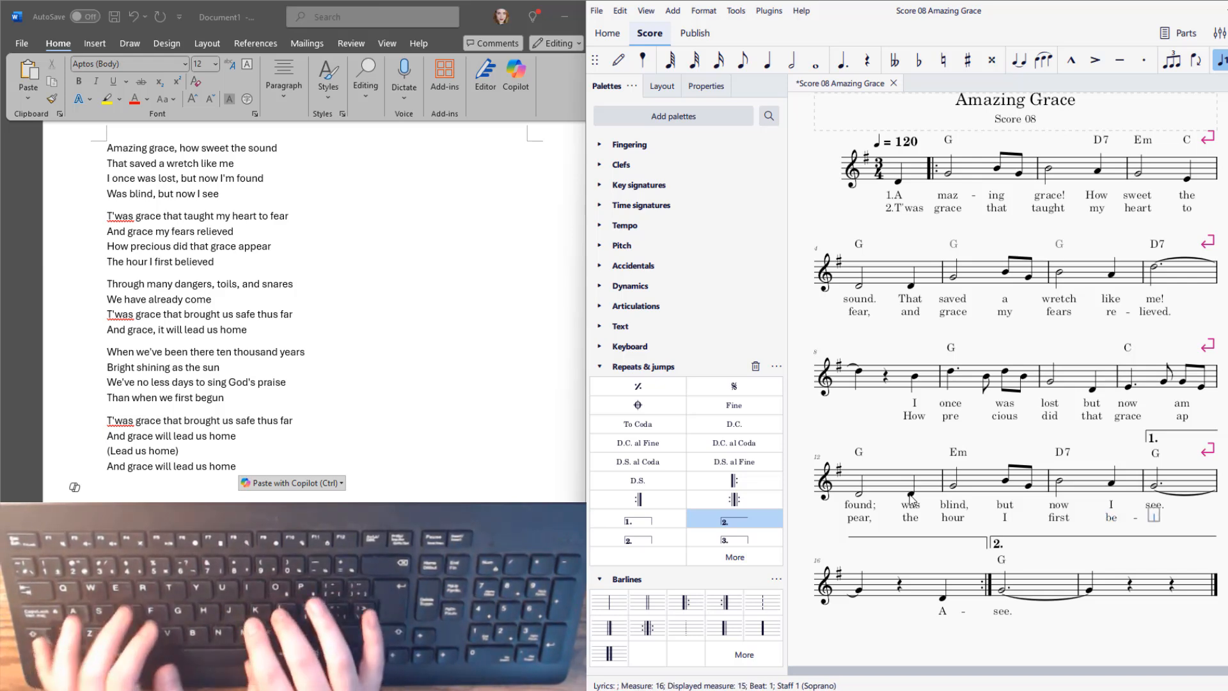
type("lieved.")
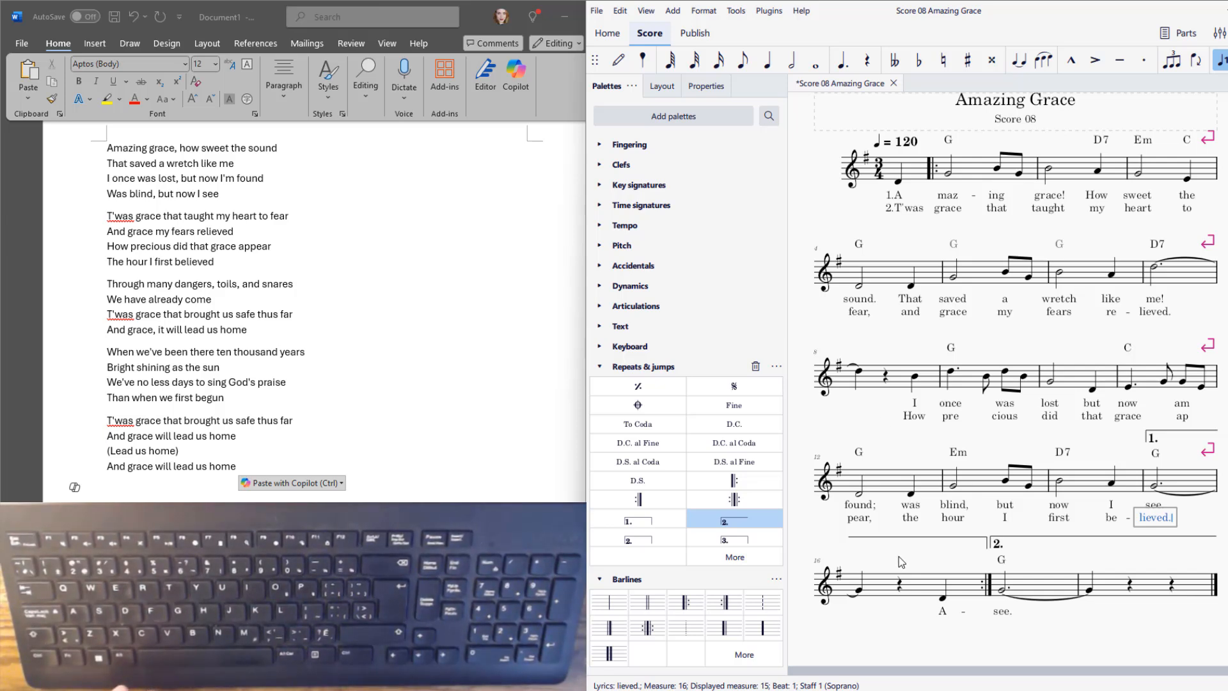
Enter "T'was" as a second lyric line beneath the "A" on the last note before the second ending.
left_click(944, 615)
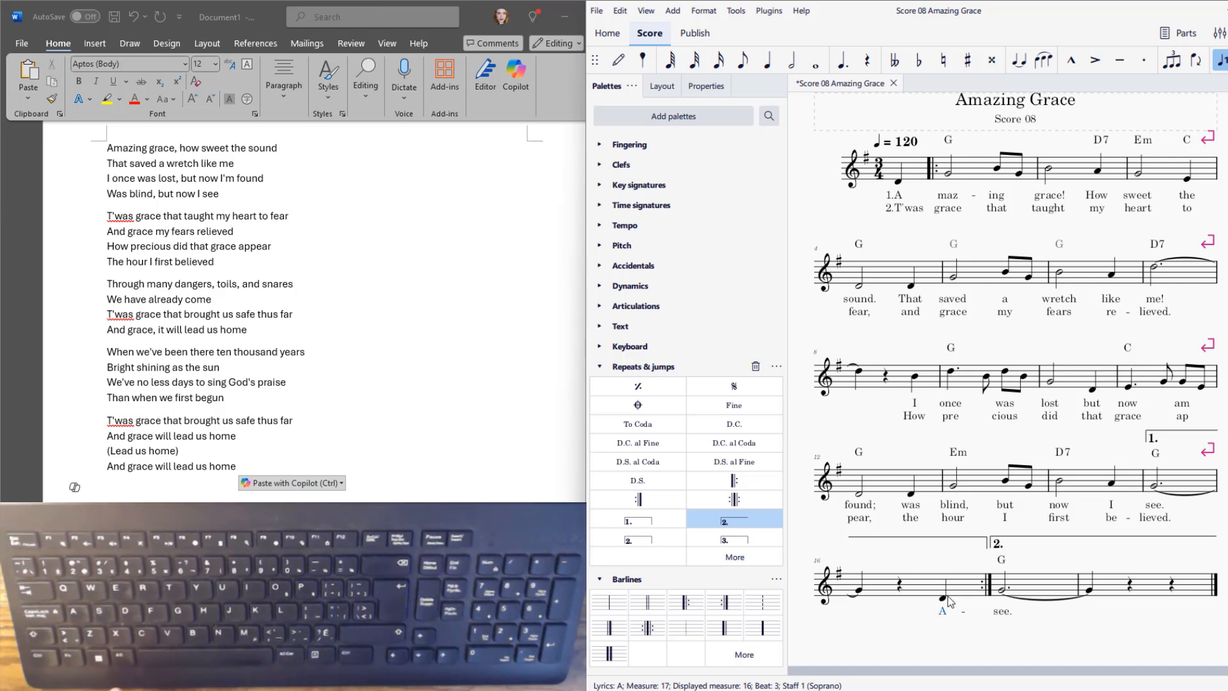
left_click(946, 594)
left_click(944, 602)
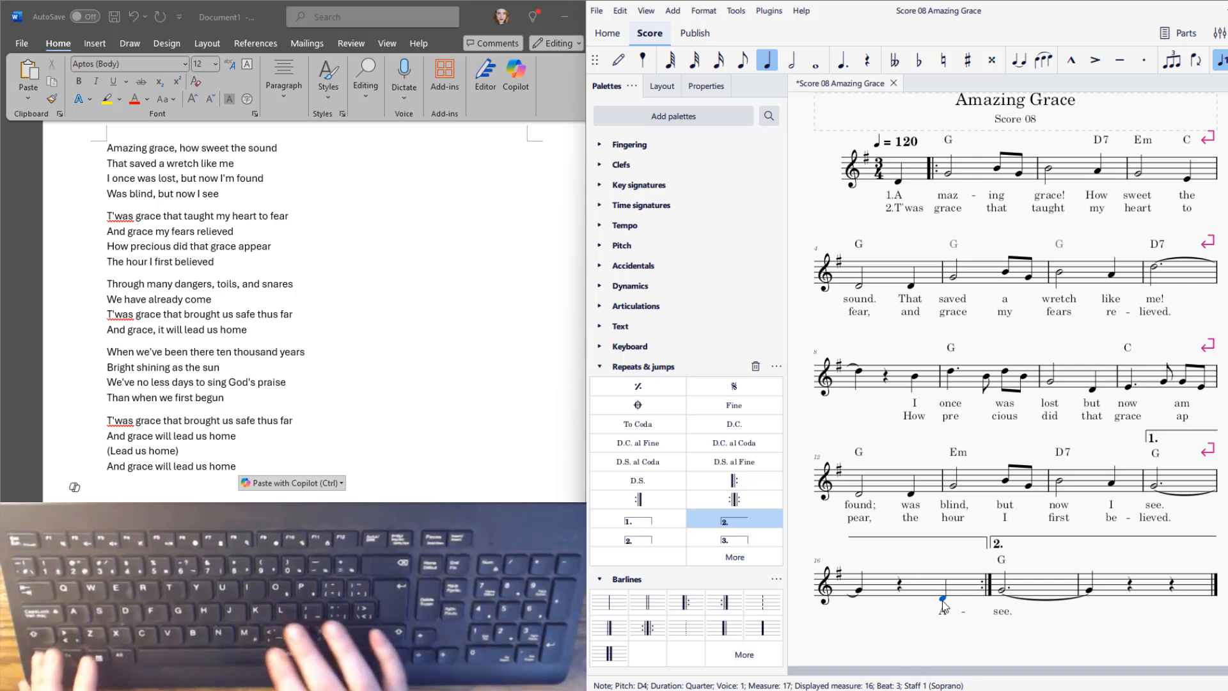
key("ctrl+l")
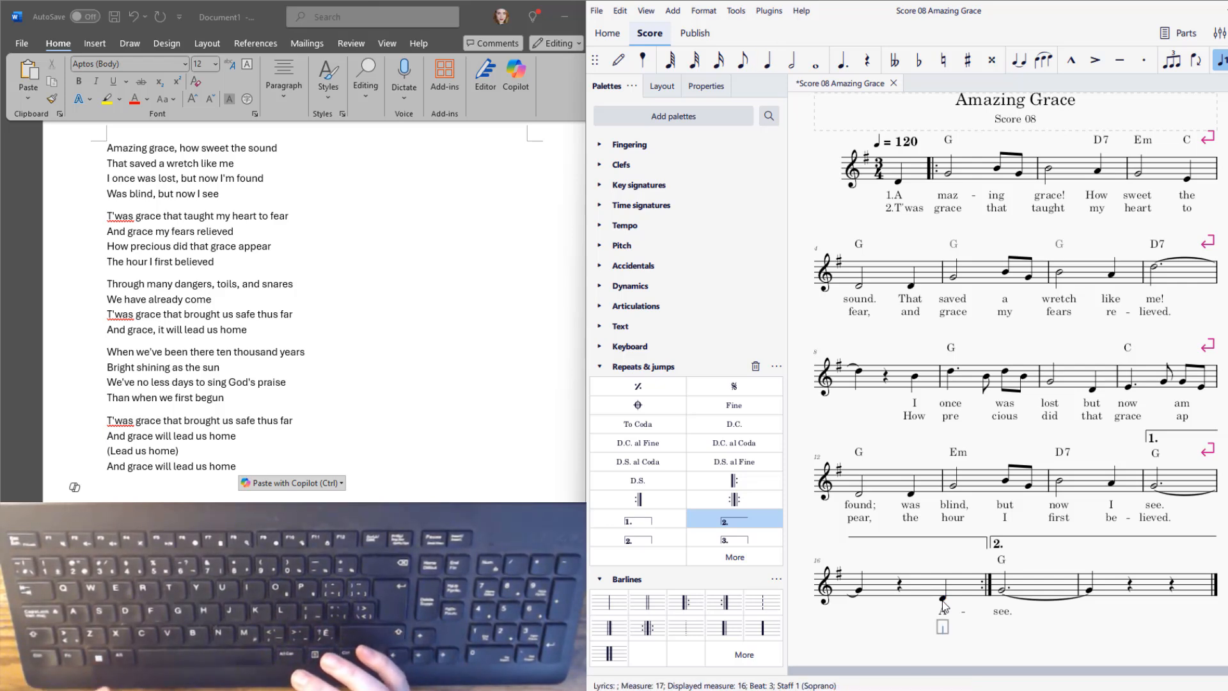
type("Tw")
key("BackSpace")
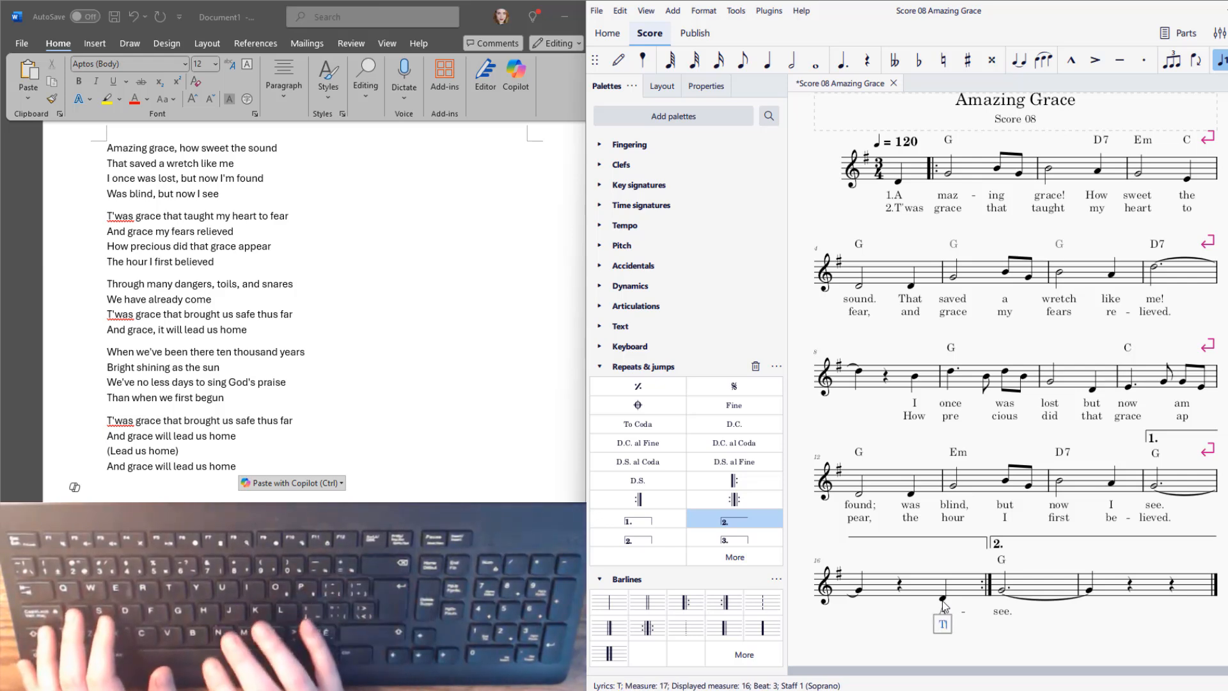
type("'was")
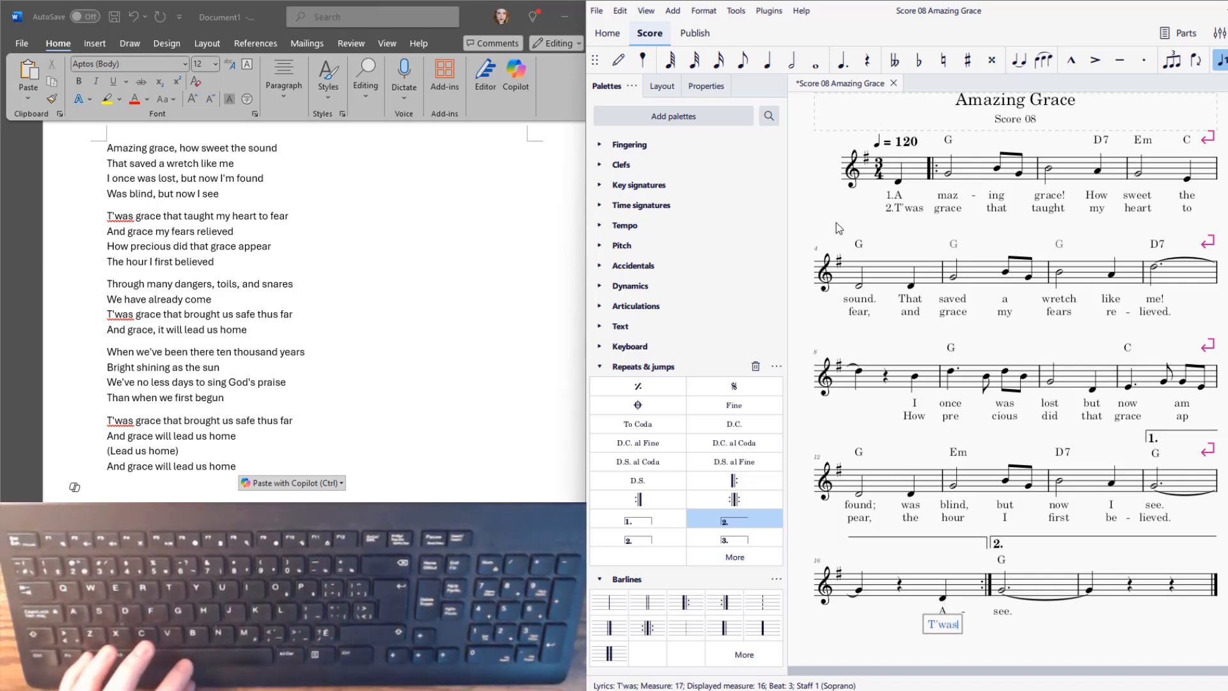
left_click(858, 220)
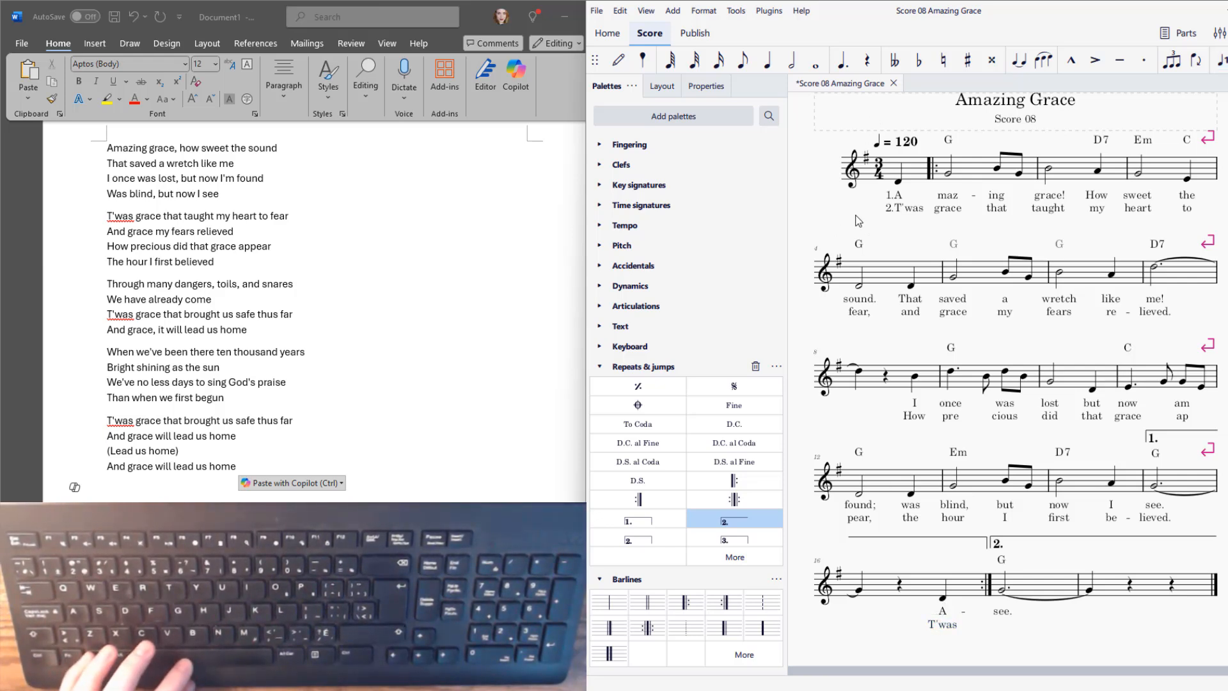
Number the lyrics before the second ending by prefixing "A" with "1." and "T'was" with "2.".
double_click(938, 616)
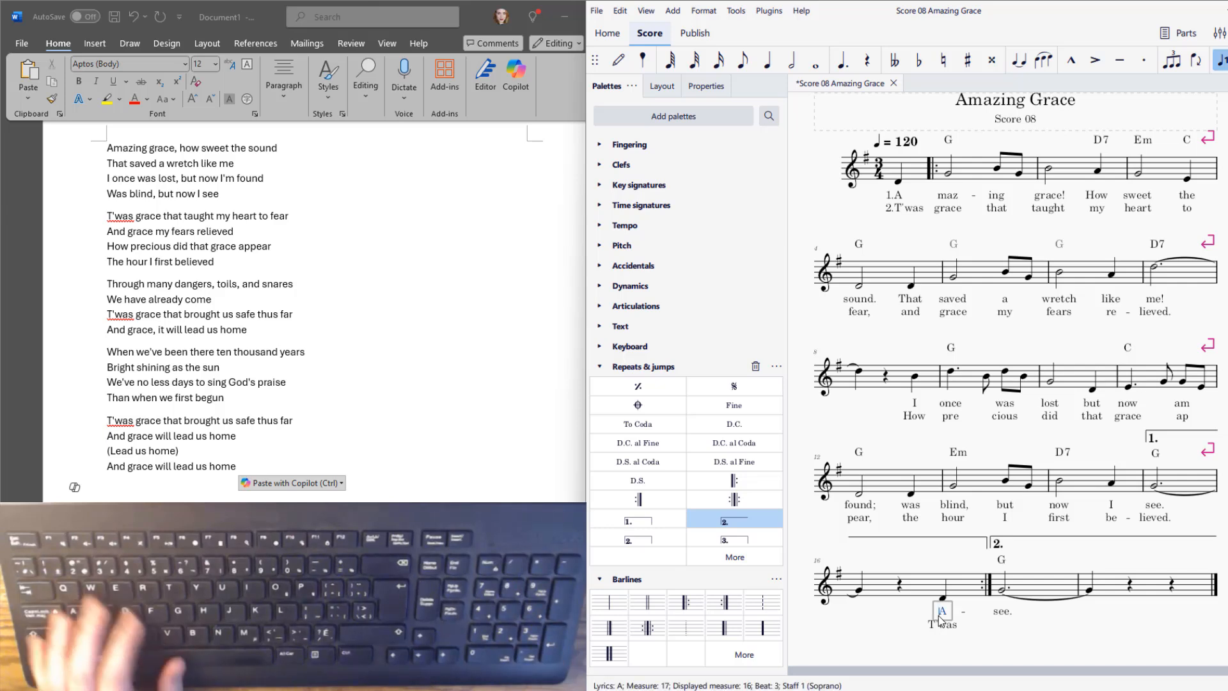
type("1.")
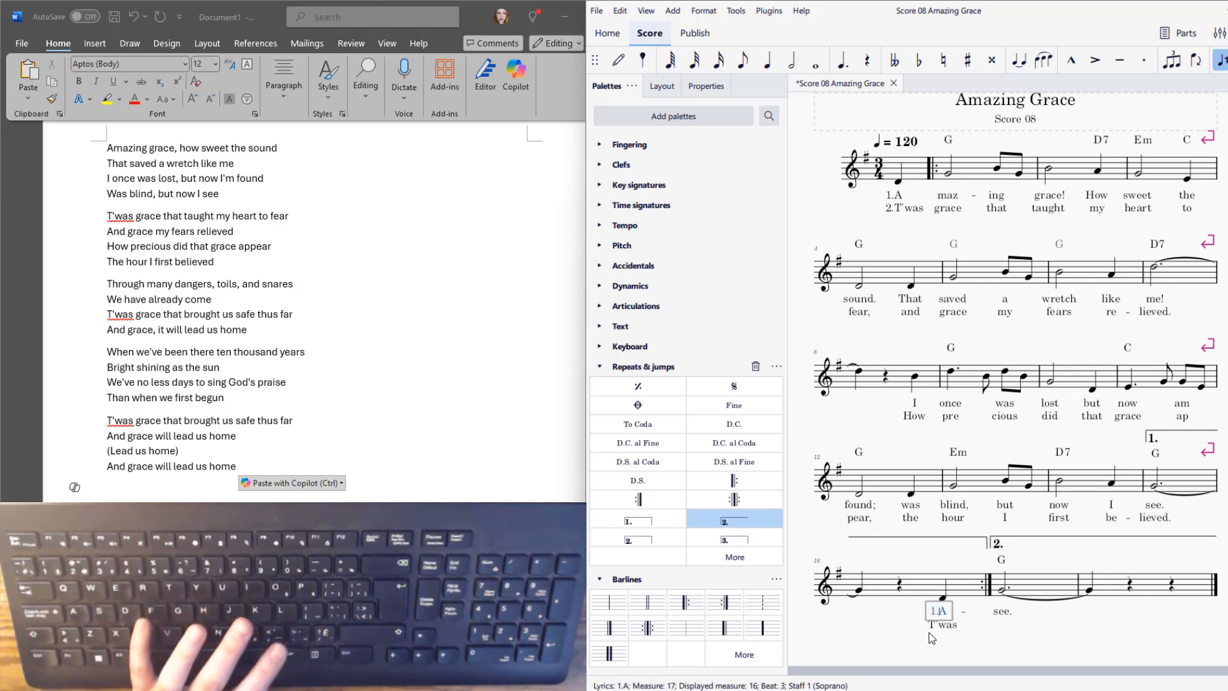
key("Down")
type("2.")
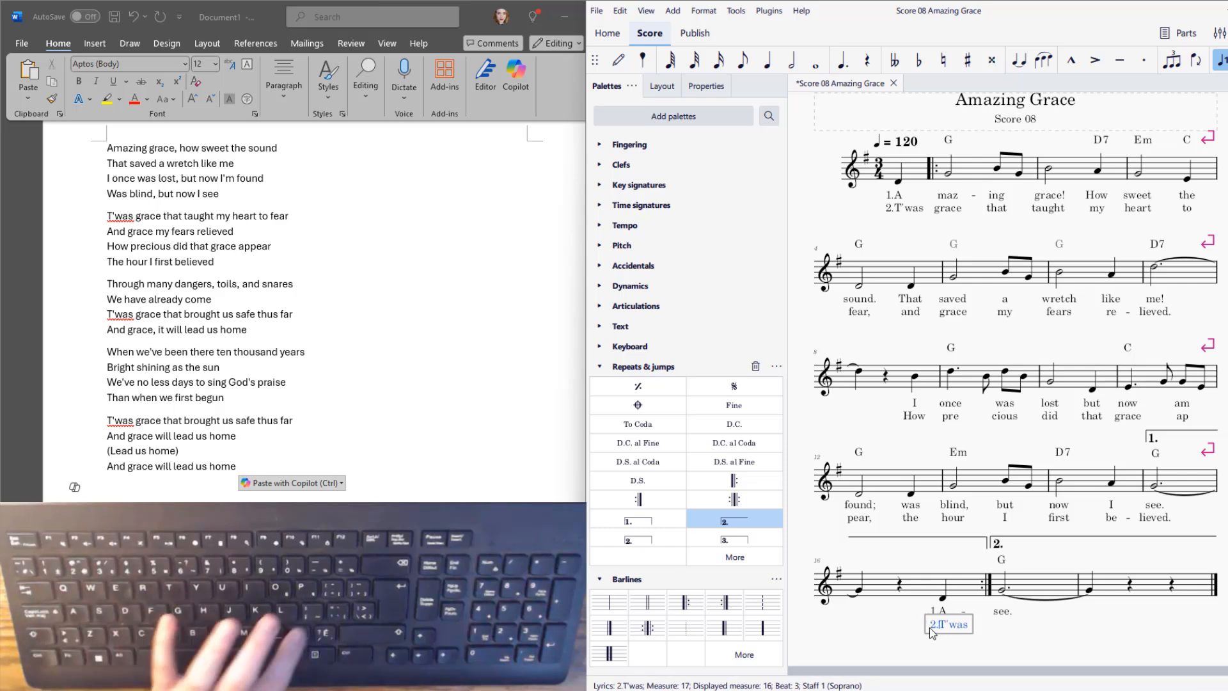
left_click(801, 412)
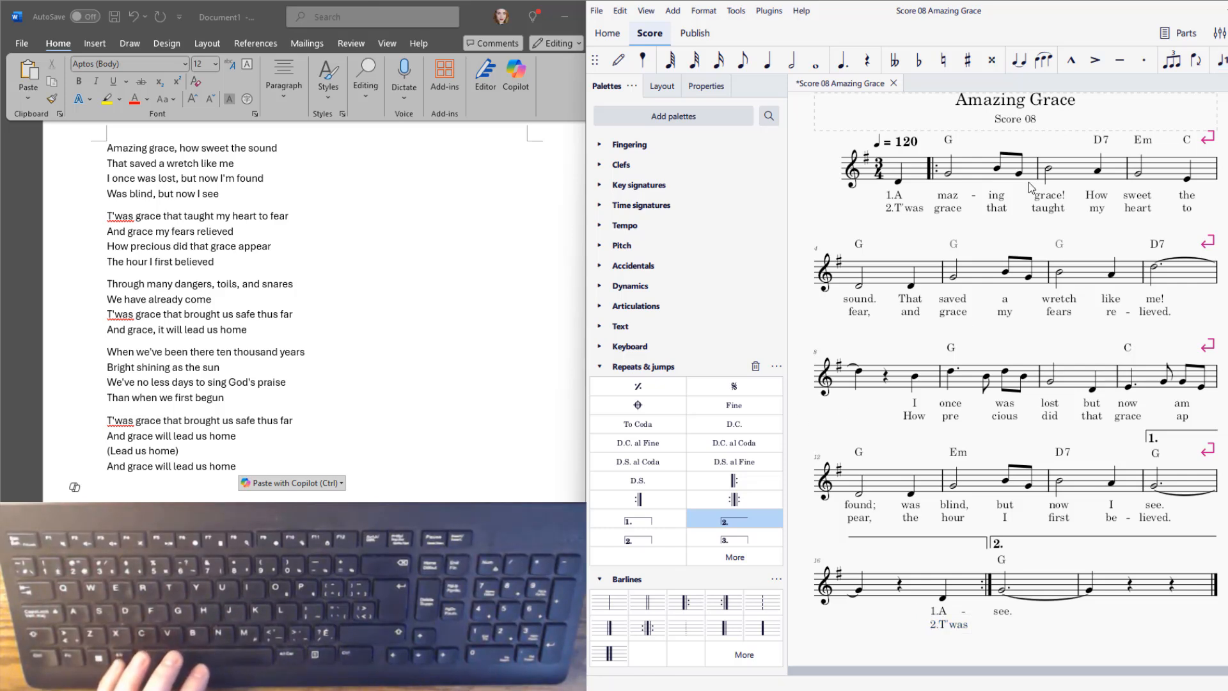
Start a third verse with "3.Through" beneath "2.T'was" on the opening pickup note.
left_click(899, 183)
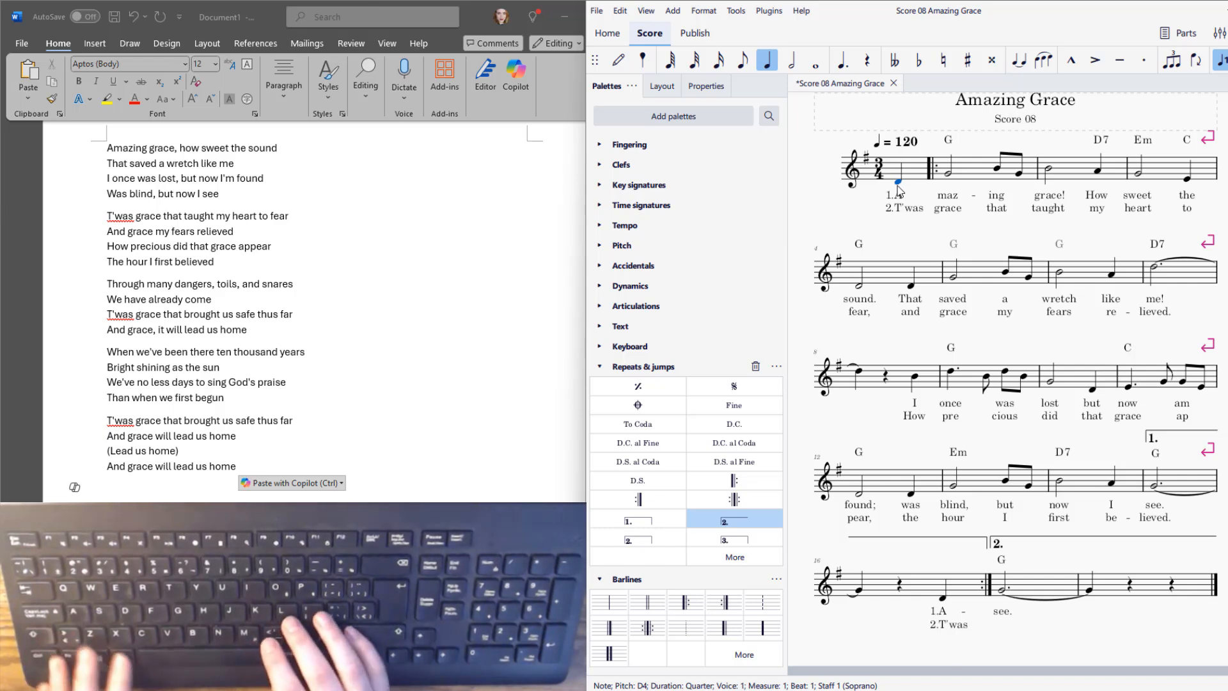
key("ctrl+l")
type("3.")
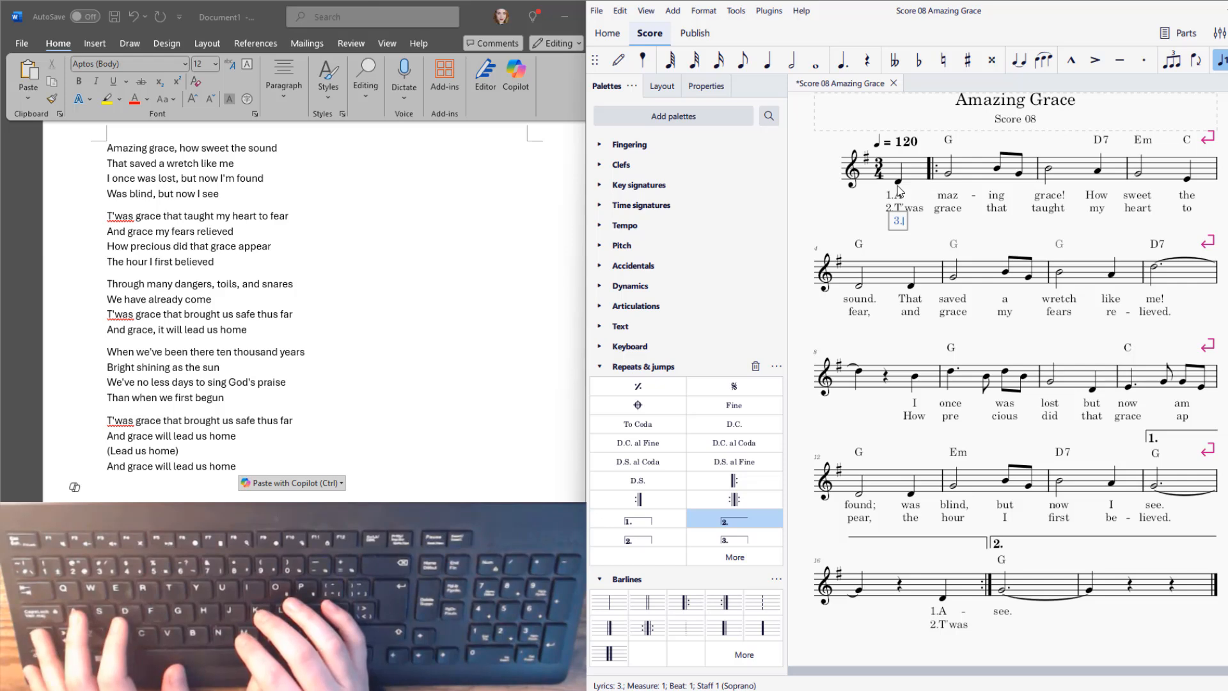
type("Through")
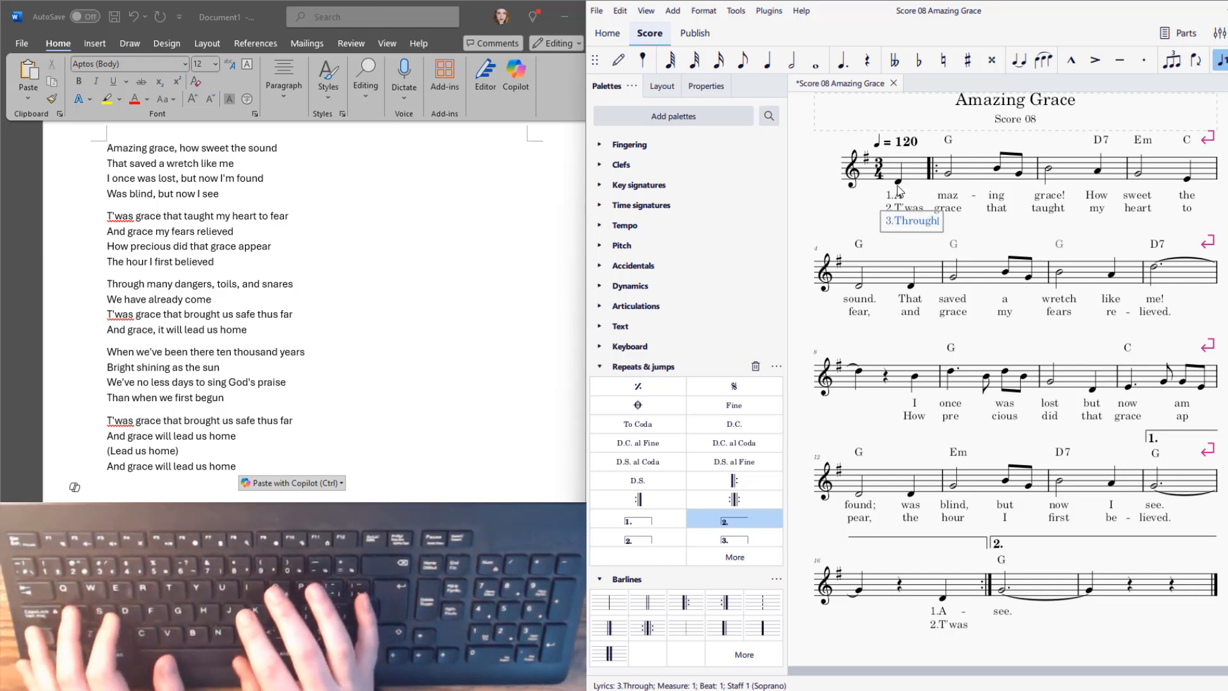
Enter the hyphenated "ma-ny" as third-verse lyrics beneath "grace that" in the first system, skipping ahead to the note above "taught".
key("space")
type("ma")
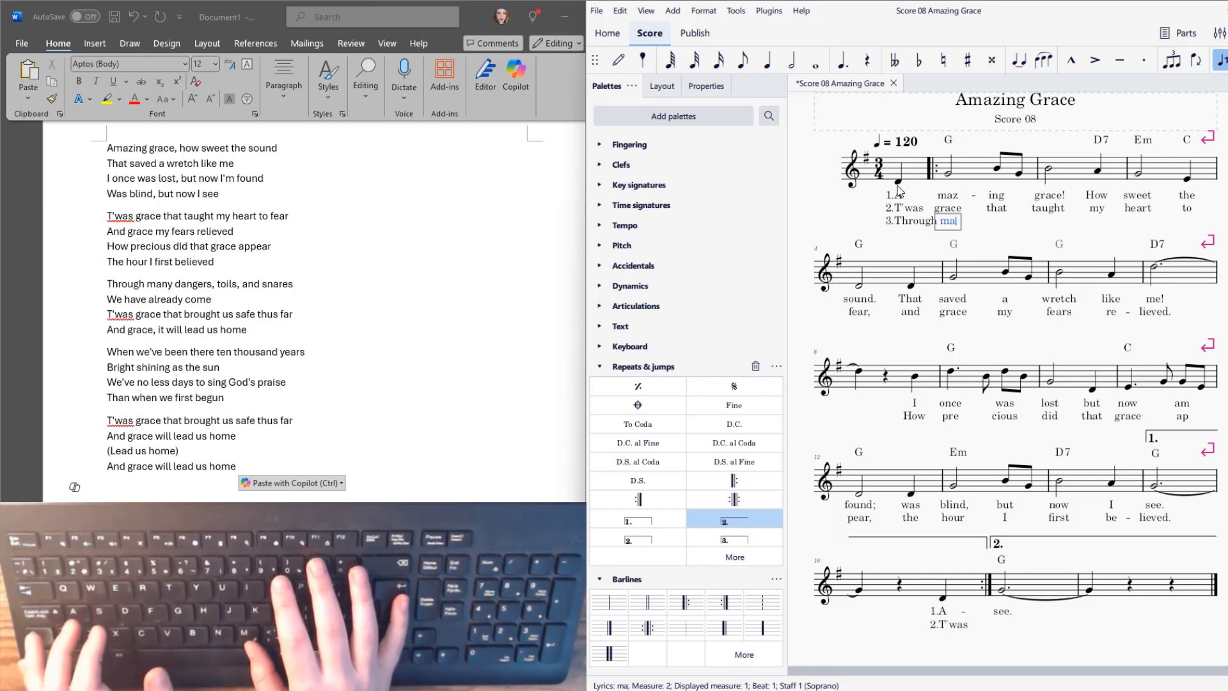
key("minus")
type("ny")
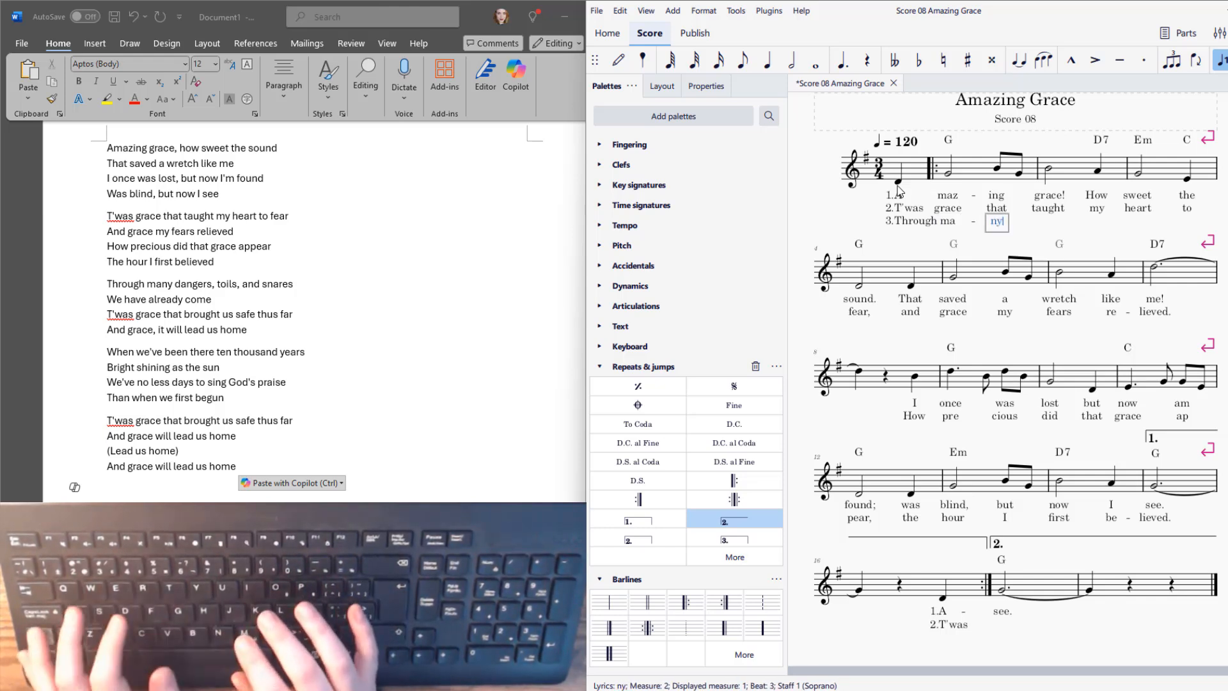
key("space")
key("space")
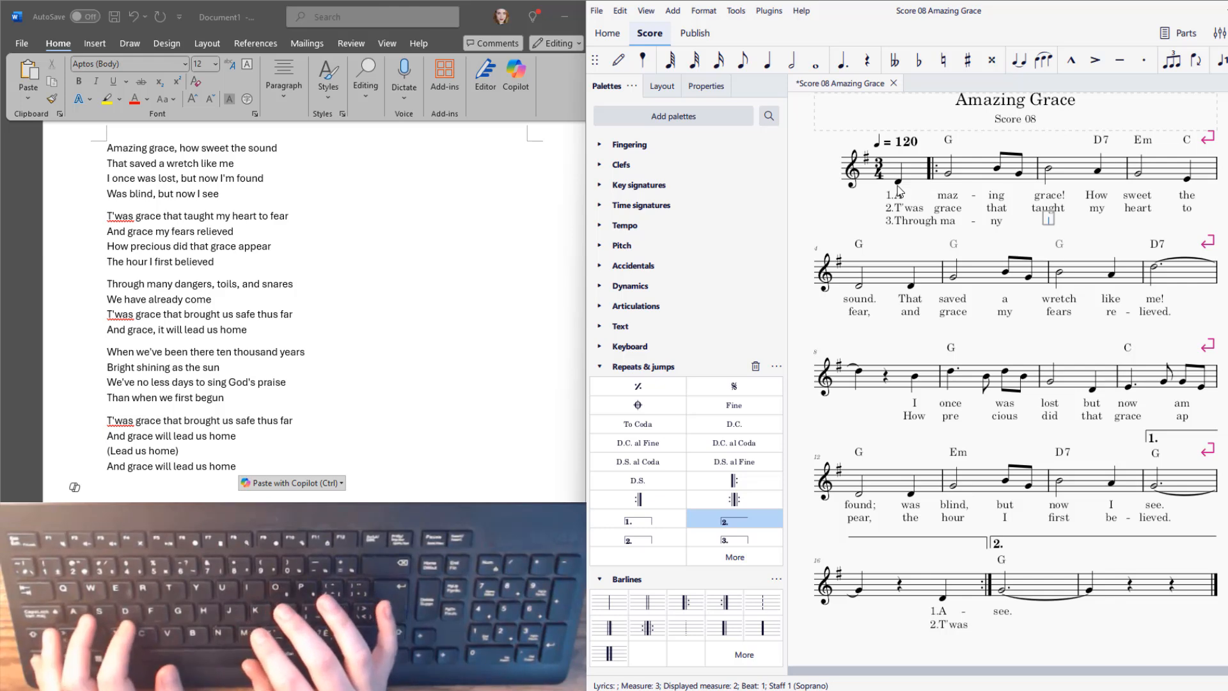
Enter the hyphenated "dan-gers," followed by "toils," and "and" as third-verse lyrics beneath "taught my heart to".
type("dang")
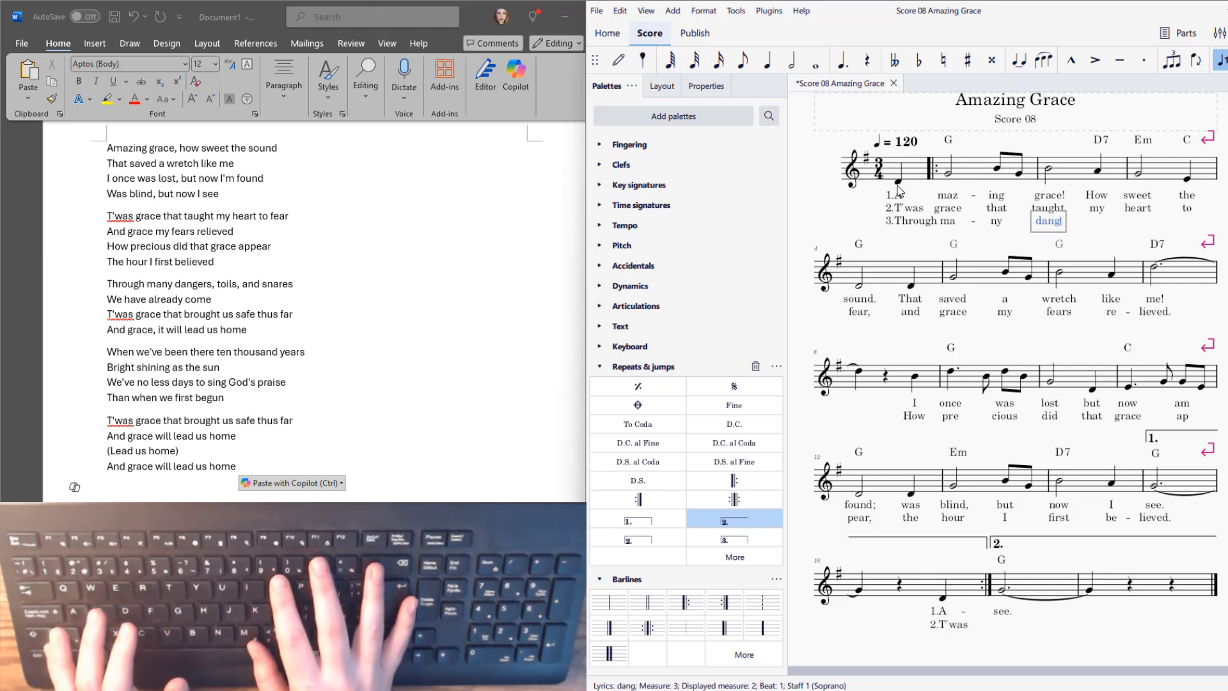
key("BackSpace")
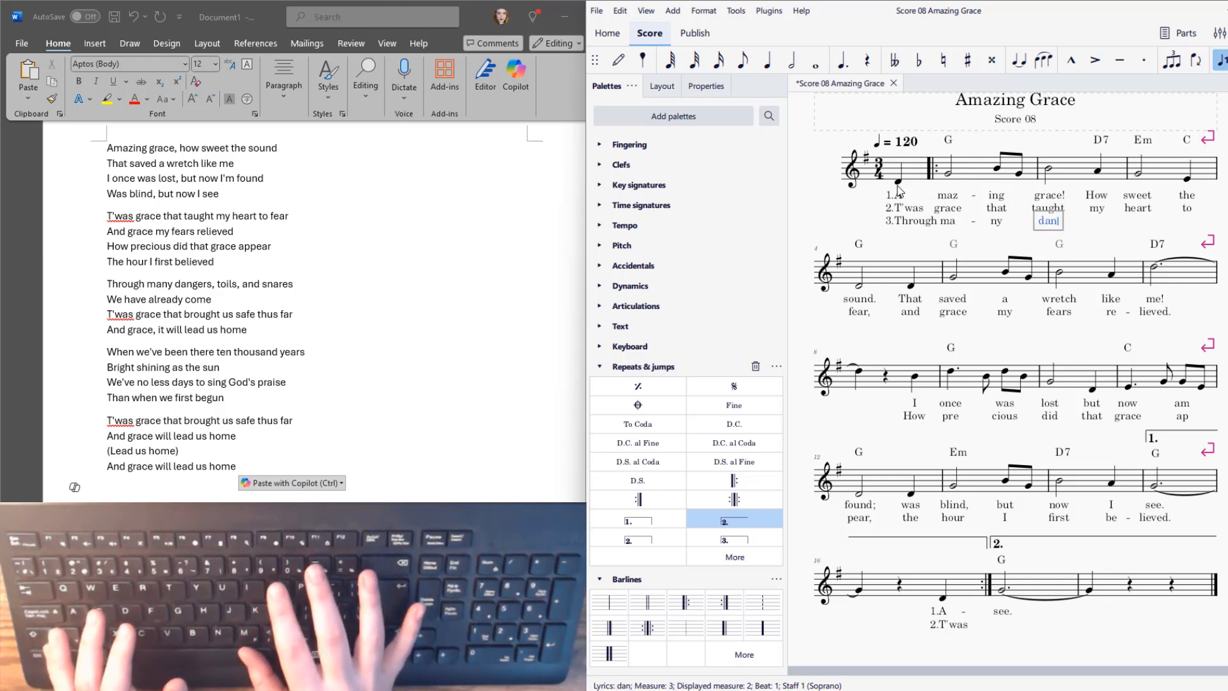
key("minus")
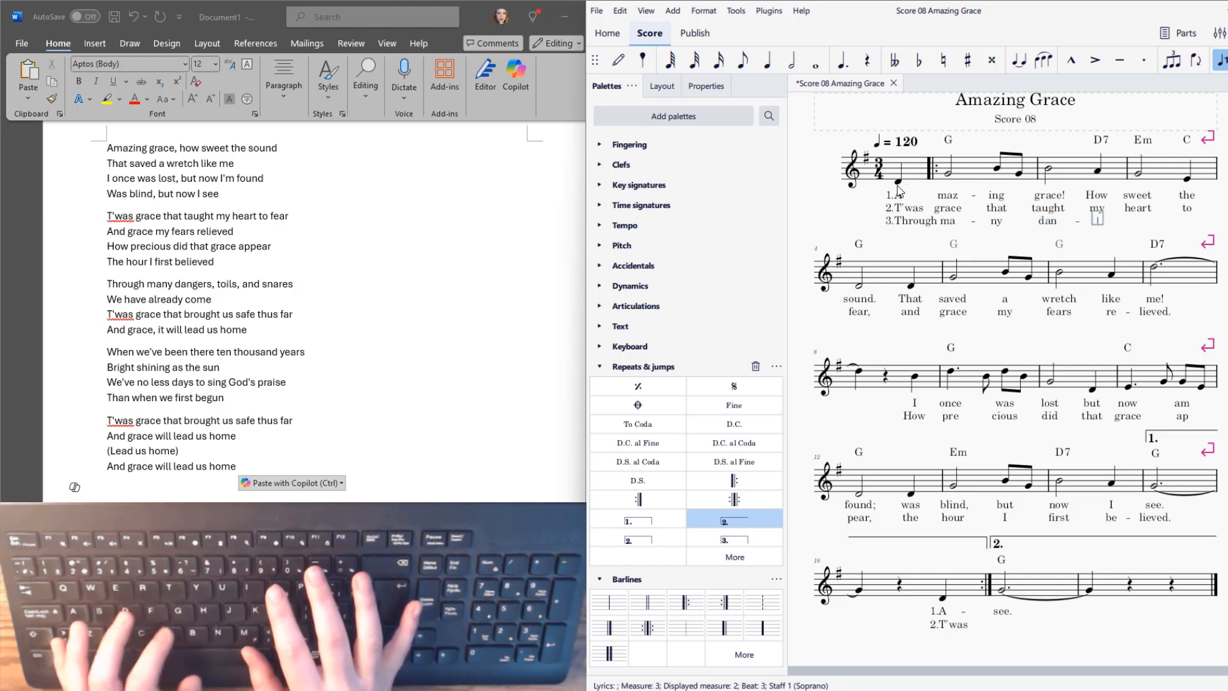
type("gers,")
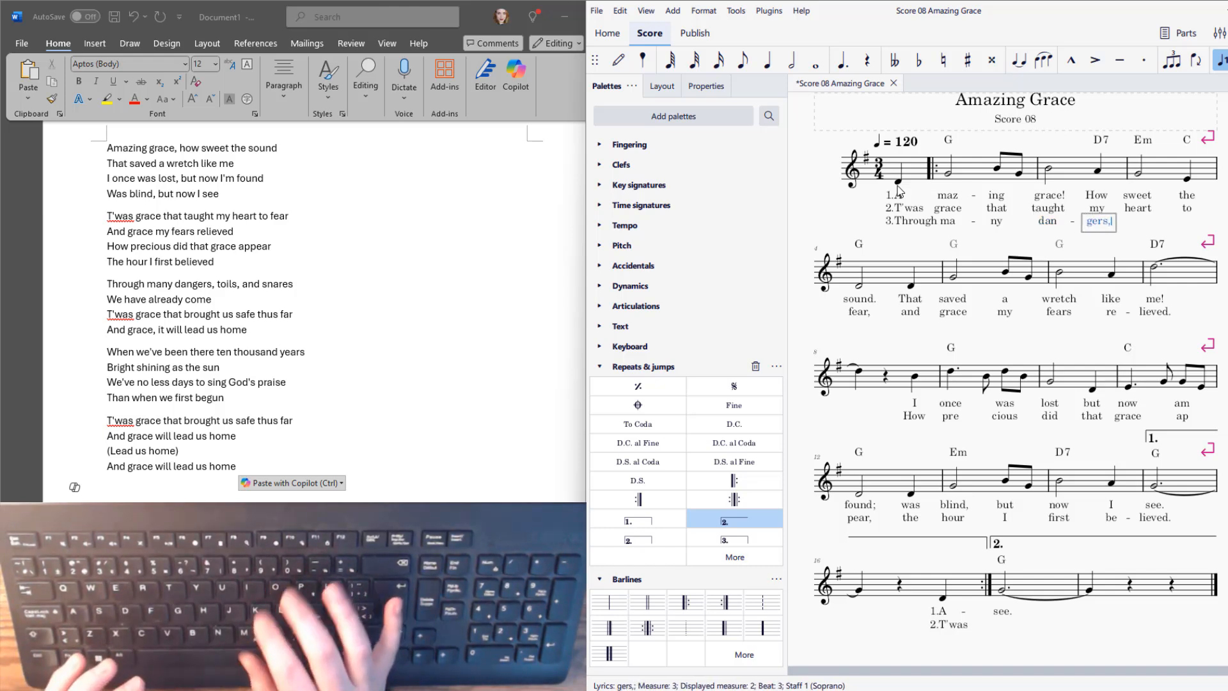
key("space")
type("toils,")
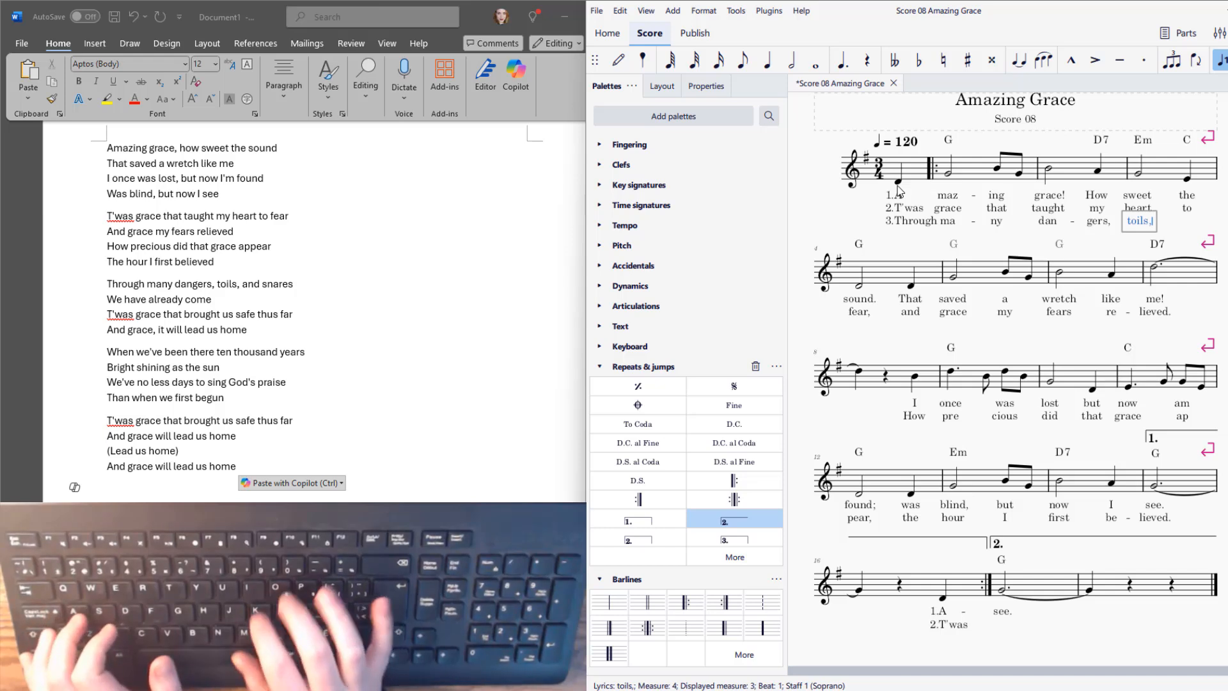
key("space")
type("and")
key("space")
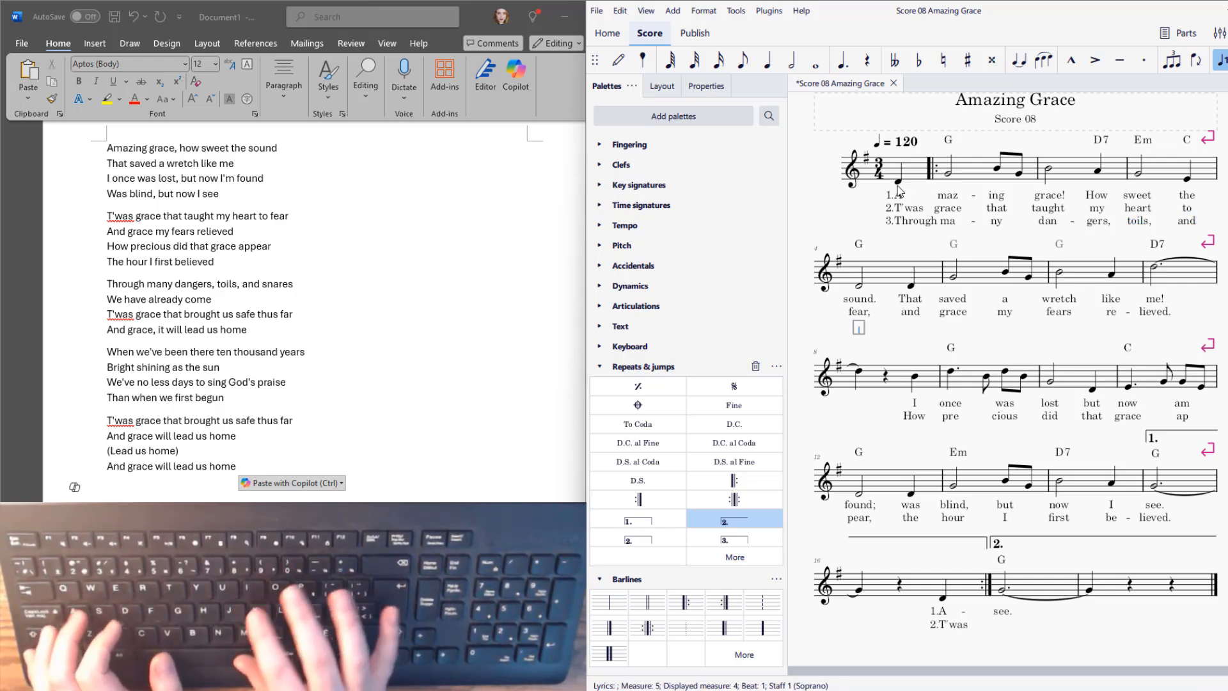
Enter "snares," "we" and "have" as third-verse lyrics beneath "fear, and grace" in the second system.
type("snares,")
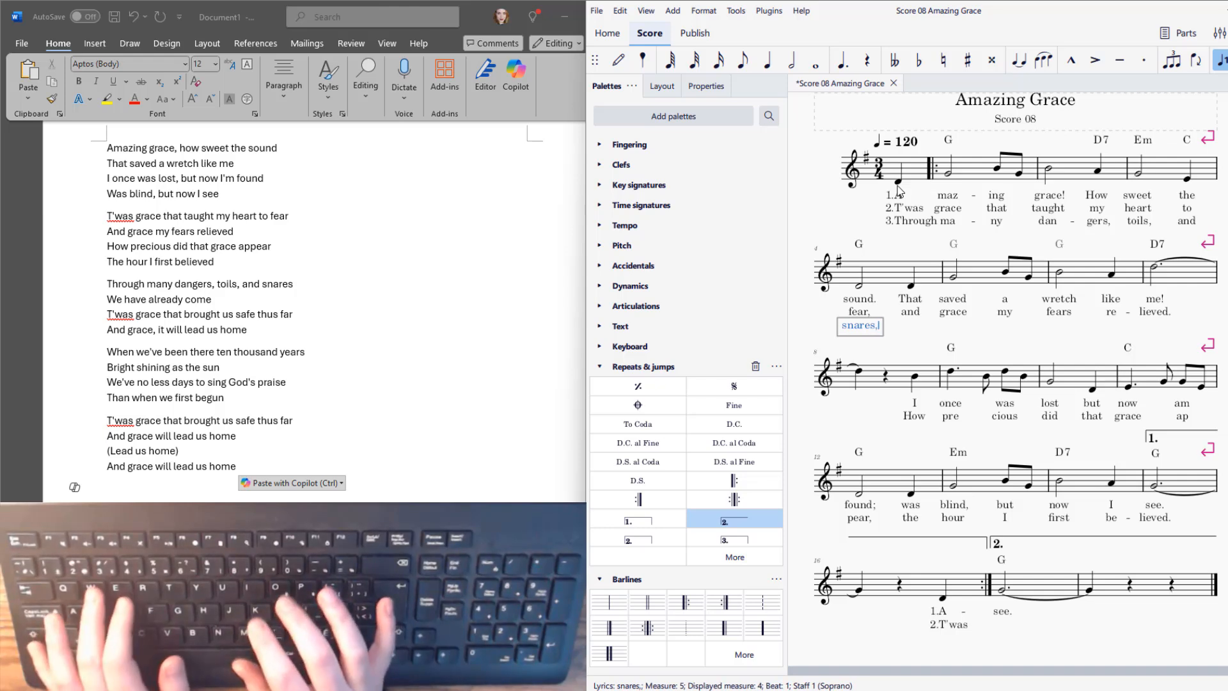
key("space")
type("we")
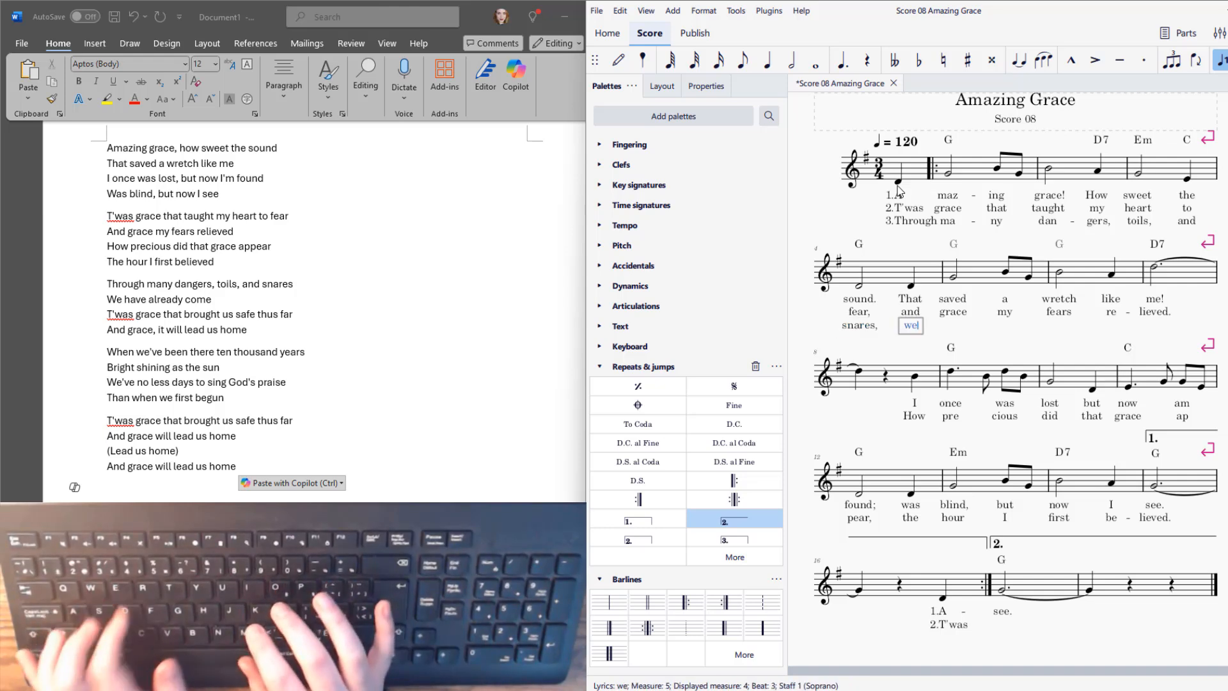
key("space")
type("have")
key("space")
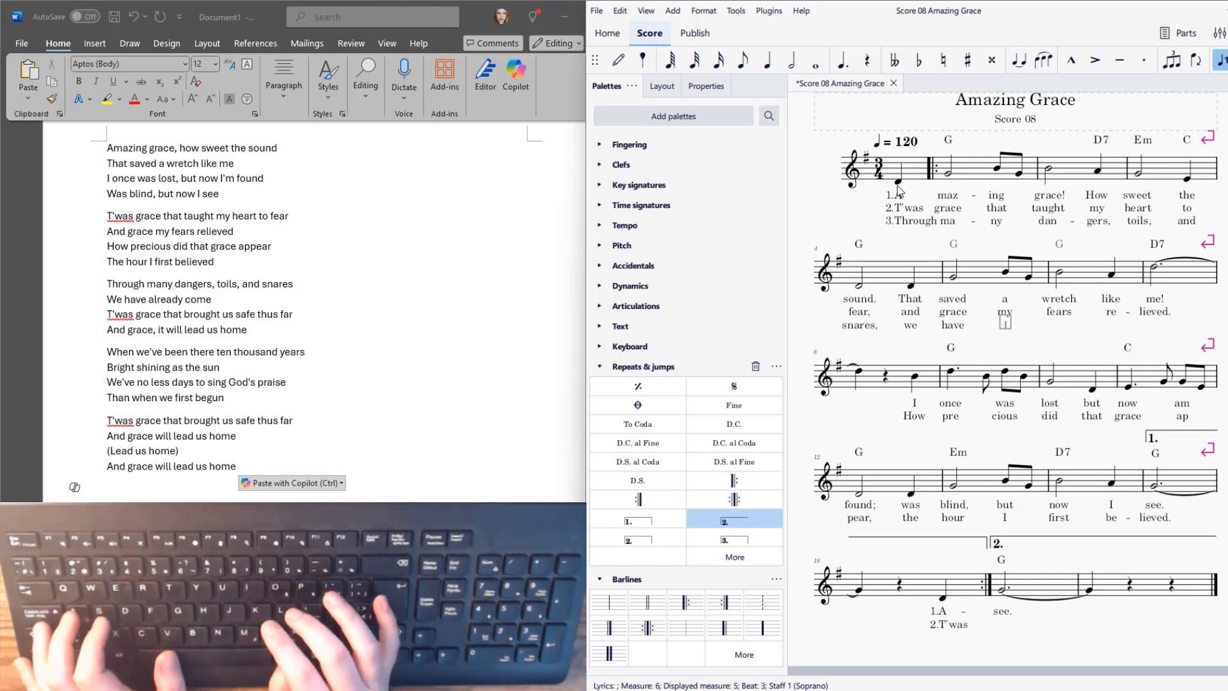
Enter "al", the hyphenated "read-y" and "come." beneath "my fears re-lieved.", and try to add a hyphen after "al".
type("all")
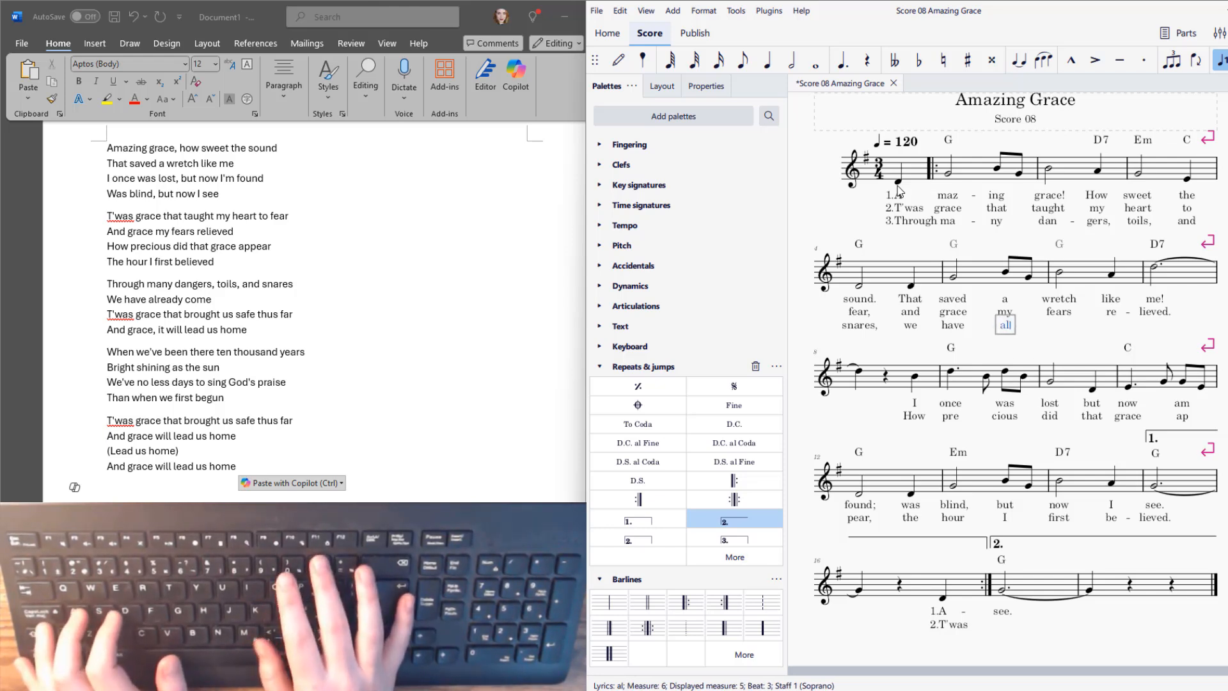
key("BackSpace")
key("space")
type("real")
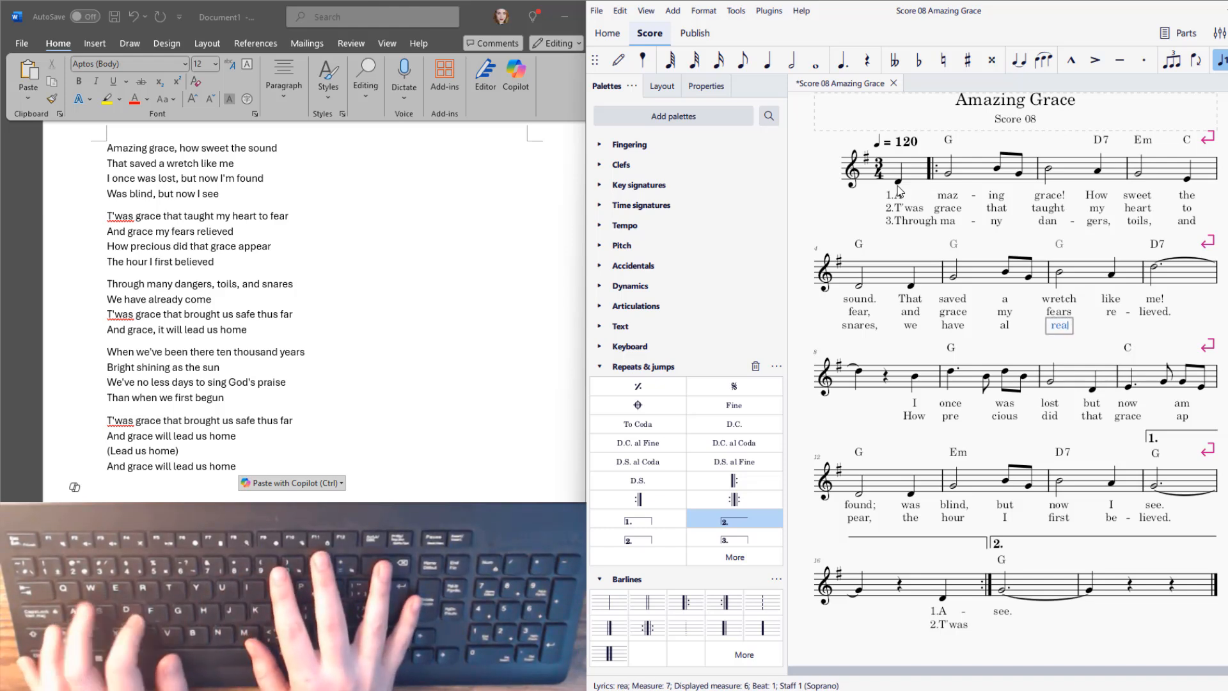
type("d")
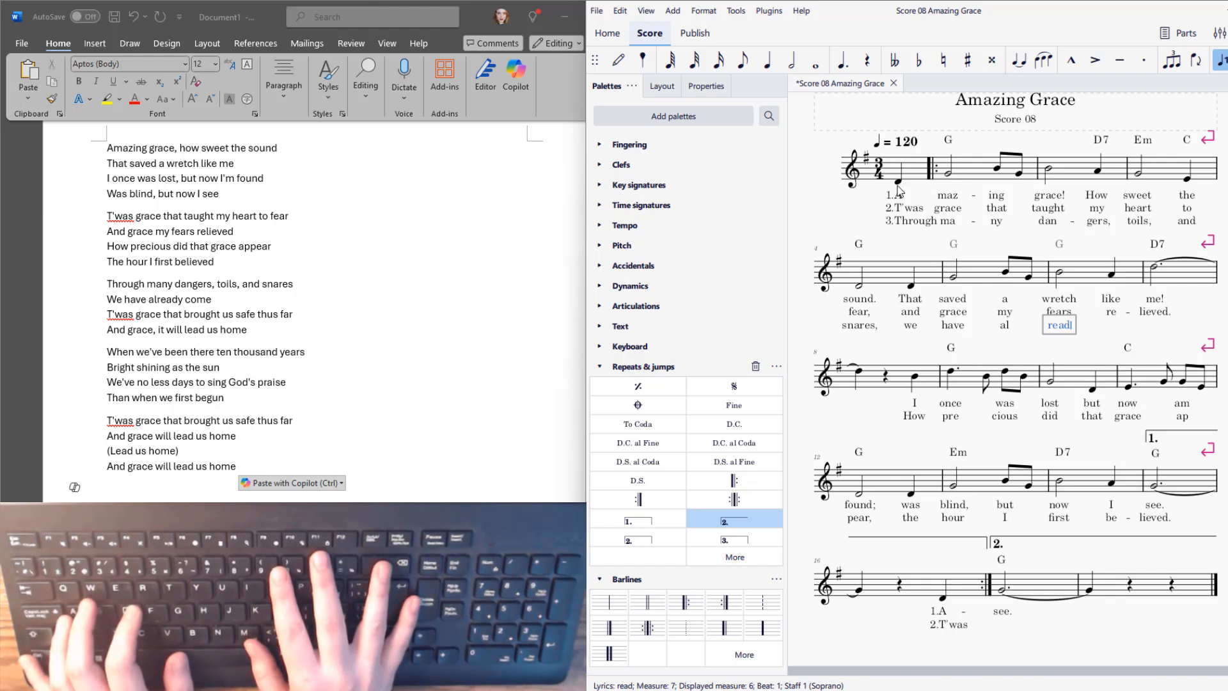
key("minus")
type("y")
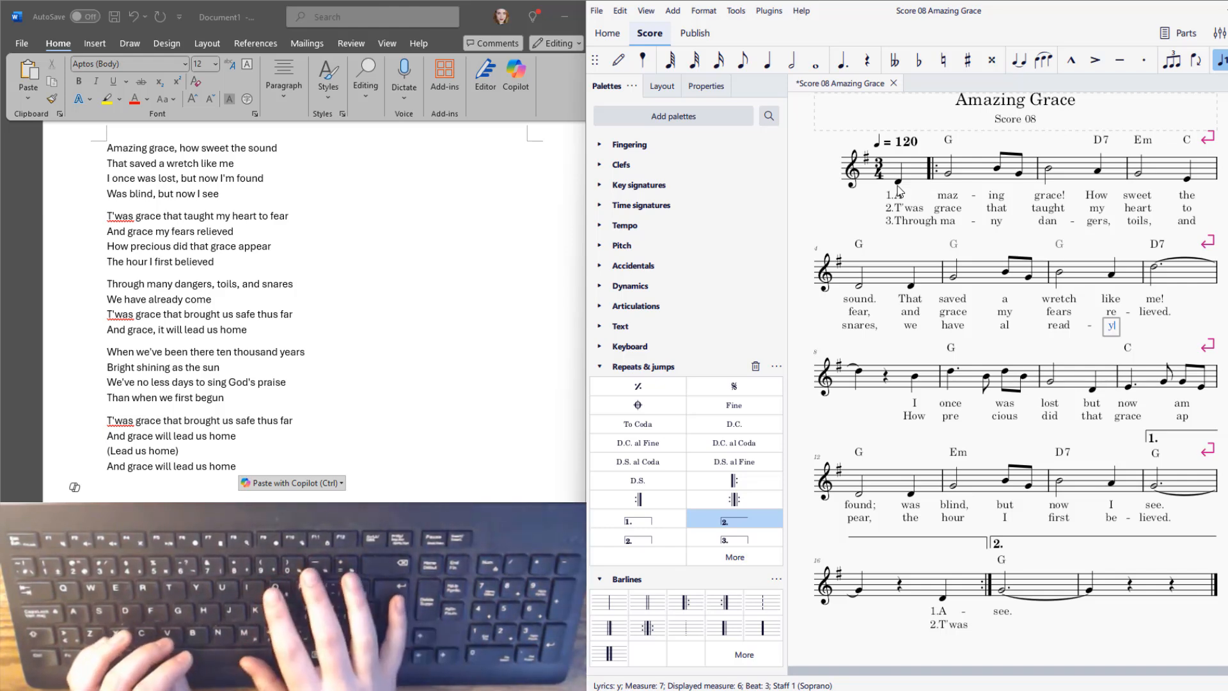
key("space")
type("come.")
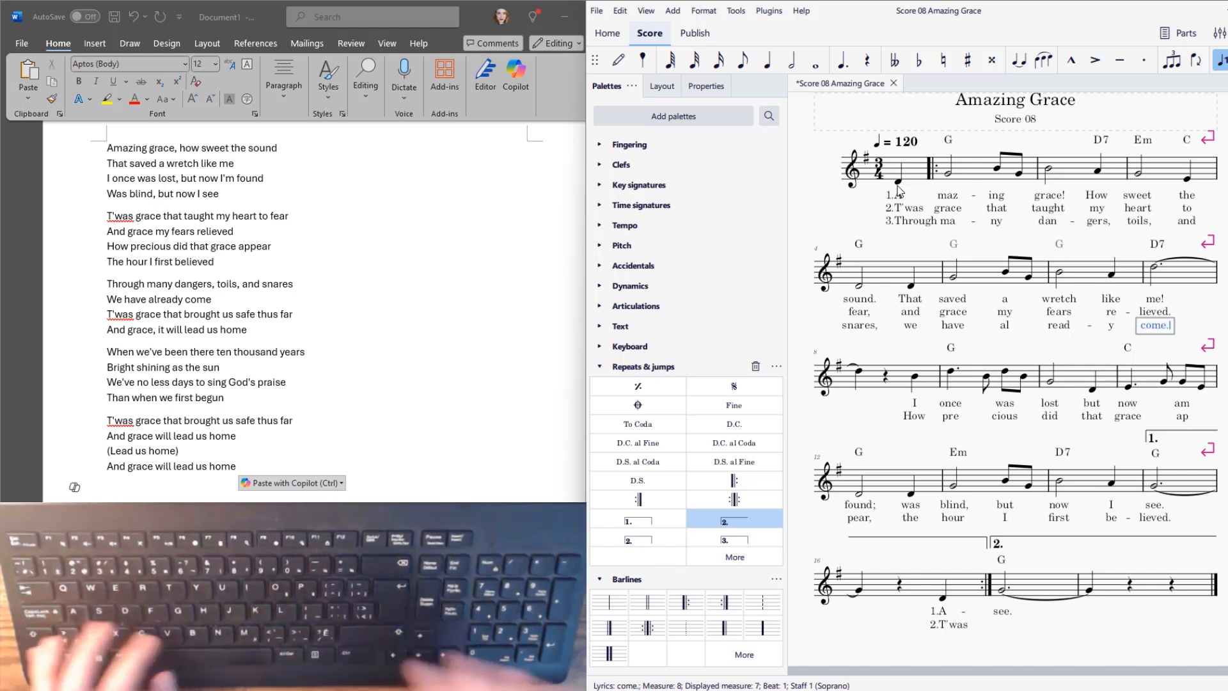
double_click(1009, 332)
key("minus")
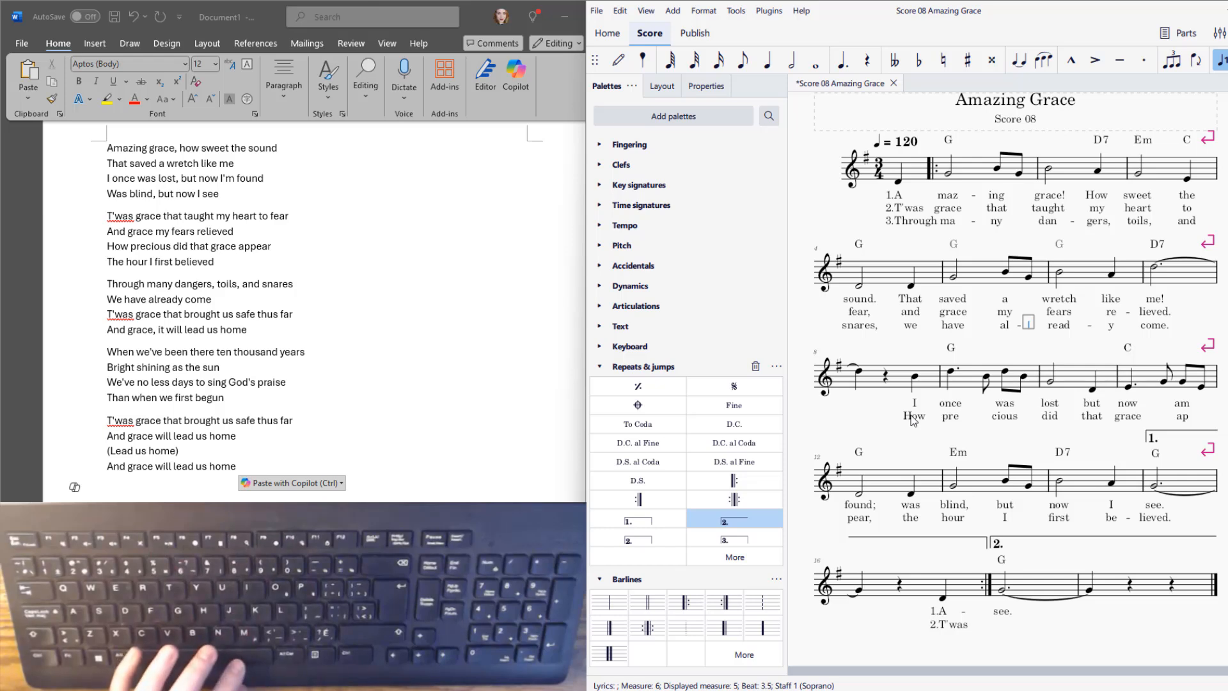
Start the third system's third-verse line with "T'was grace that", beginning beneath "How" on the last note of its first measure.
left_click(913, 387)
left_click(916, 378)
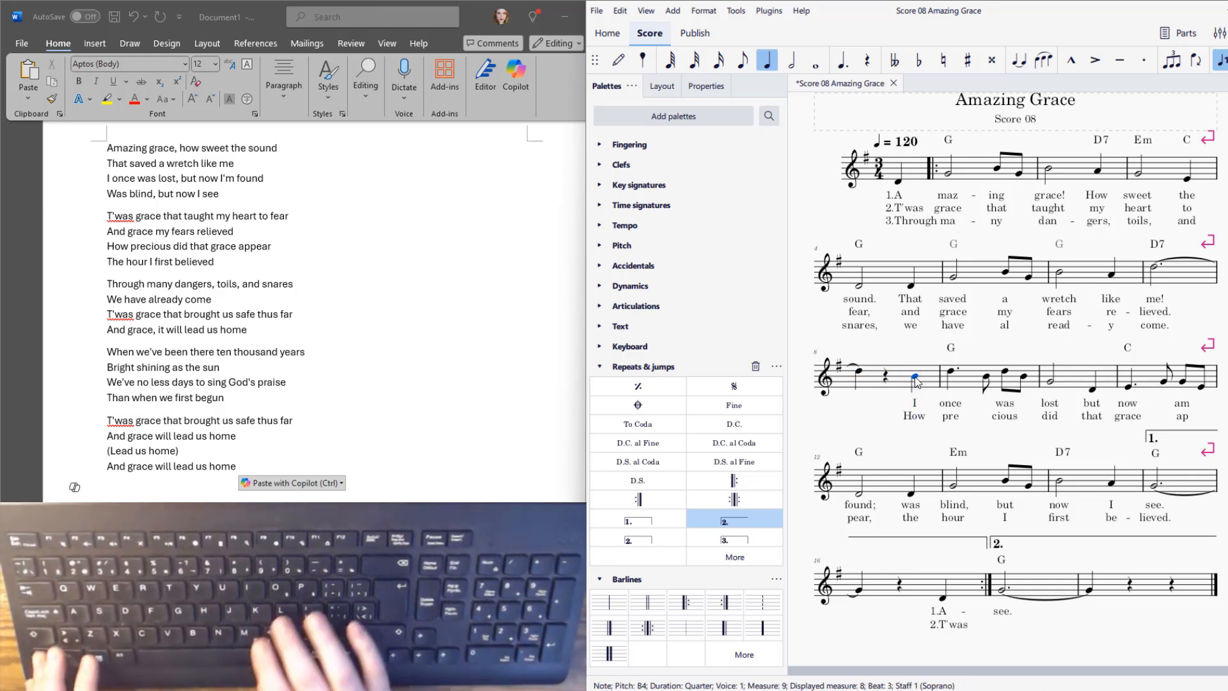
key("ctrl+l")
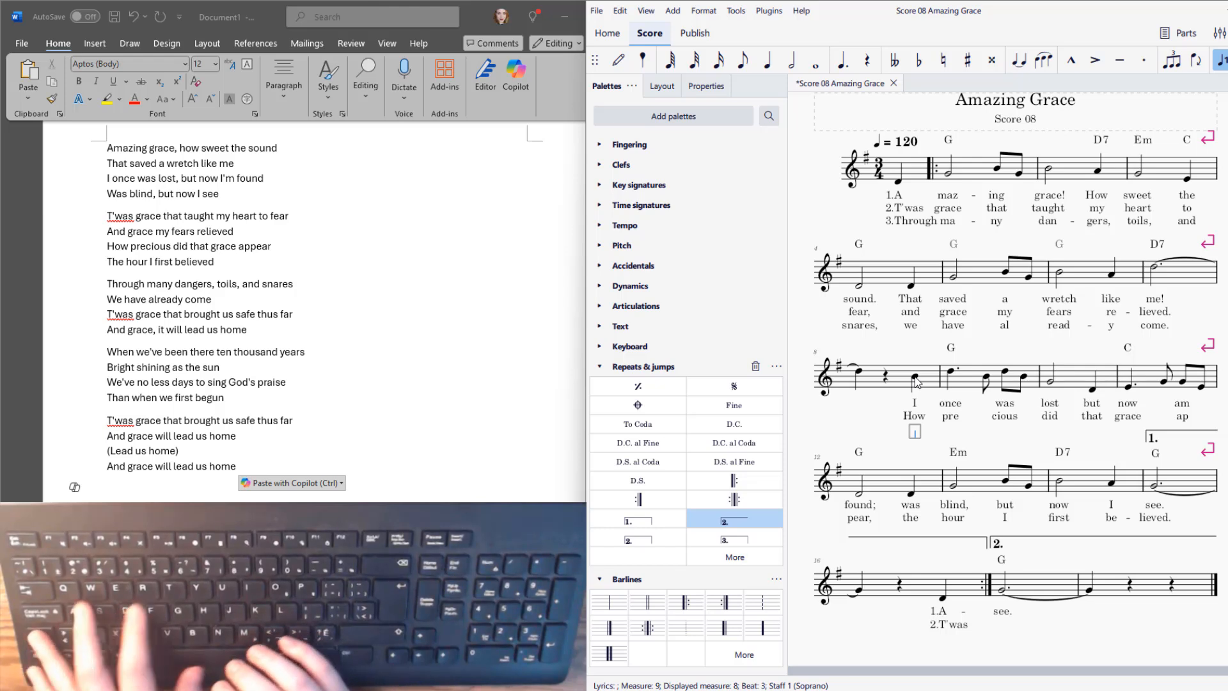
type("T'was")
key("space")
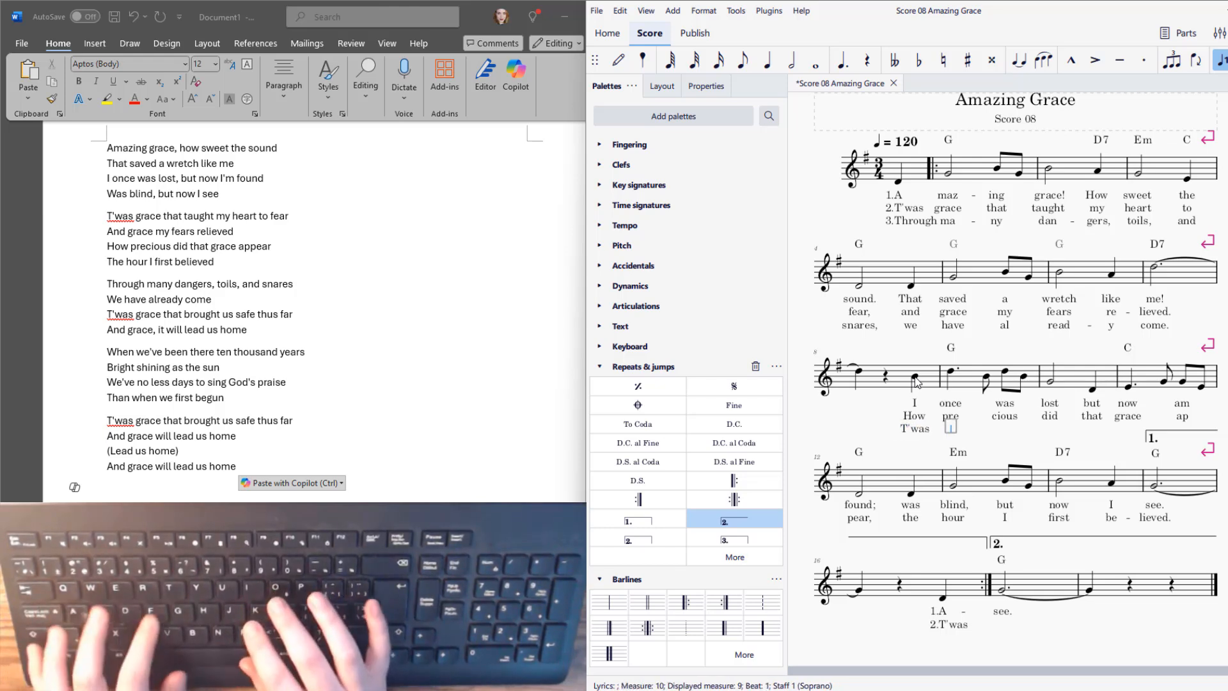
type("grace")
key("space")
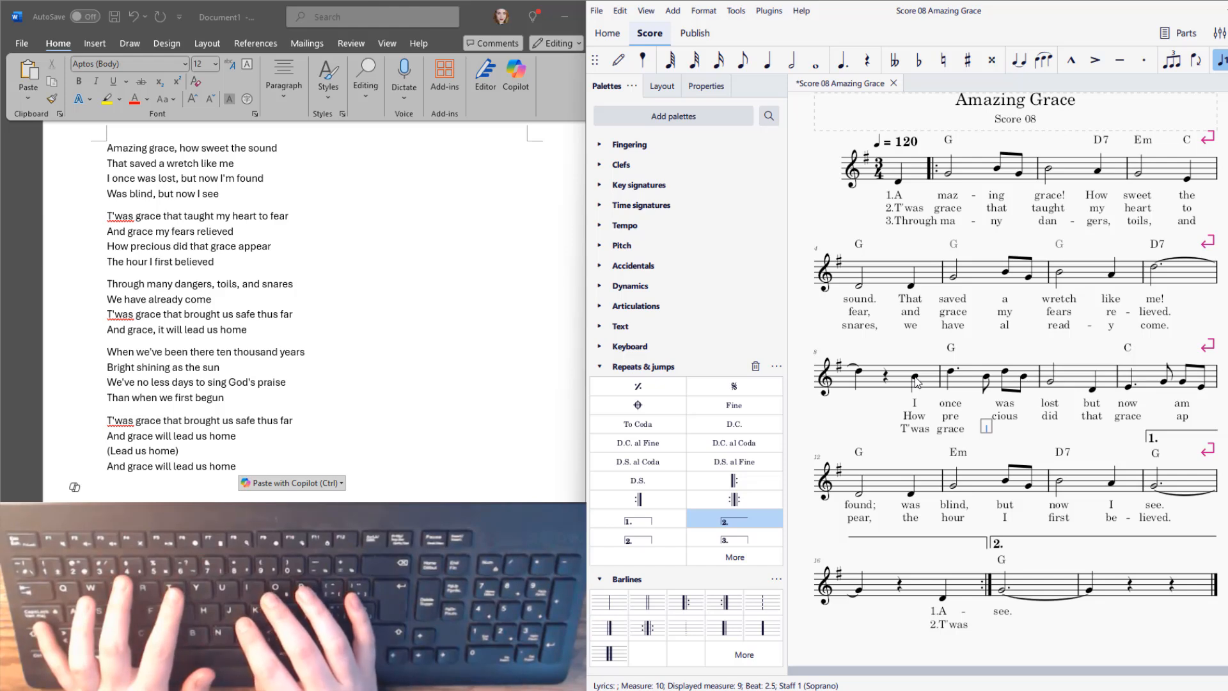
type("that")
key("space")
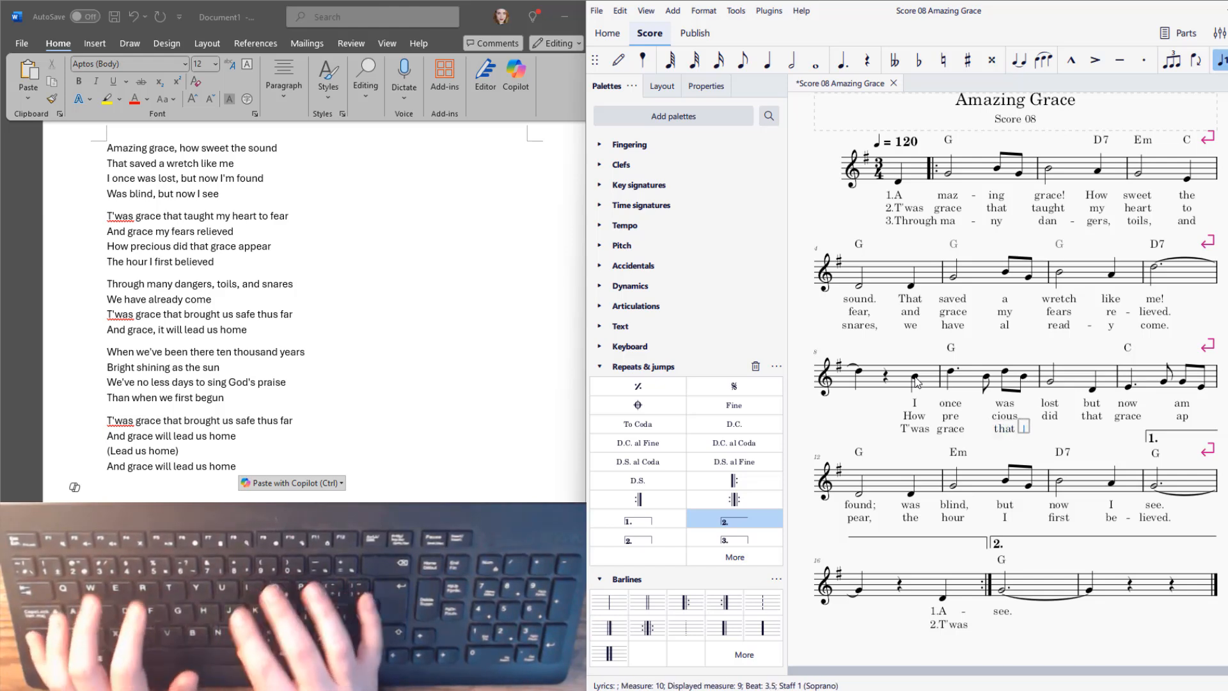
Enter "brought us safe thus far," as third-verse lyrics, placing "far," beneath "pear," on the fourth system's first note.
type("brought")
key("space")
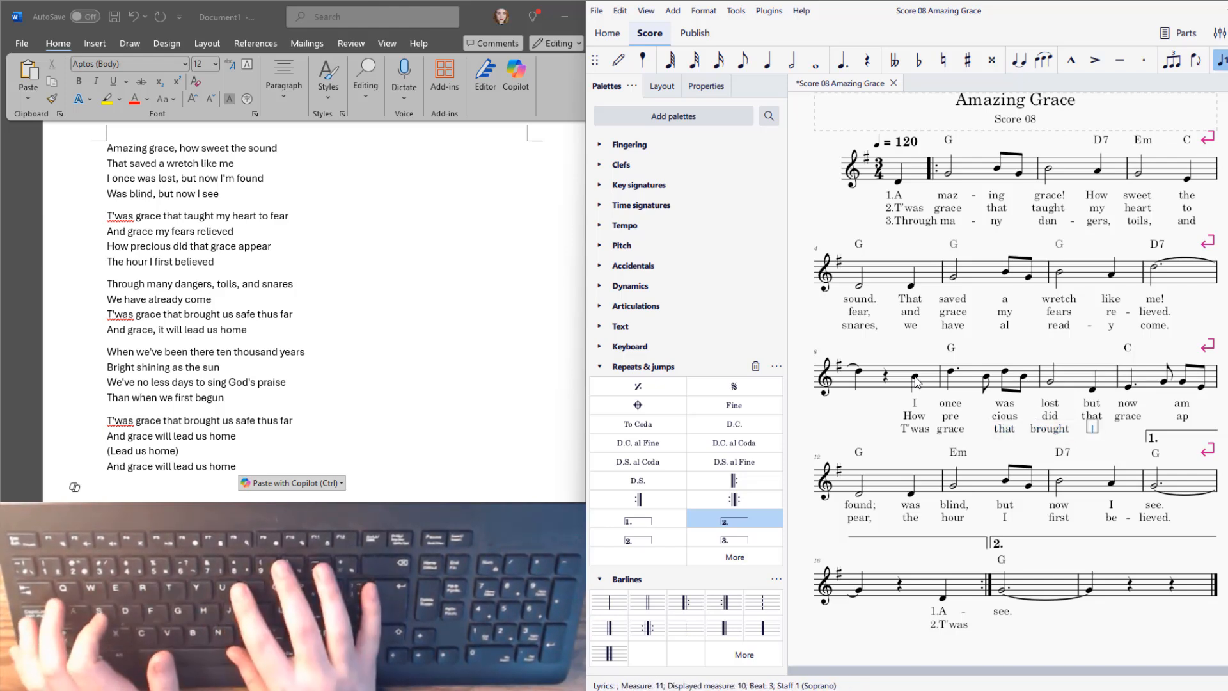
type("us")
key("space")
type("safe")
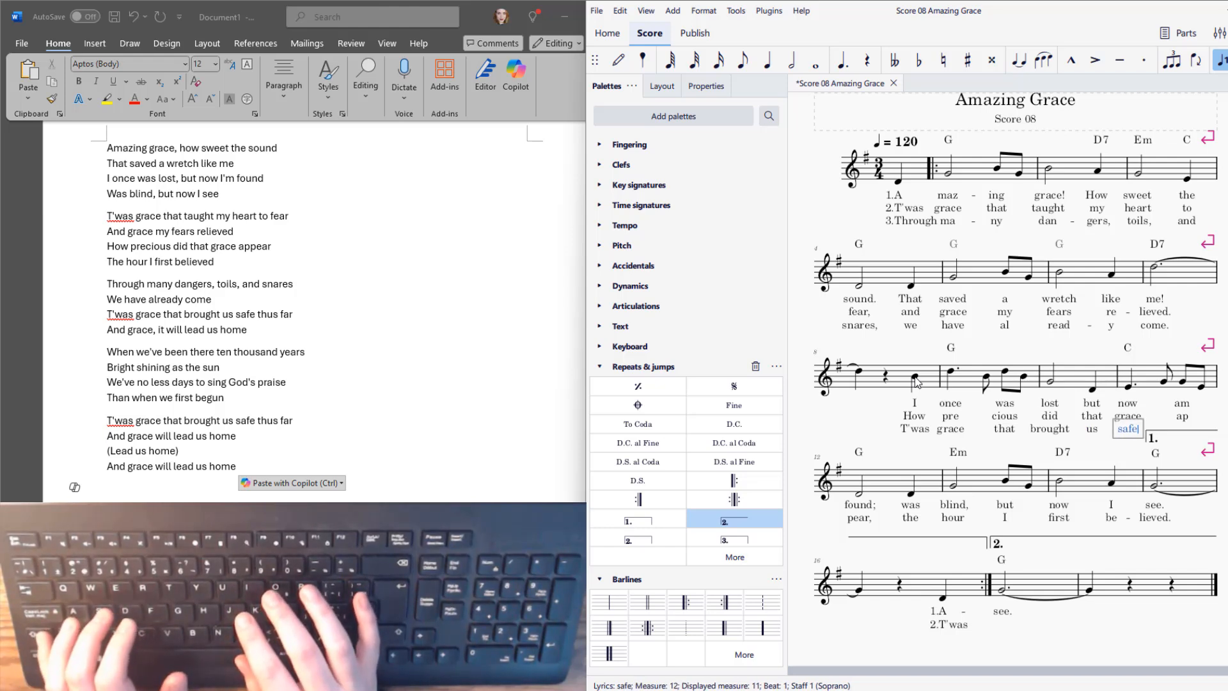
key("space")
type("thus")
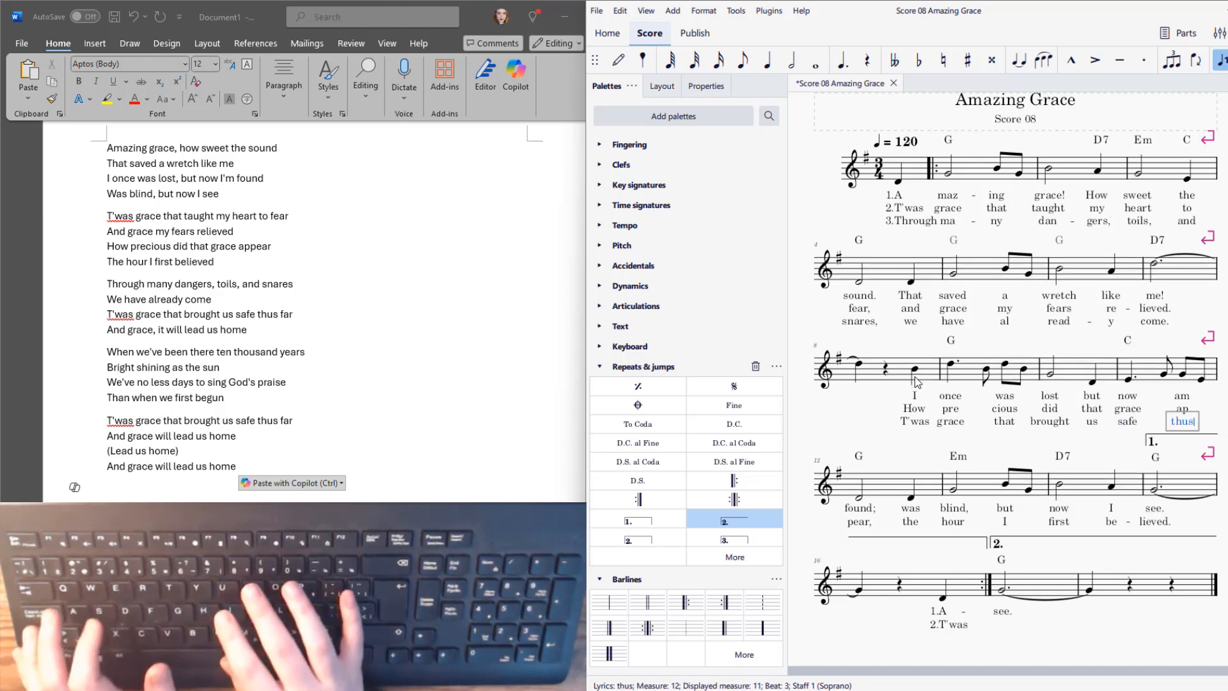
key("space")
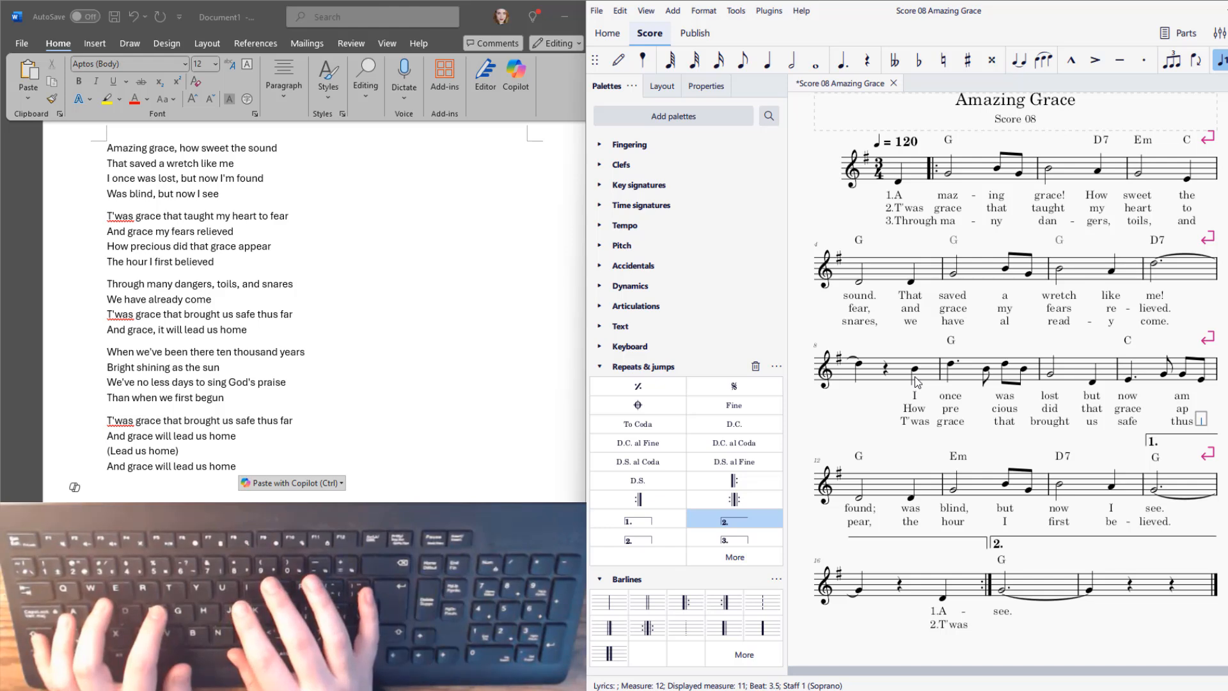
key("space")
type("far")
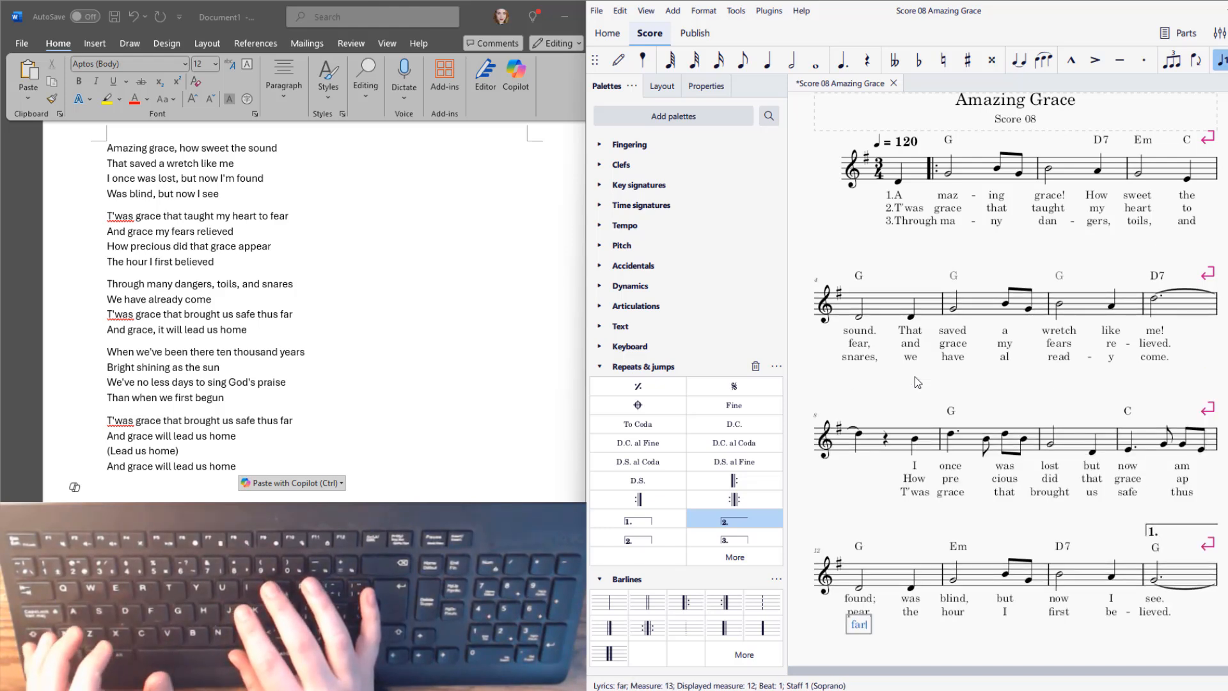
type(",")
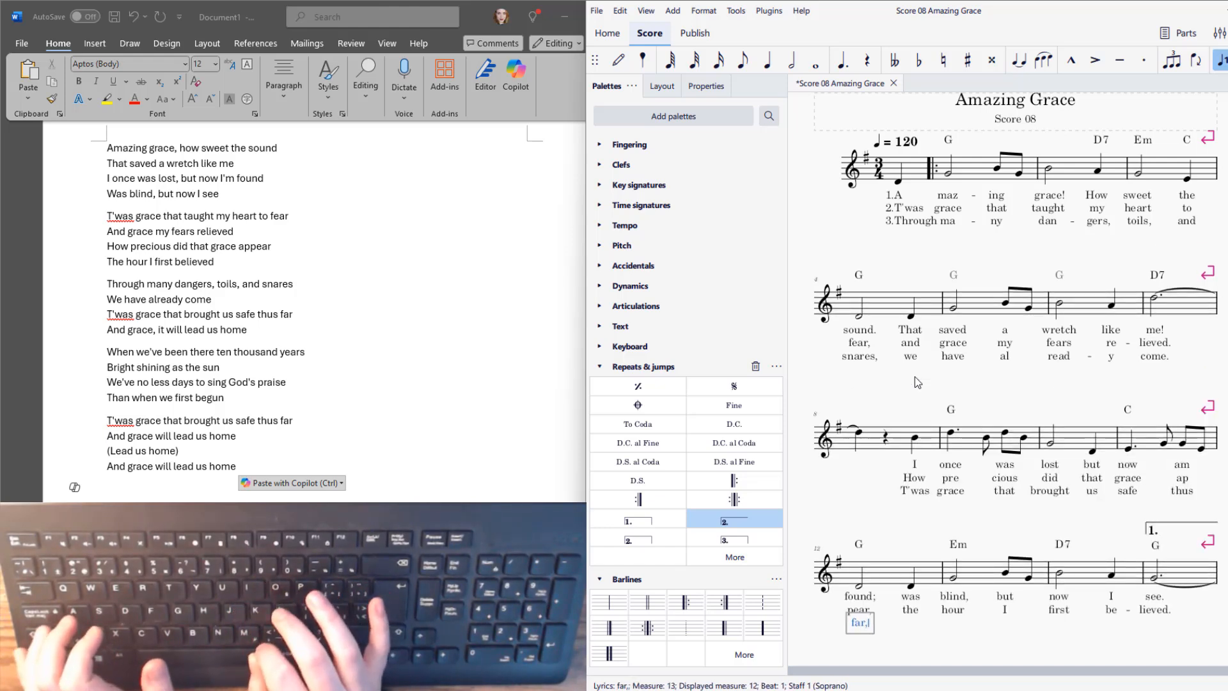
key("space")
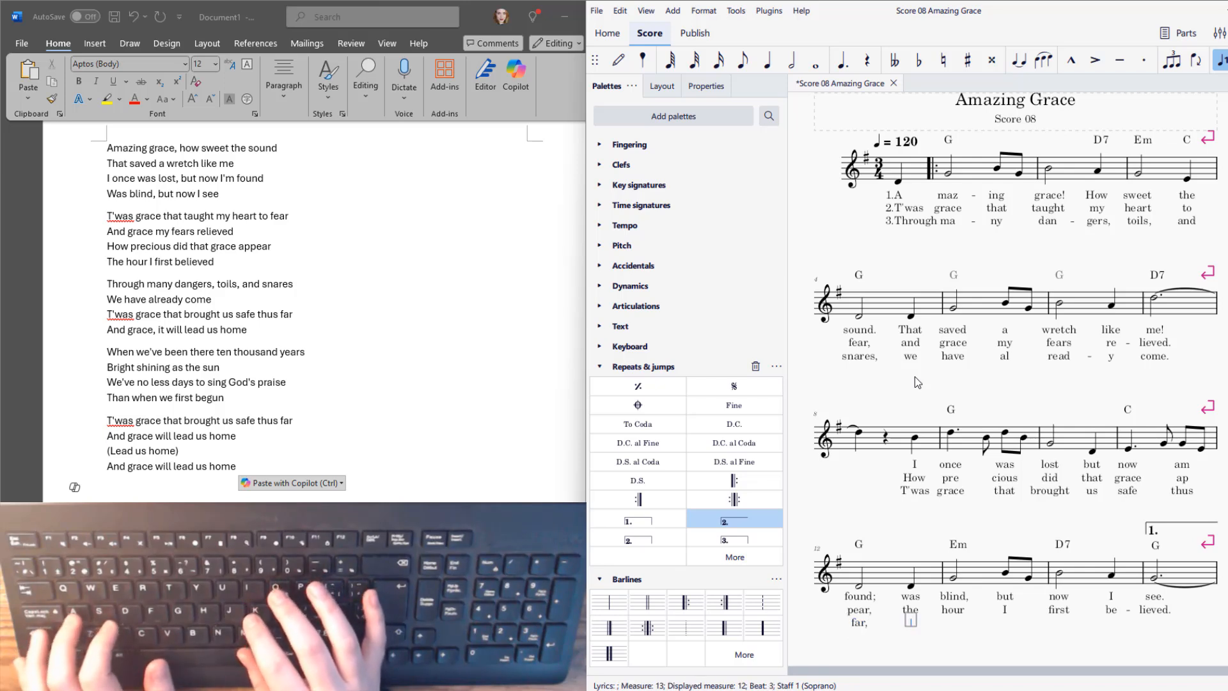
Enter "and grace," as third-verse lyrics beneath "the hour" in the fourth system.
type("and")
key("space")
type("gr")
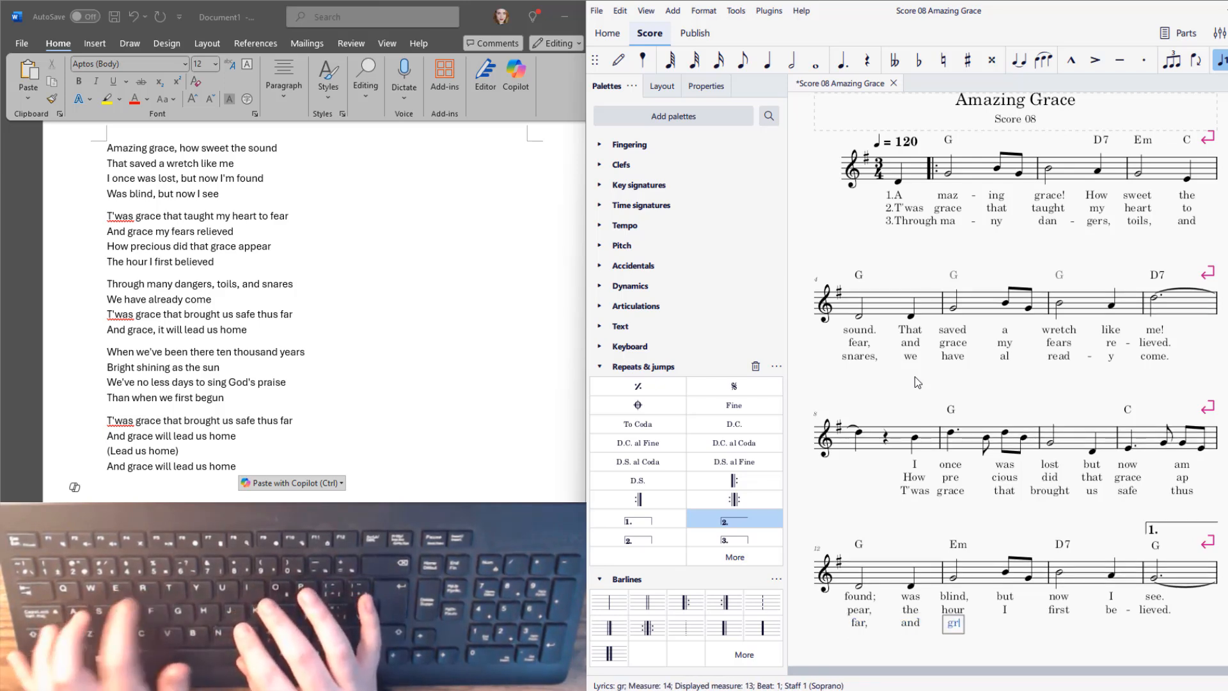
type("a")
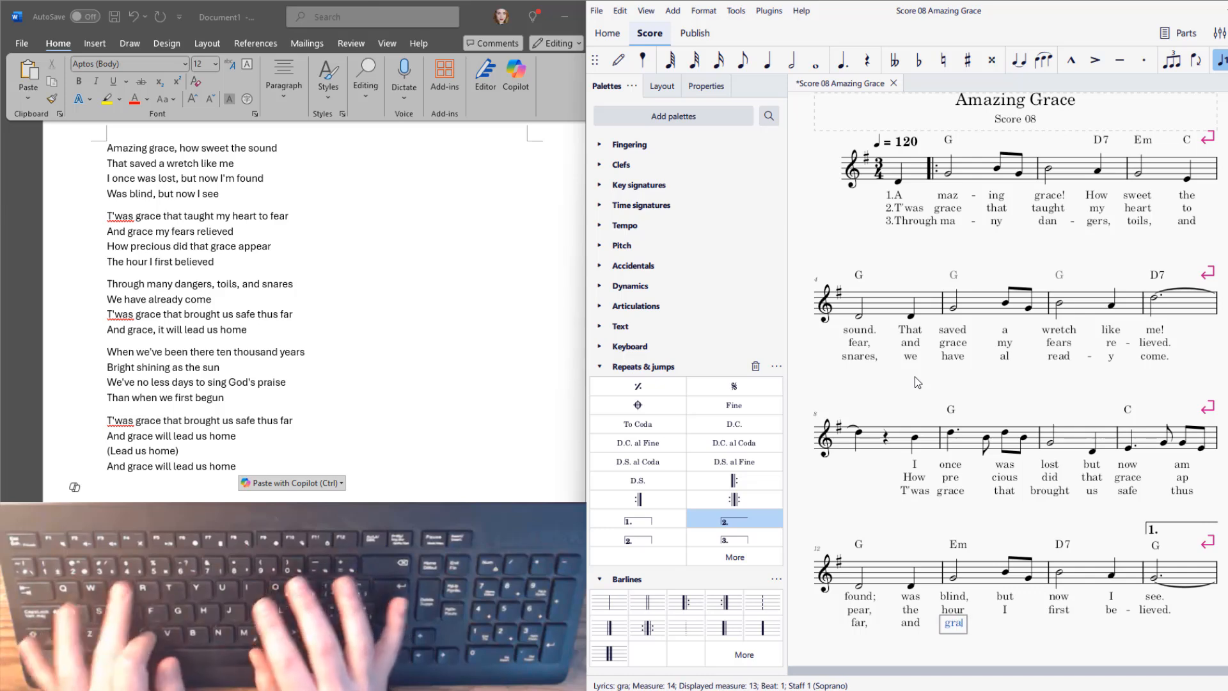
type("ce,")
key("space")
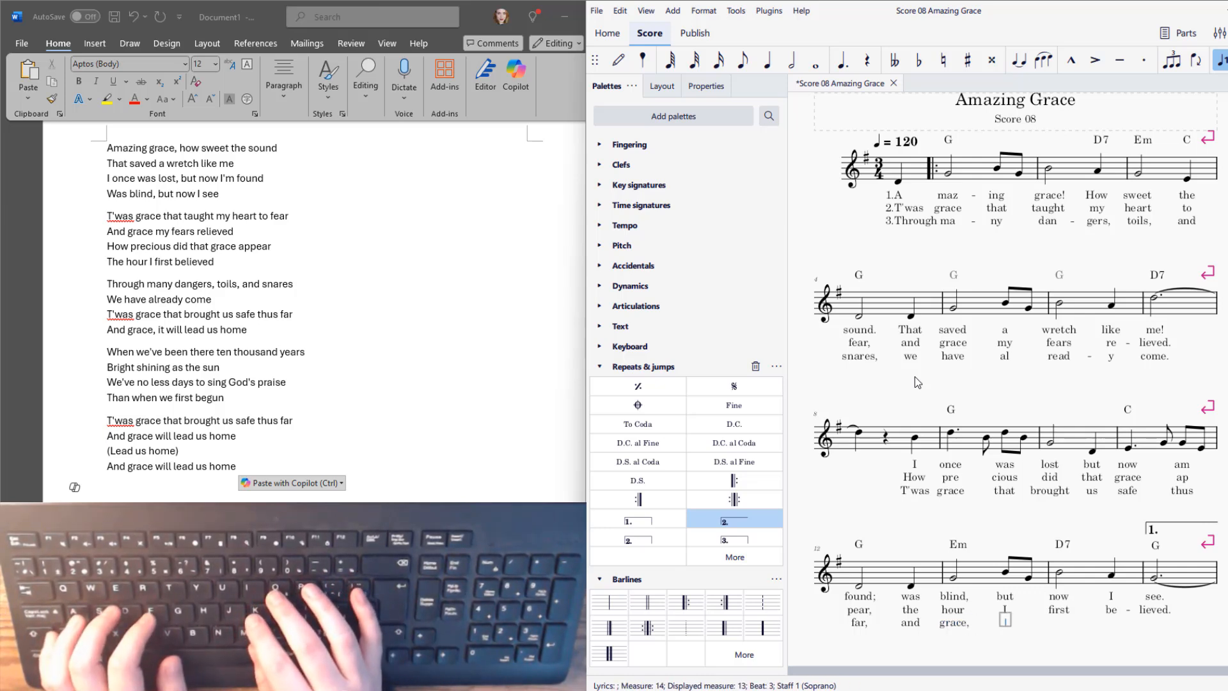
Complete the fourth system's third-verse line with "it will lead us home.", placing "home." beneath "lieved.", and finish lyric entry.
type("it")
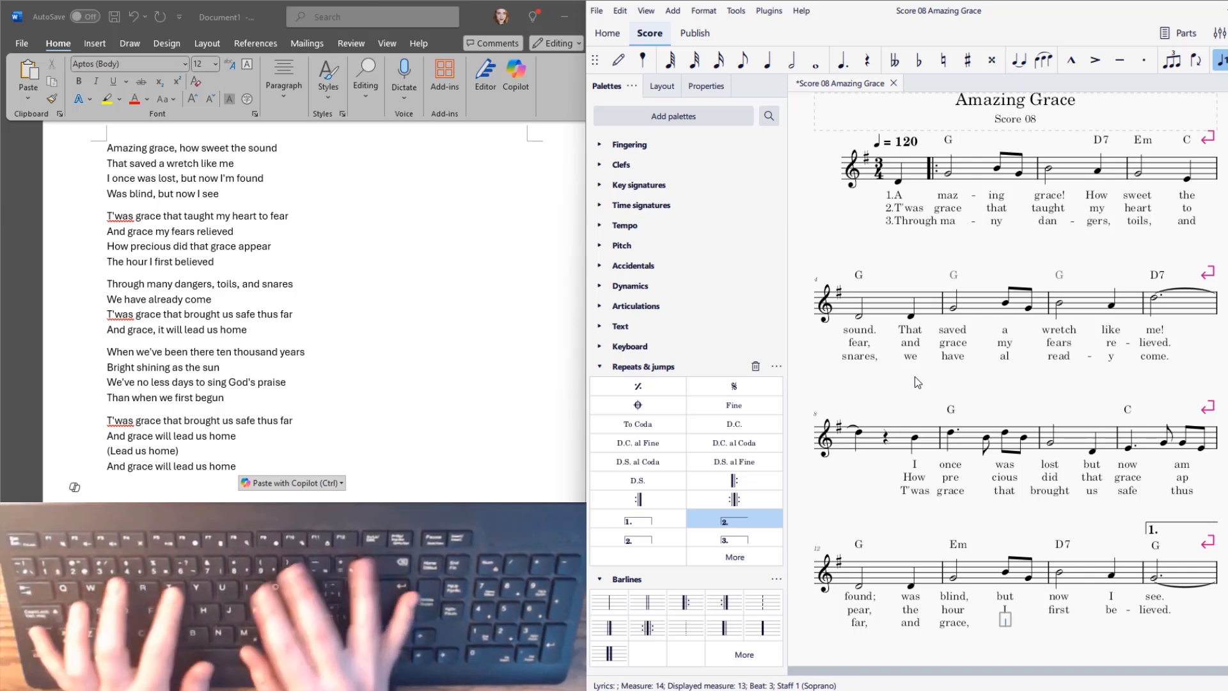
key("space")
type("will")
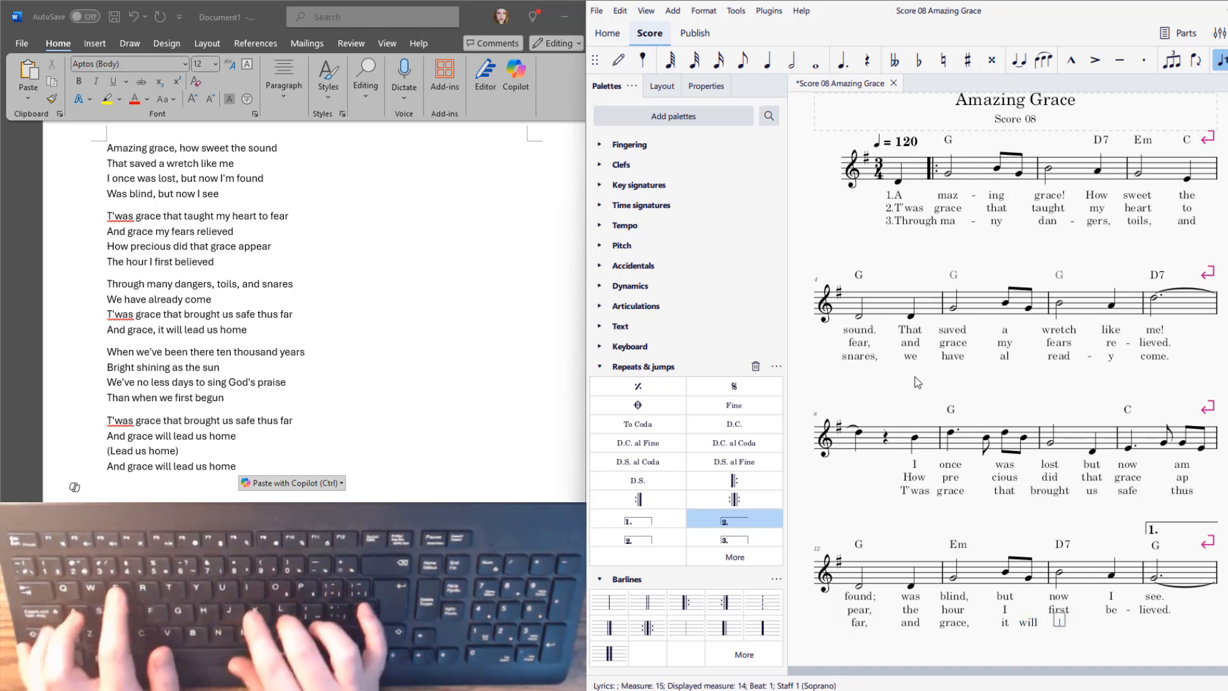
key("space")
type("lead")
key("space")
type("us")
key("space")
type("home.")
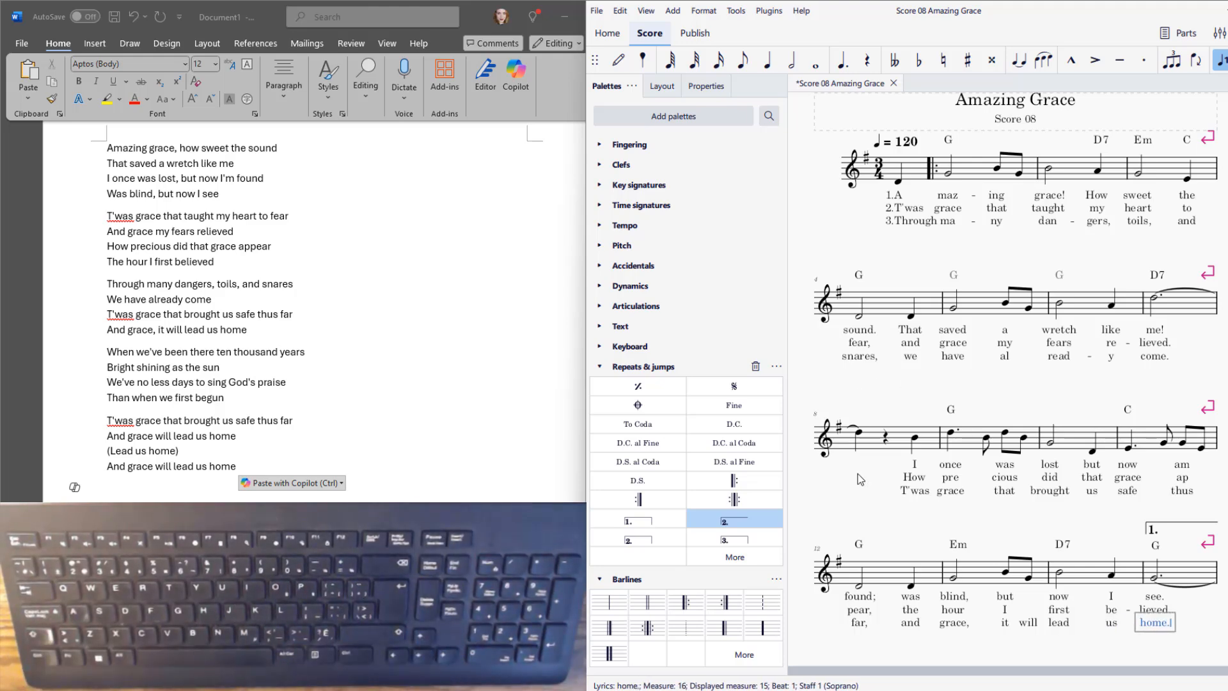
key("Escape")
key("Escape")
Reduce the score's staff space to 0.094 in in the page settings so the music is scaled smaller.
scroll(868, 373, "down", 2)
left_click_drag(868, 373, 694, 479)
left_click(702, 12)
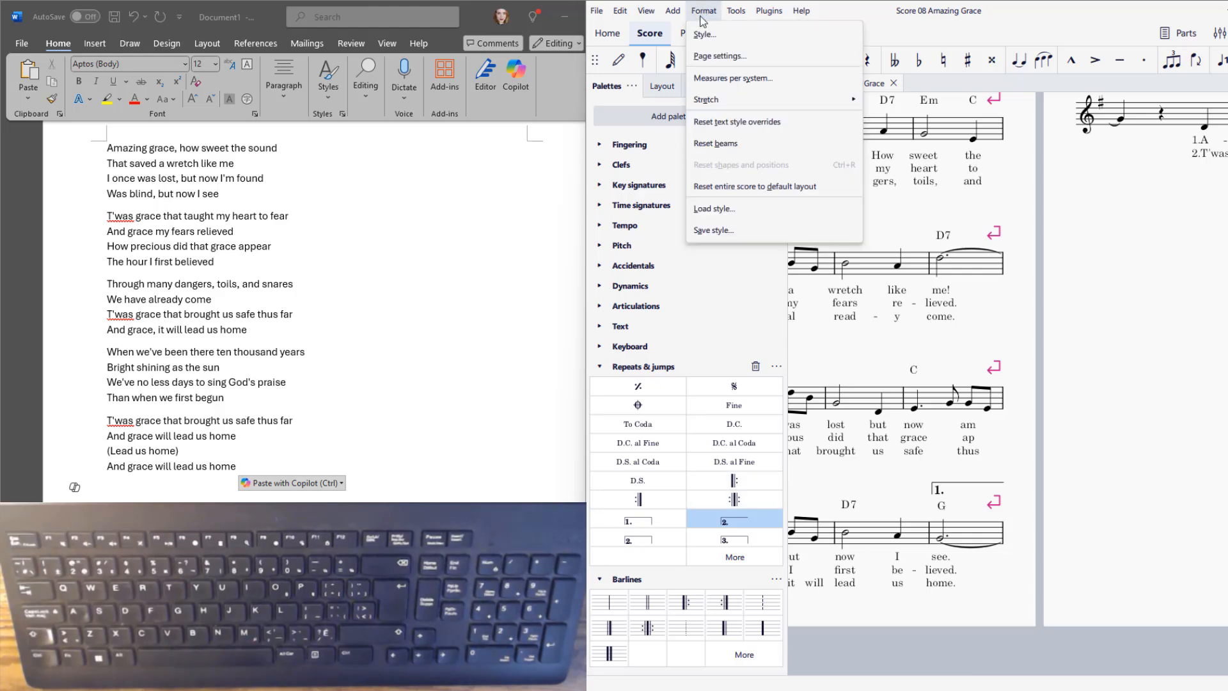
left_click(721, 57)
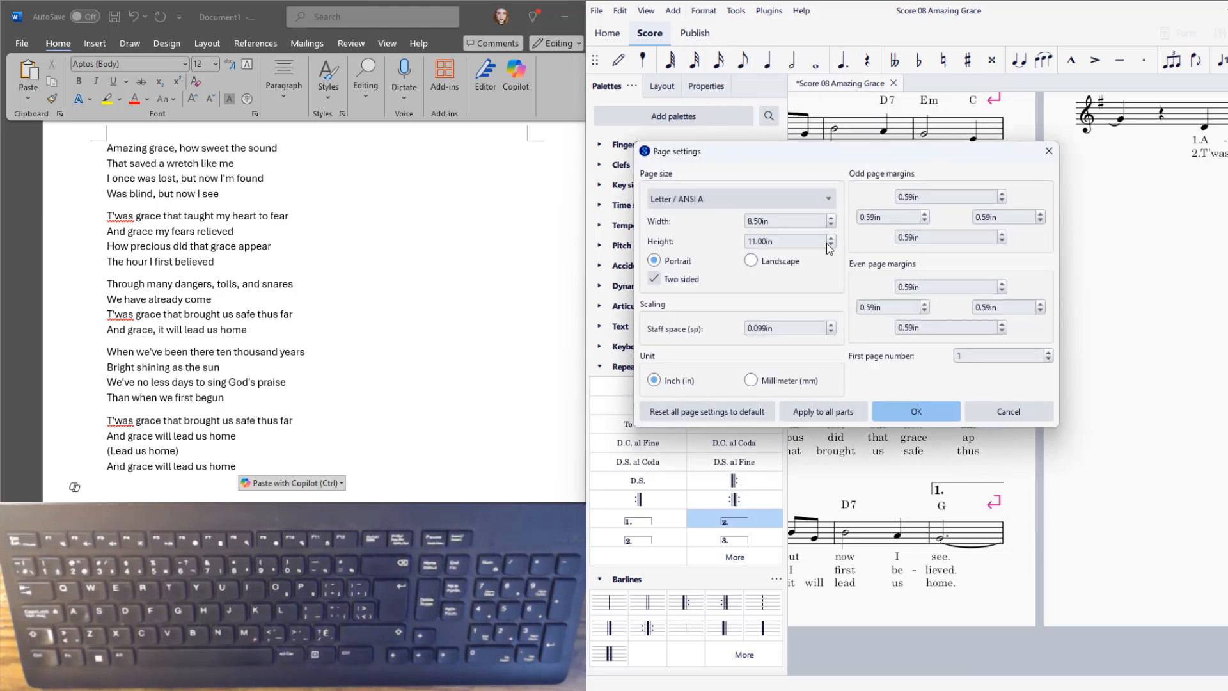
left_click(832, 332)
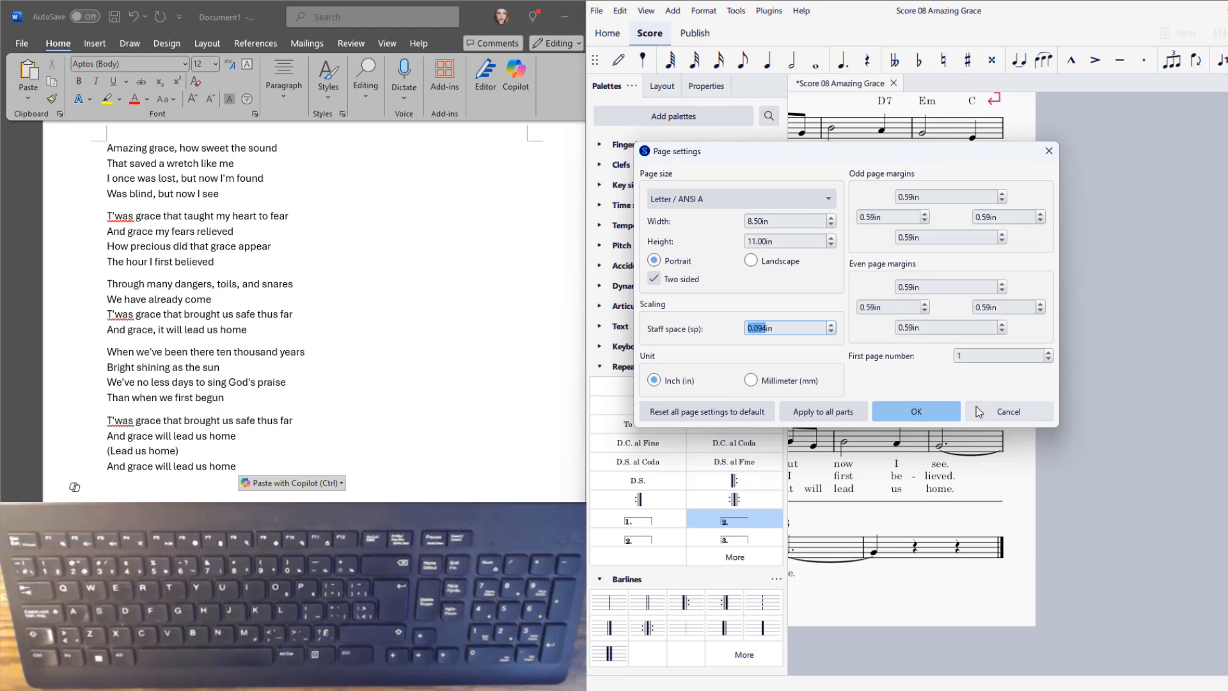
left_click(938, 411)
Cut the third-verse lyric "home." from beneath the first ending's dotted half note.
left_click_drag(868, 602, 1079, 539)
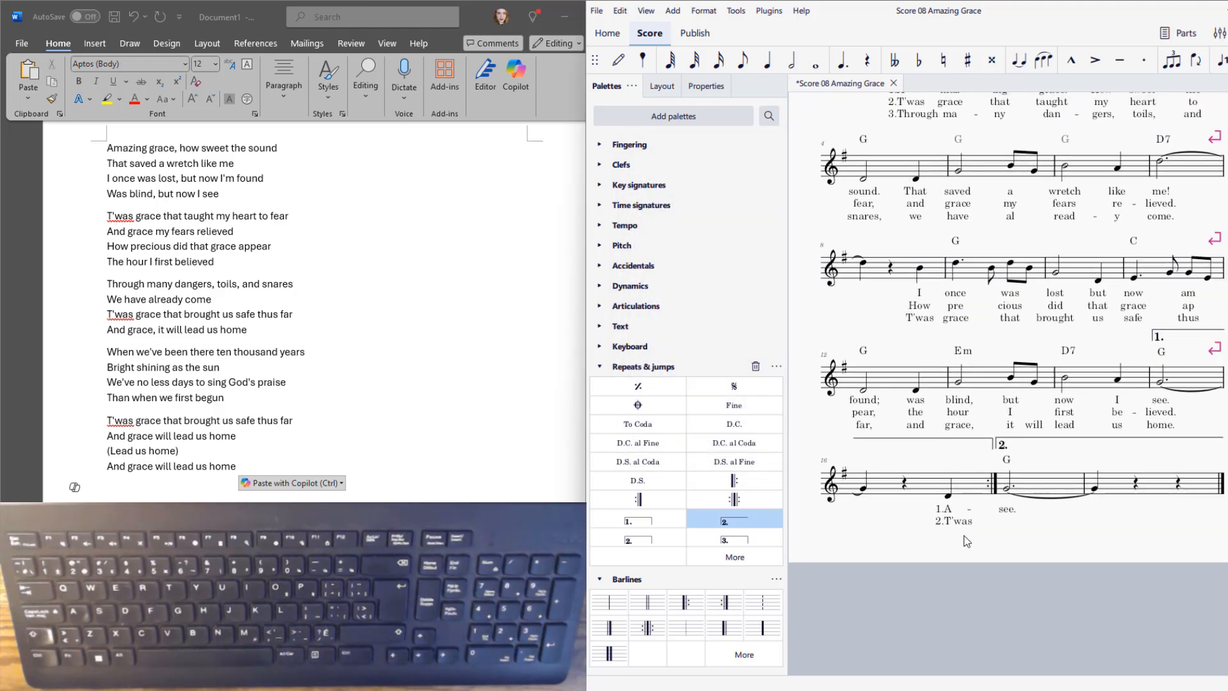
left_click(1160, 425)
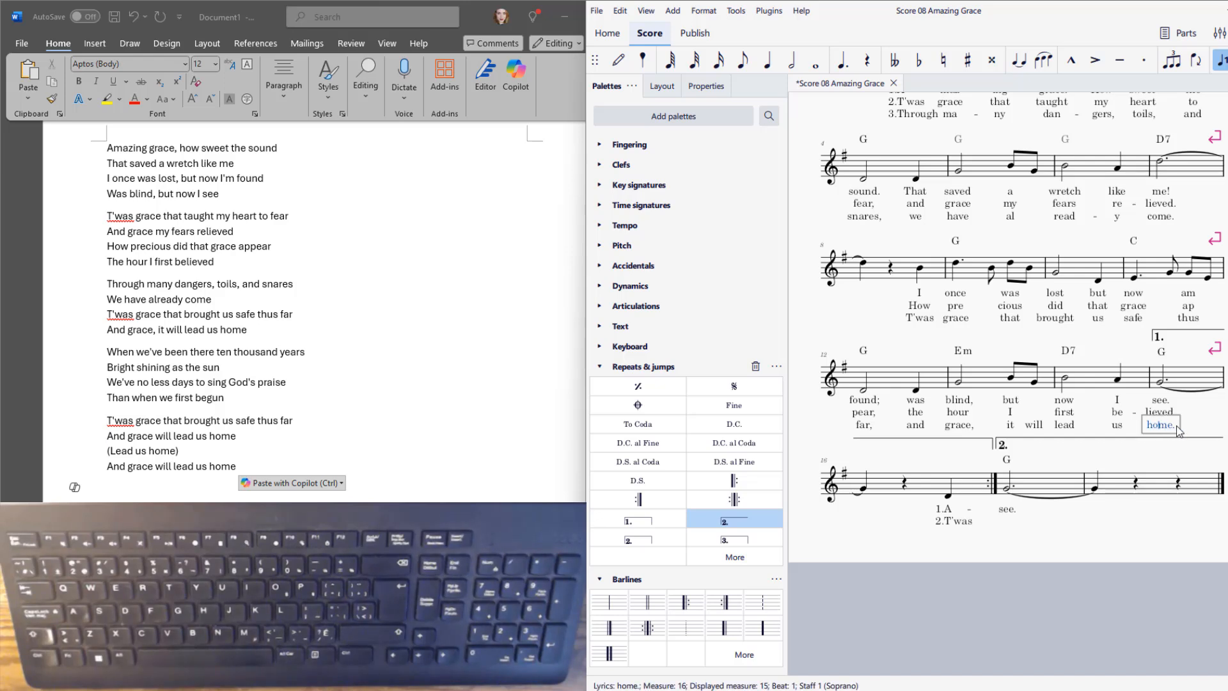
key("Escape")
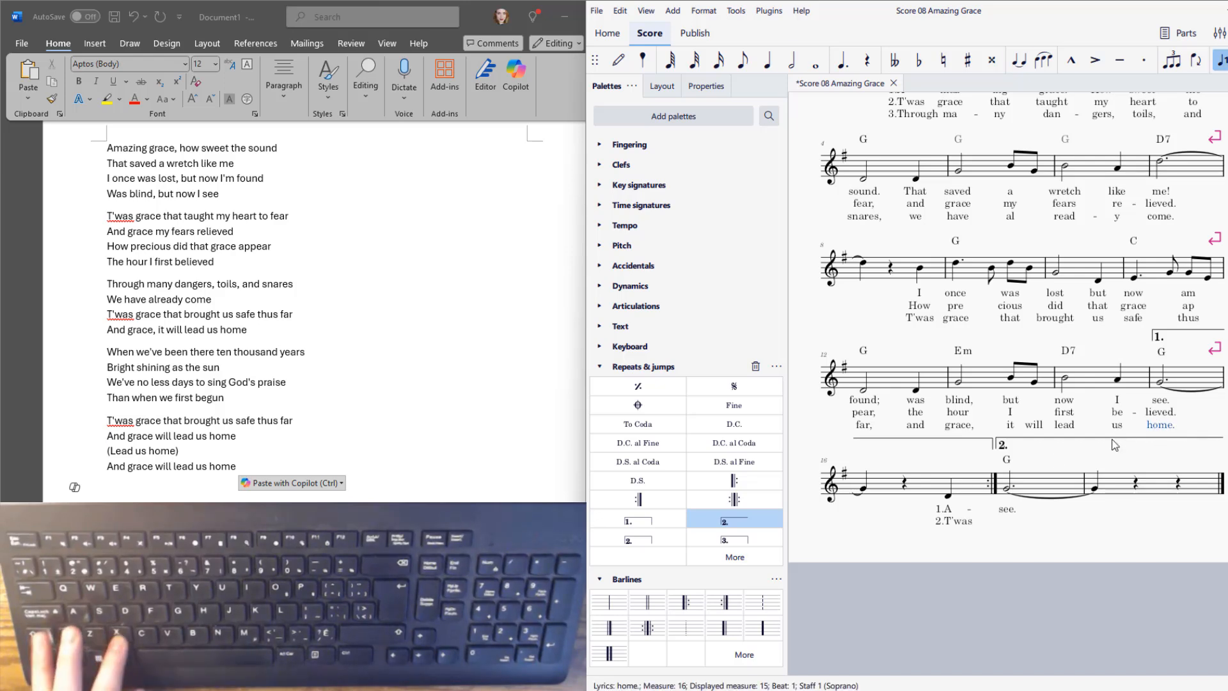
key("ctrl+x")
Add the lyric "see." beneath the tied quarter note that starts the last system.
left_click(1011, 510)
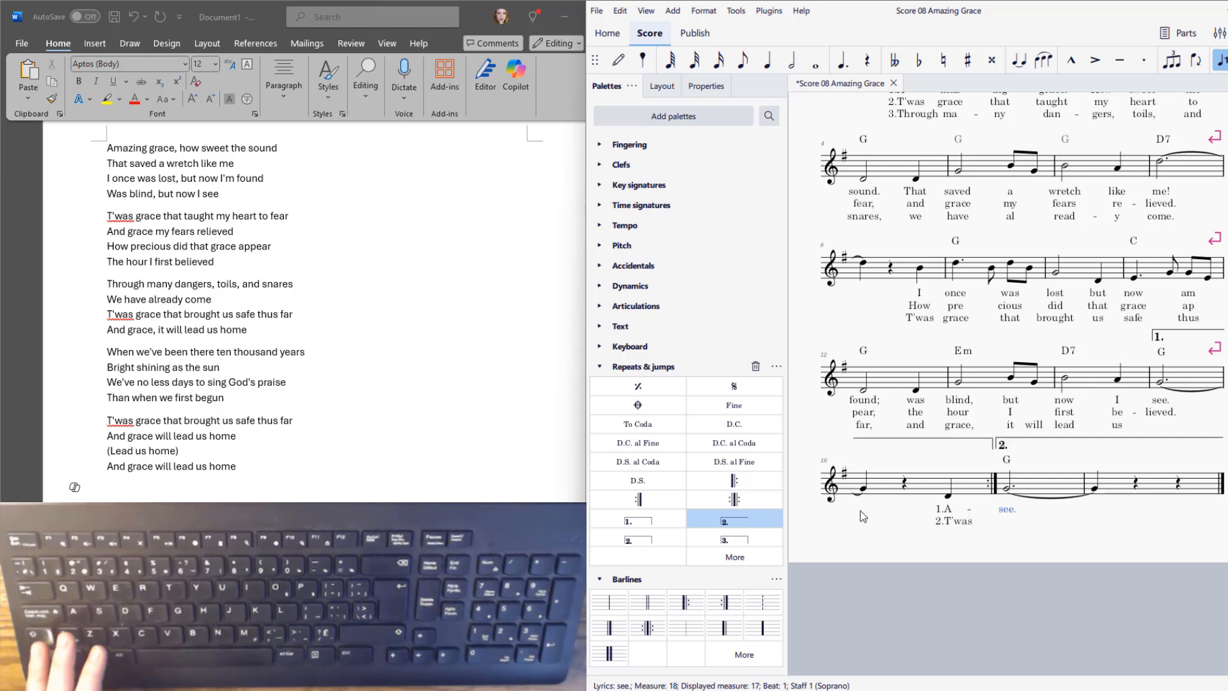
left_click(863, 492)
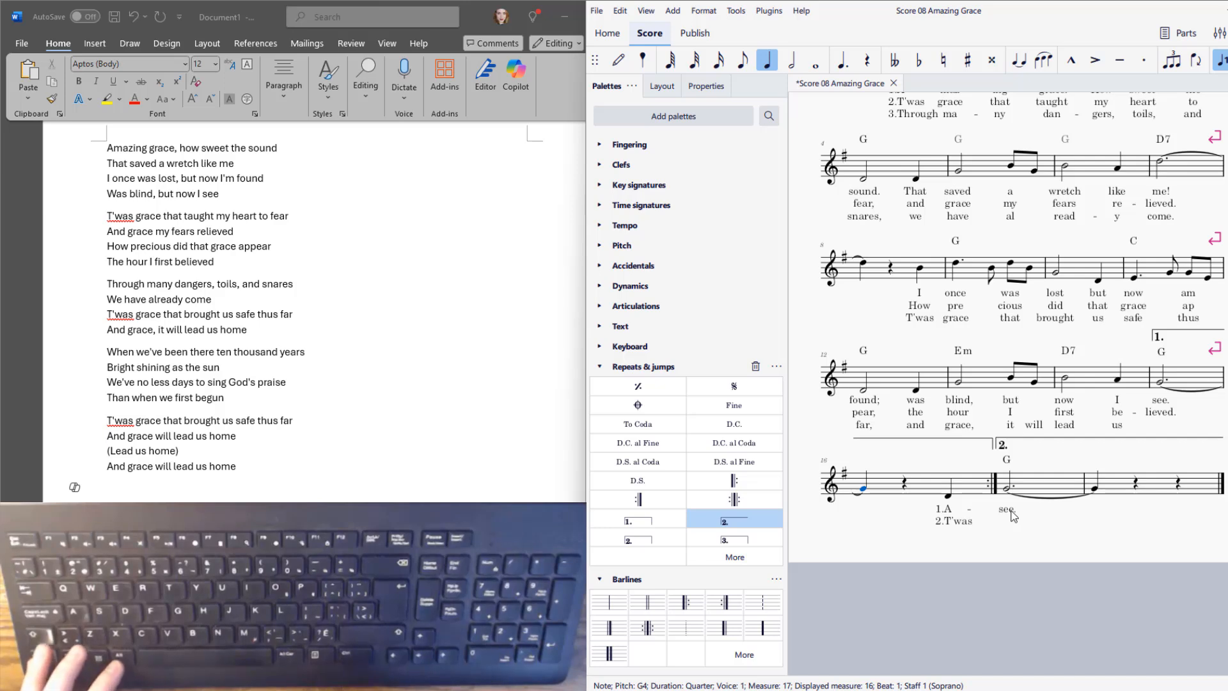
key("ctrl+l")
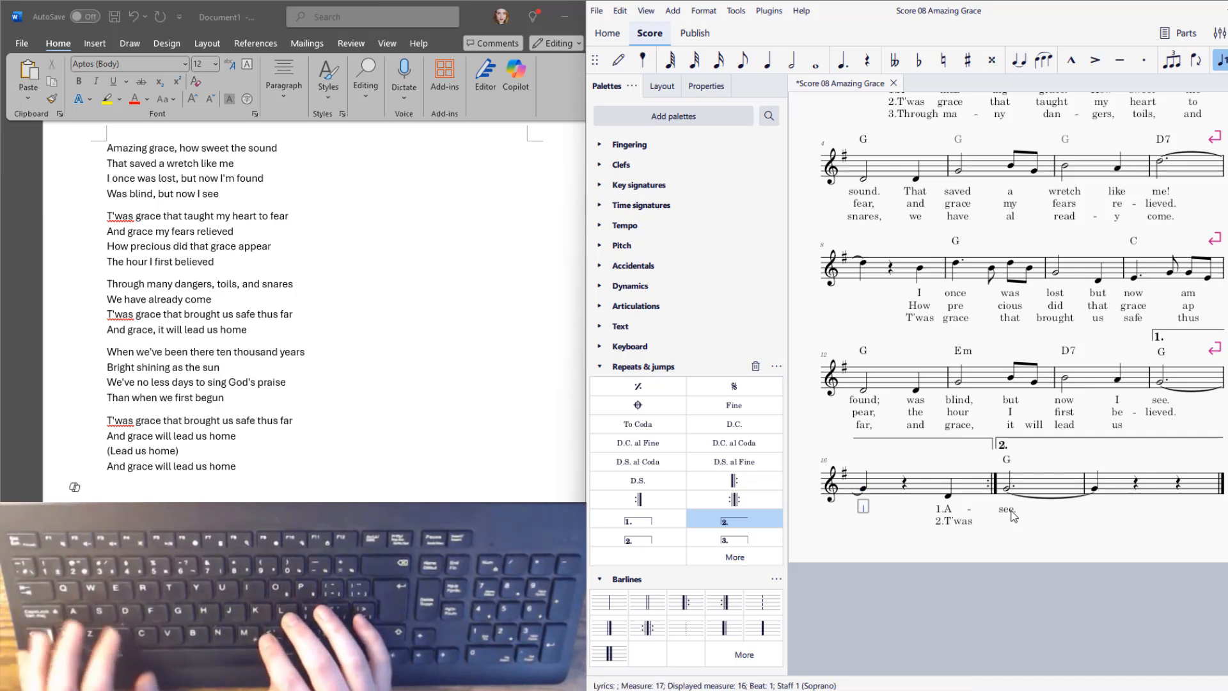
type("see.")
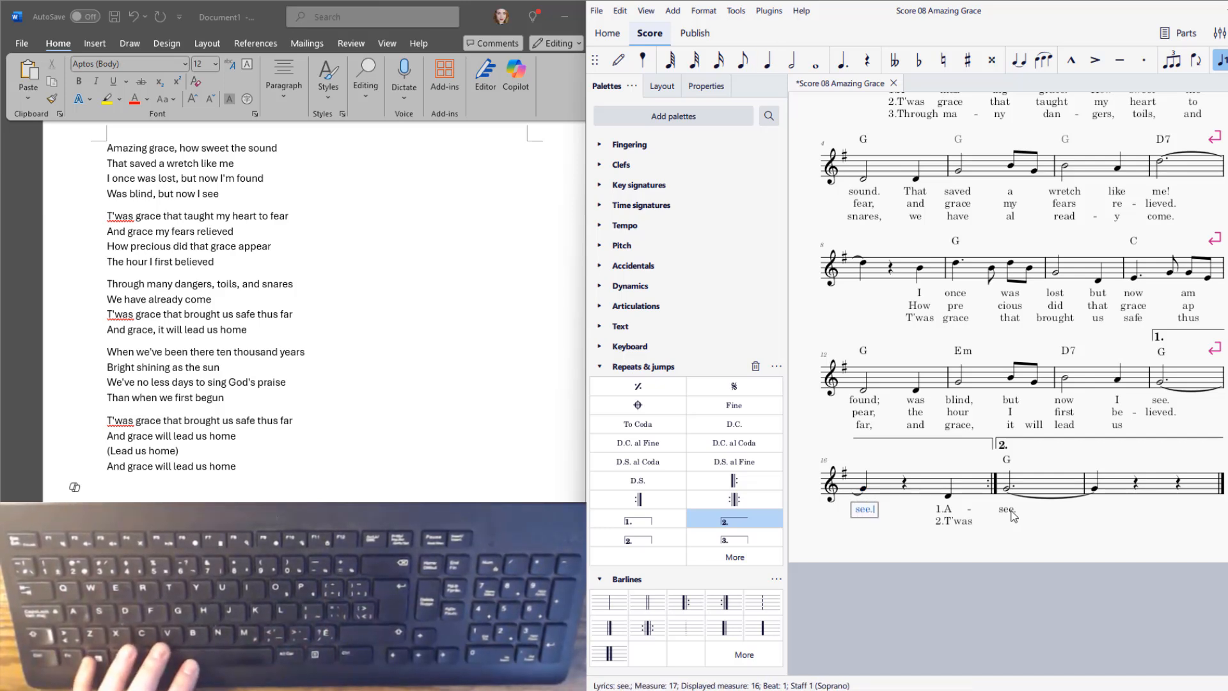
Replace the lyric "see." beneath the second ending's first note with "home.".
left_click(1012, 515)
double_click(1012, 515)
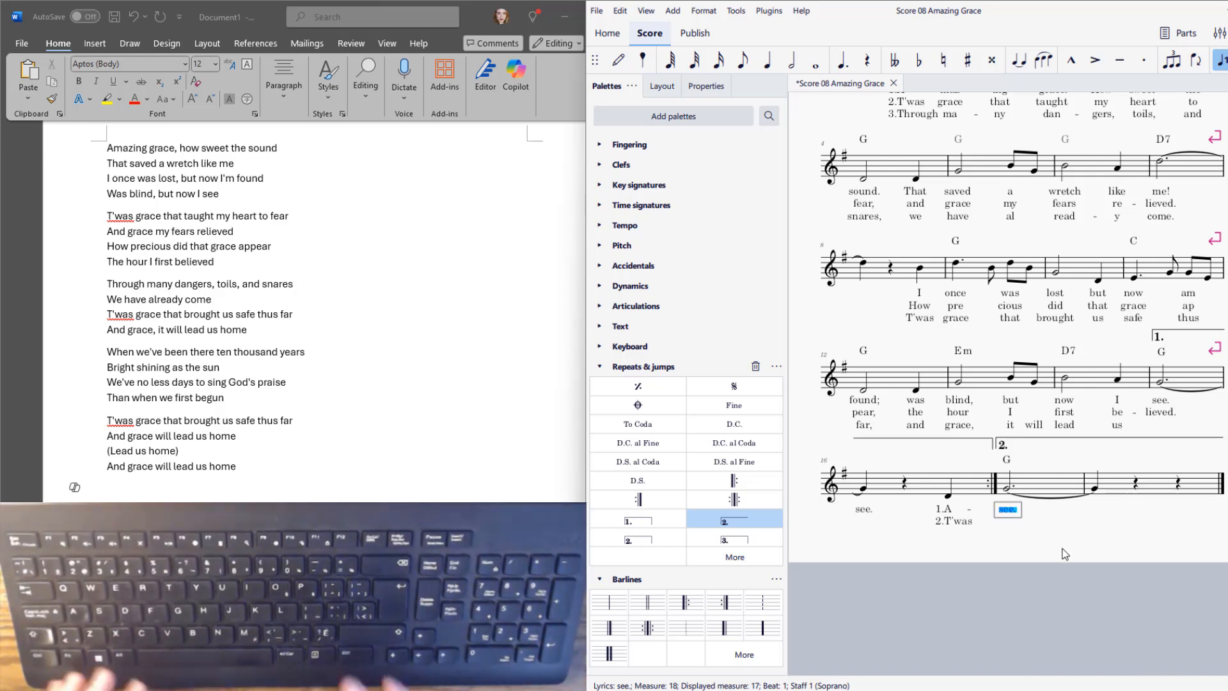
type("home.")
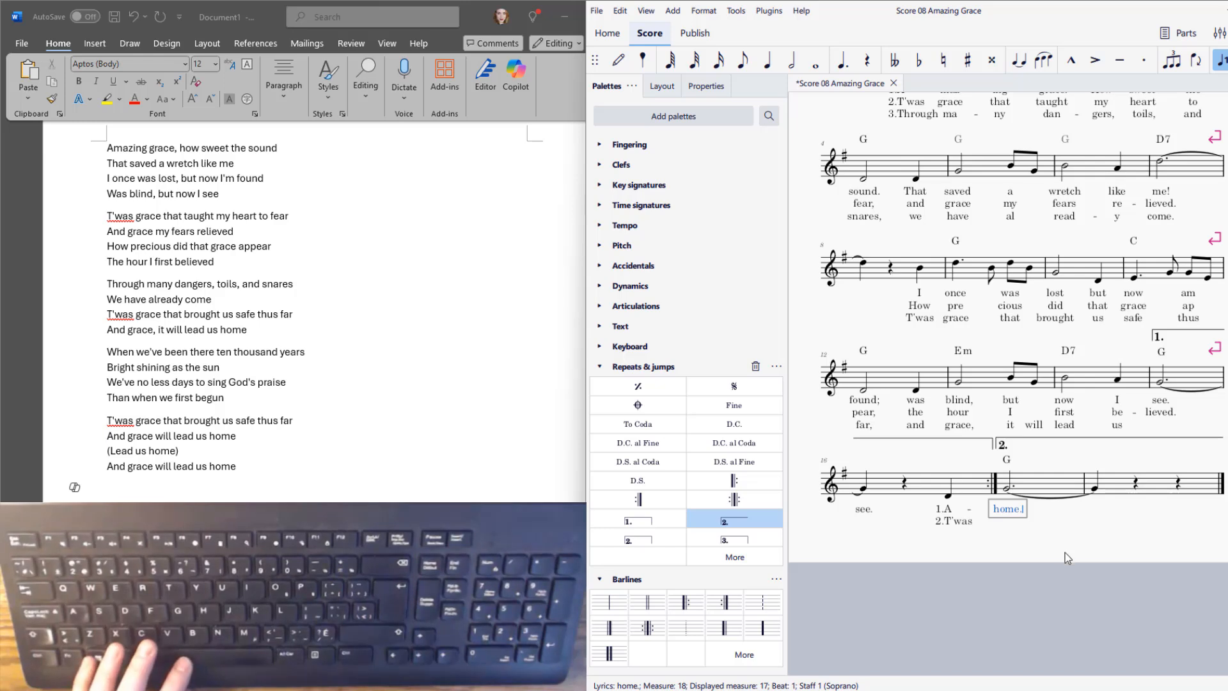
key("Escape")
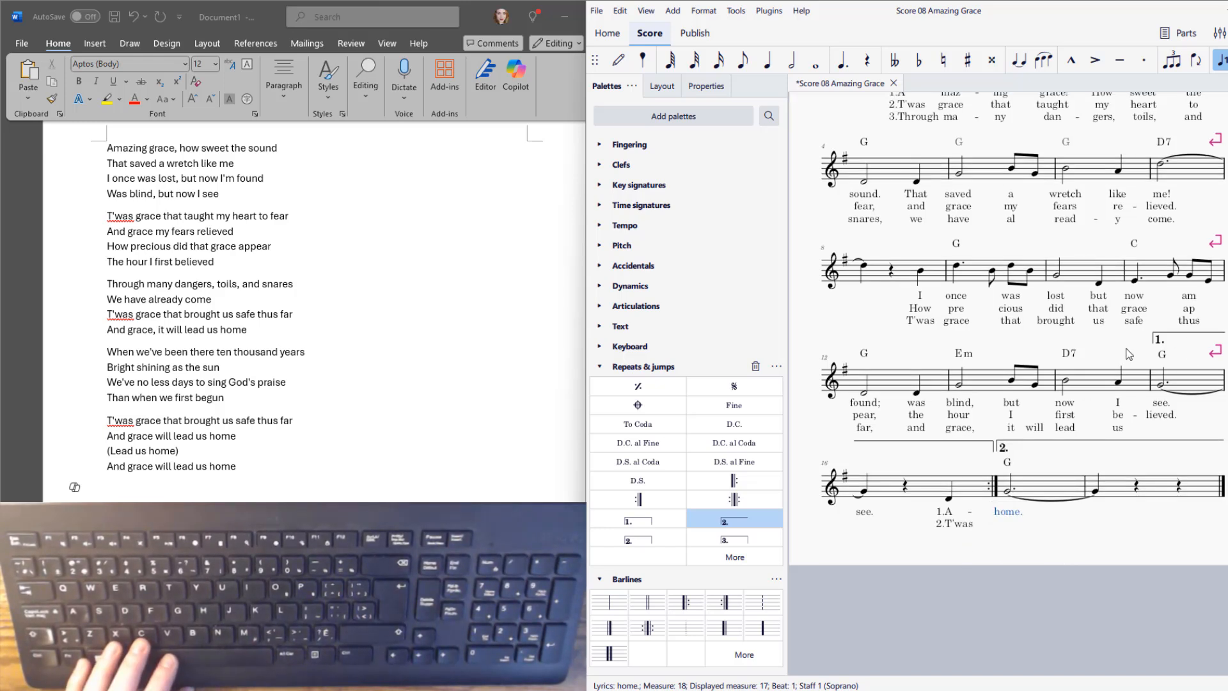
Show the properties of the first-ending volta, then deselect it.
left_click(1161, 343)
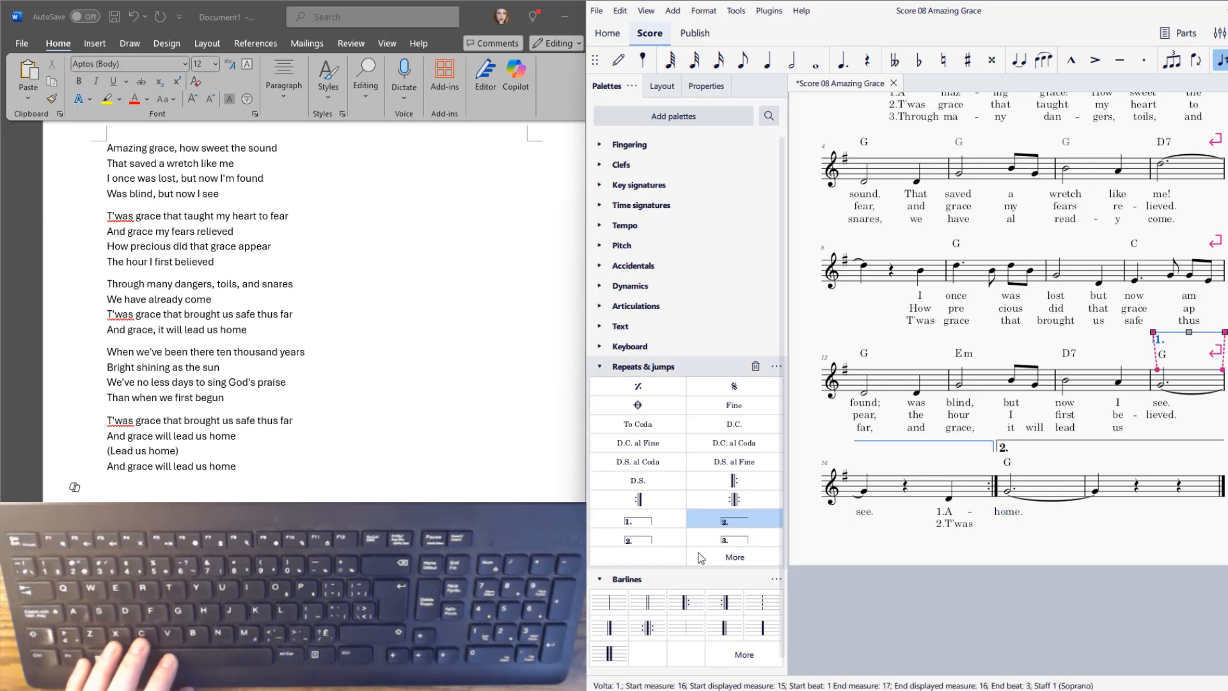
right_click(1168, 342)
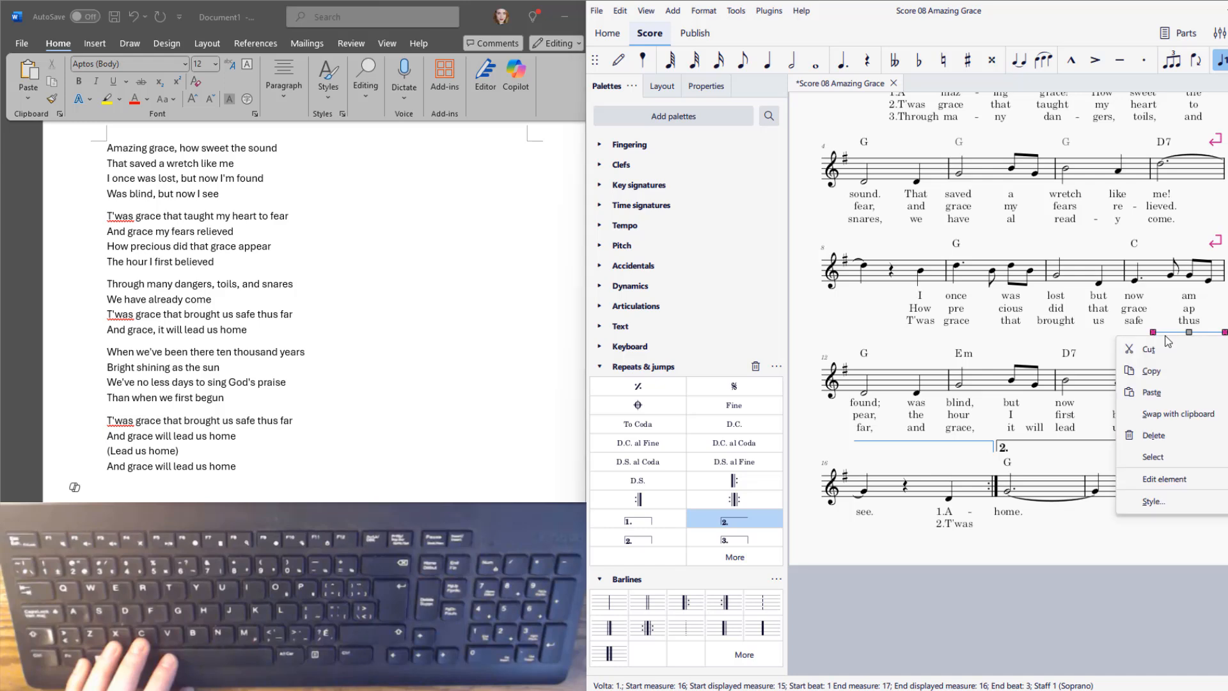
left_click(700, 94)
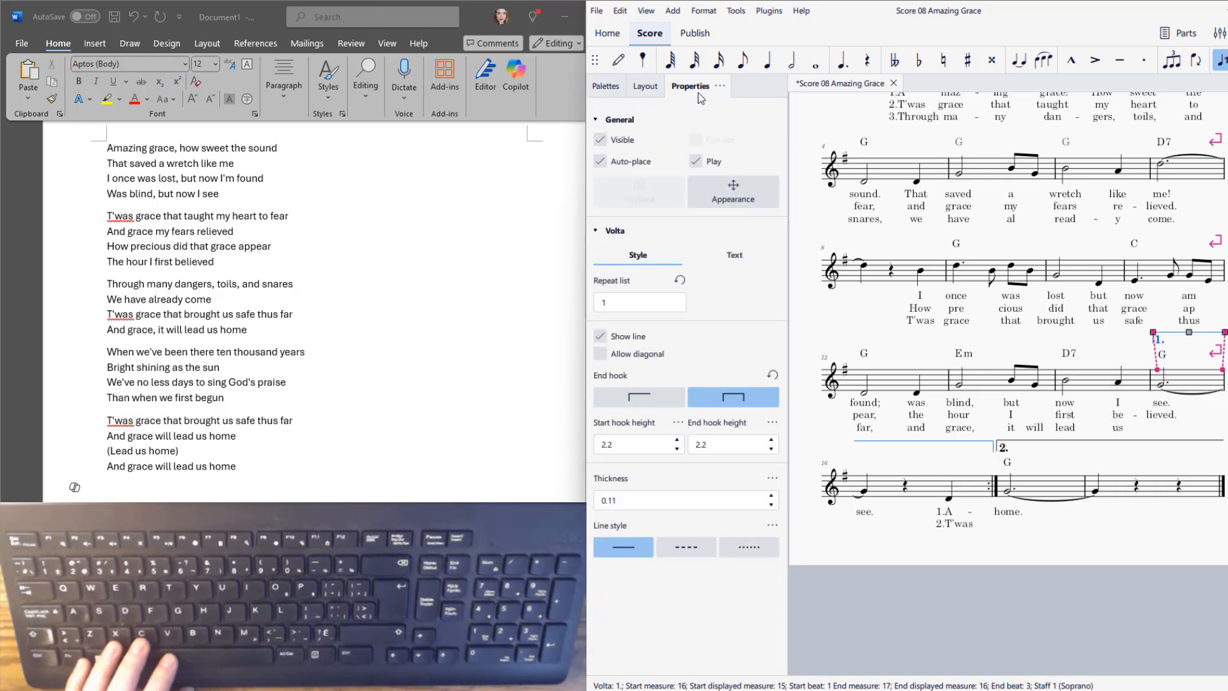
key("Escape")
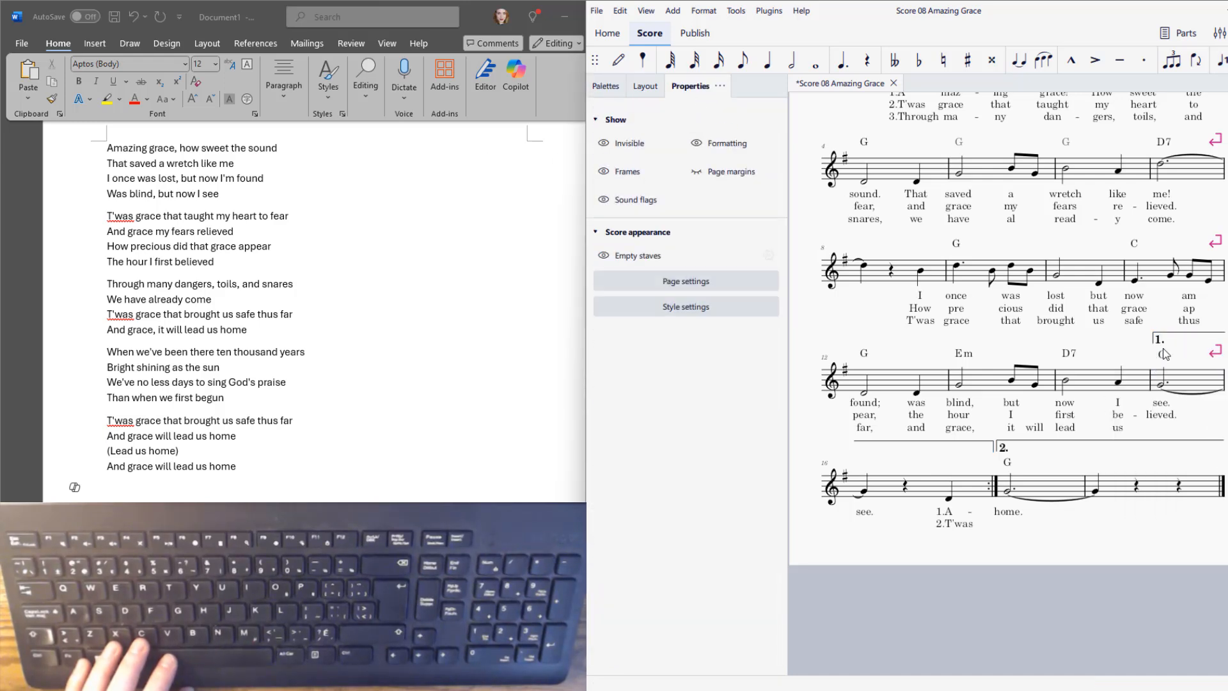
Add the staff text "2." above the dotted half note in the first ending.
left_click(1161, 384)
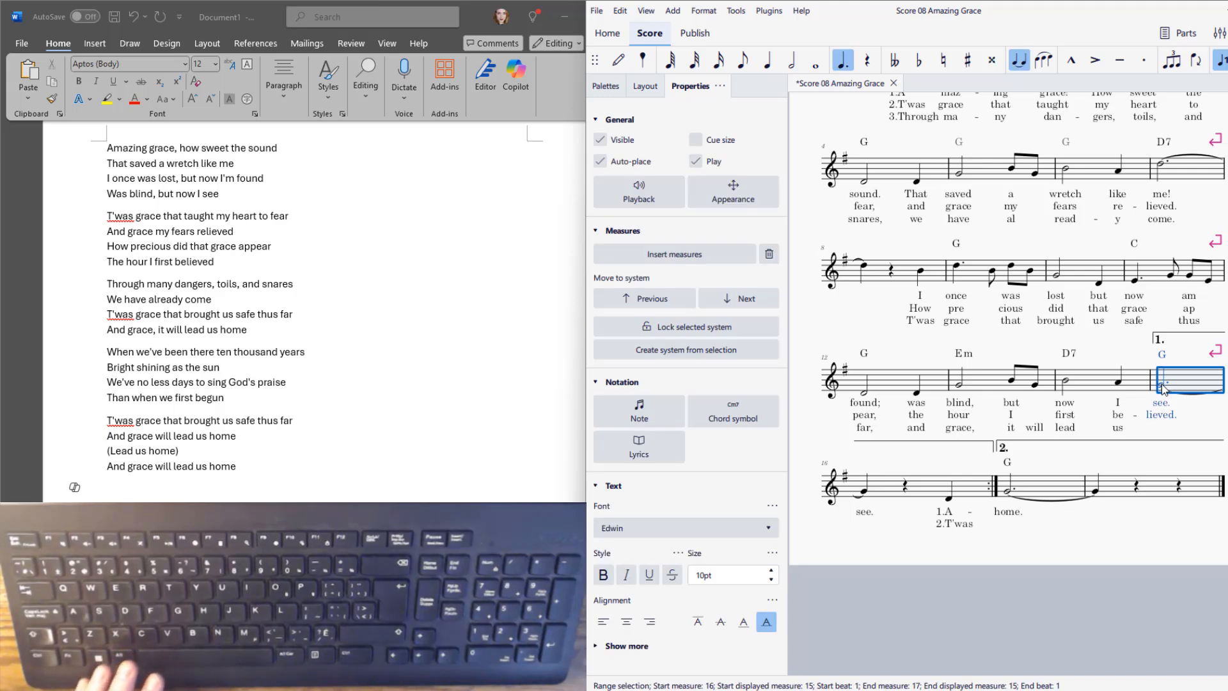
key("Escape")
left_click(1161, 388)
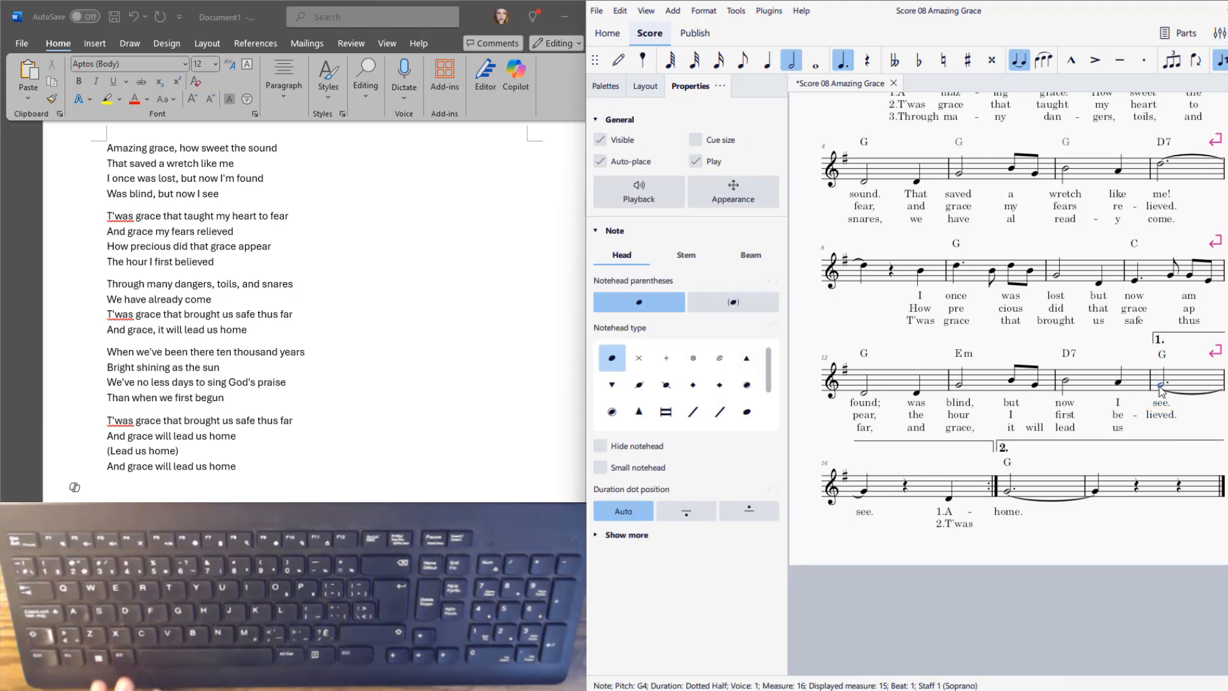
key("ctrl+t")
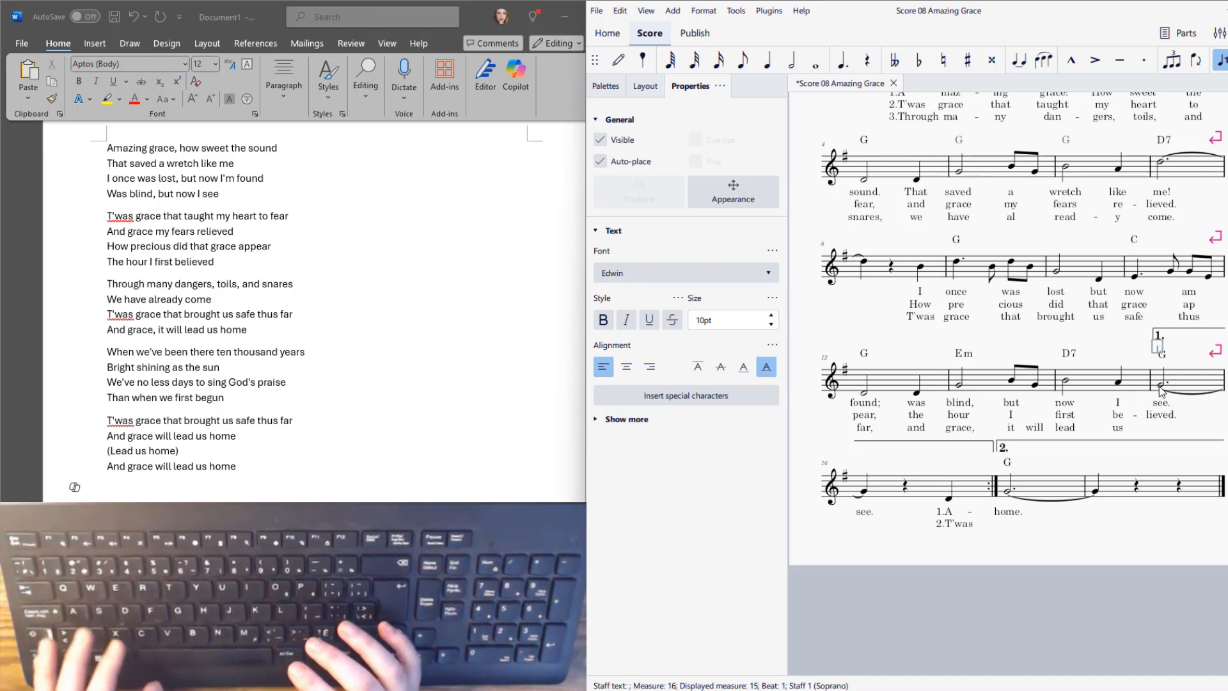
type("2.")
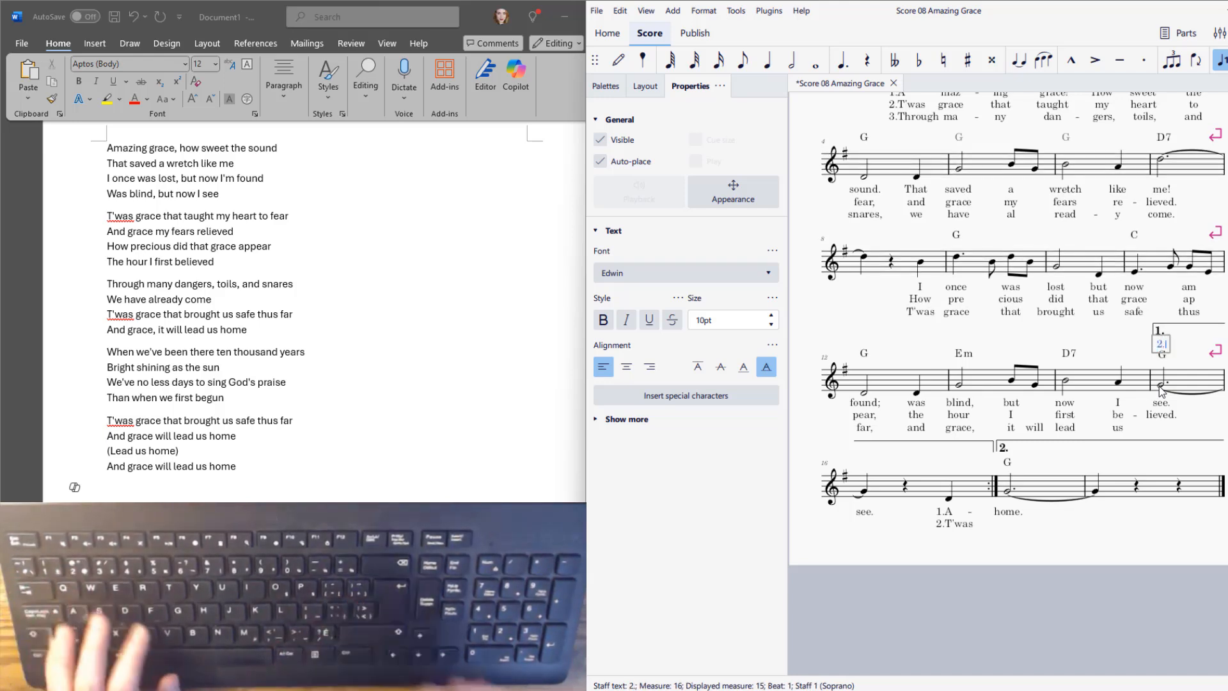
key("Escape")
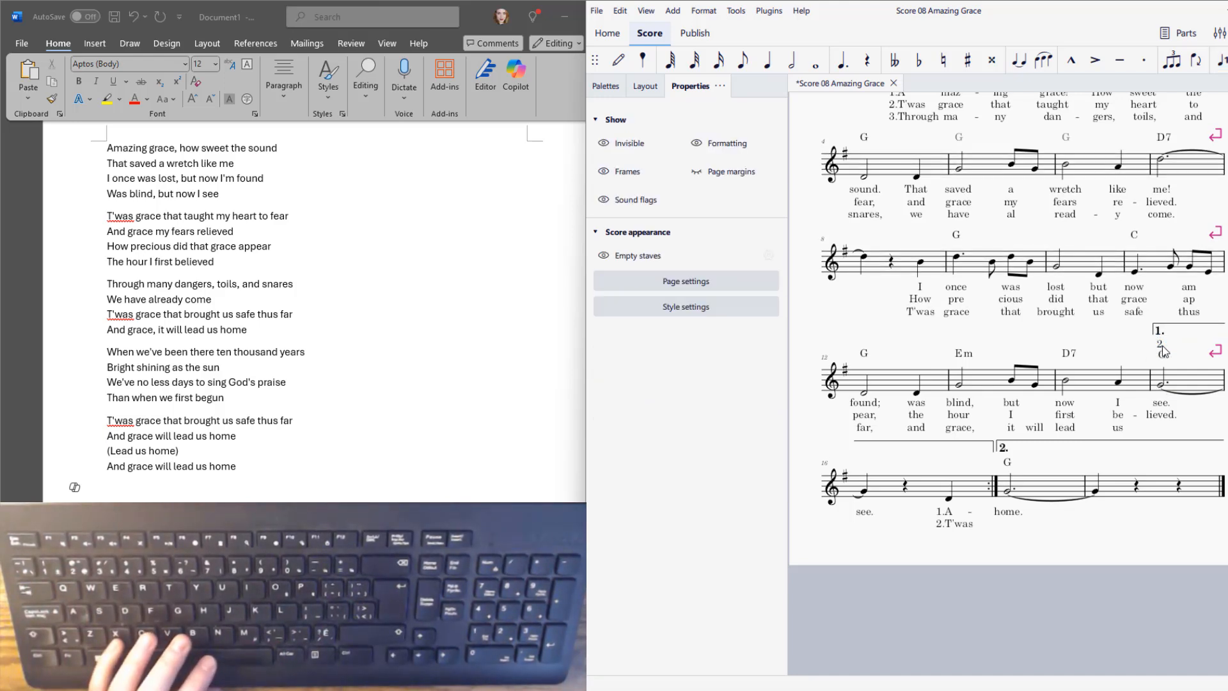
Move the "2." staff text beside the "1." inside the first-ending bracket.
left_click(1162, 346)
left_click(1152, 341)
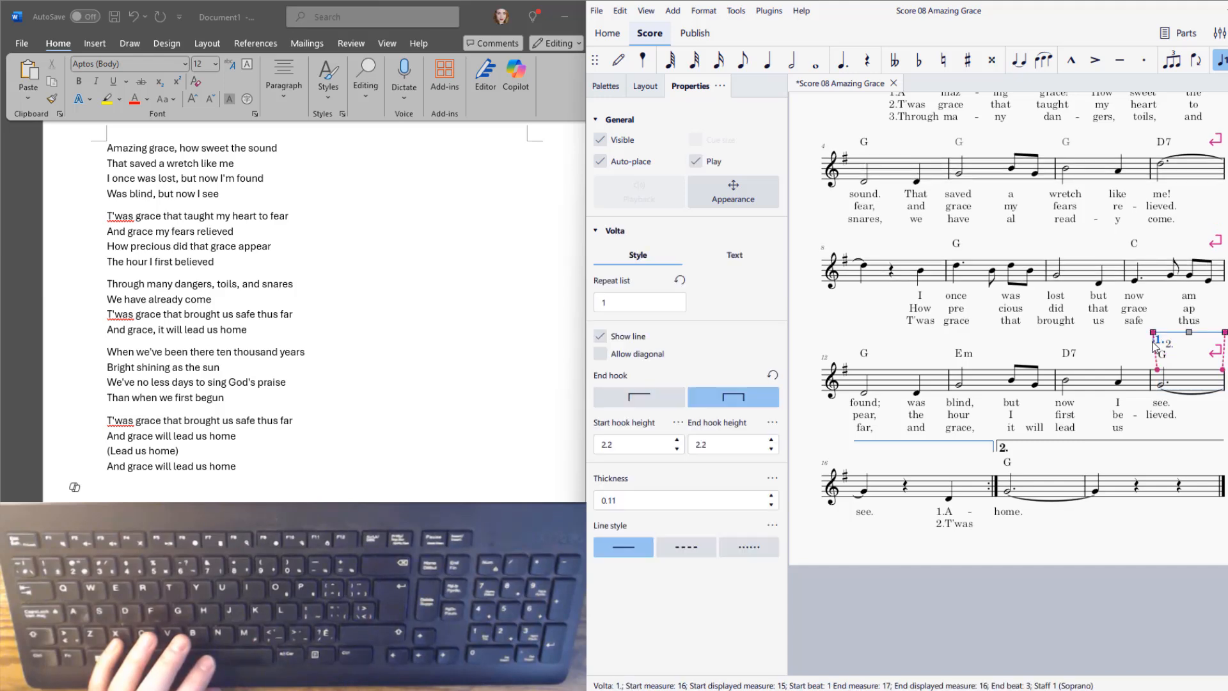
left_click_drag(1168, 346, 1170, 341)
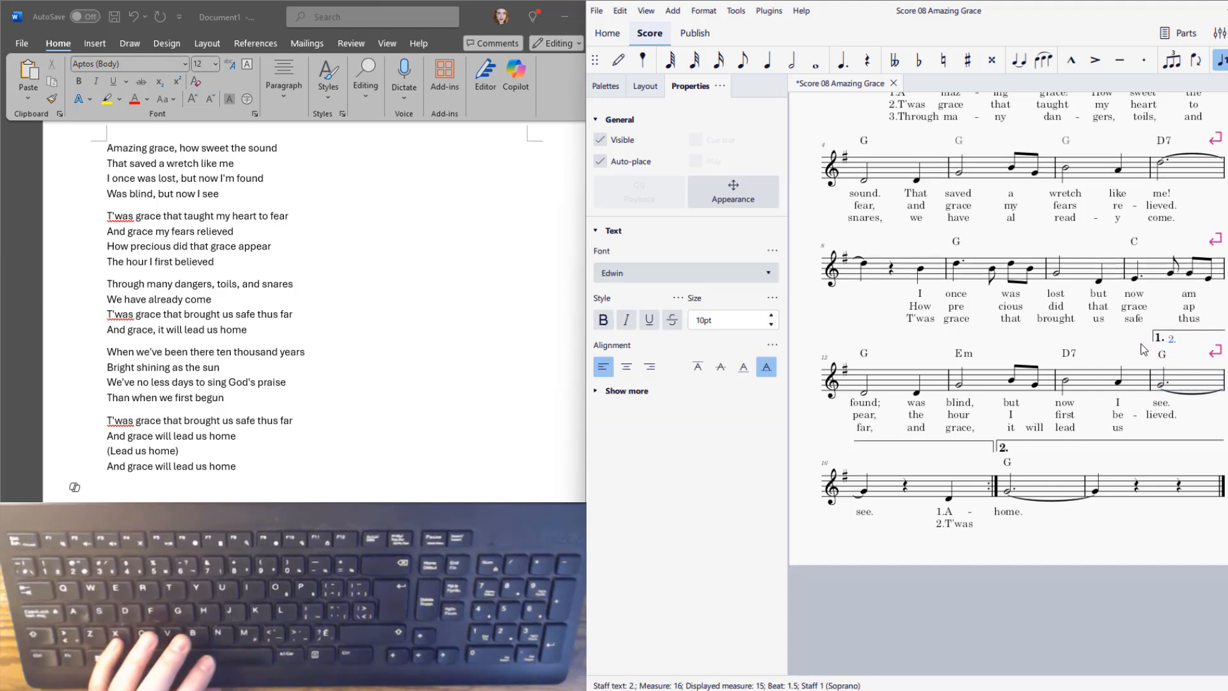
left_click(1143, 349)
left_click(1159, 344)
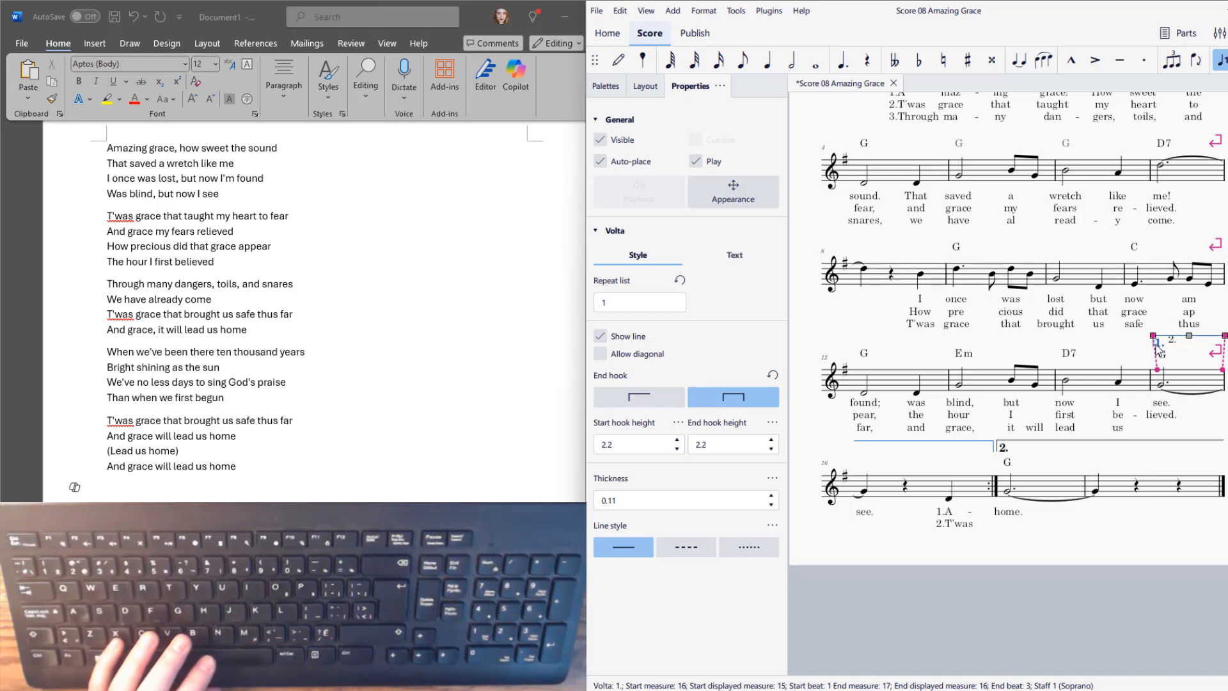
left_click(1211, 348)
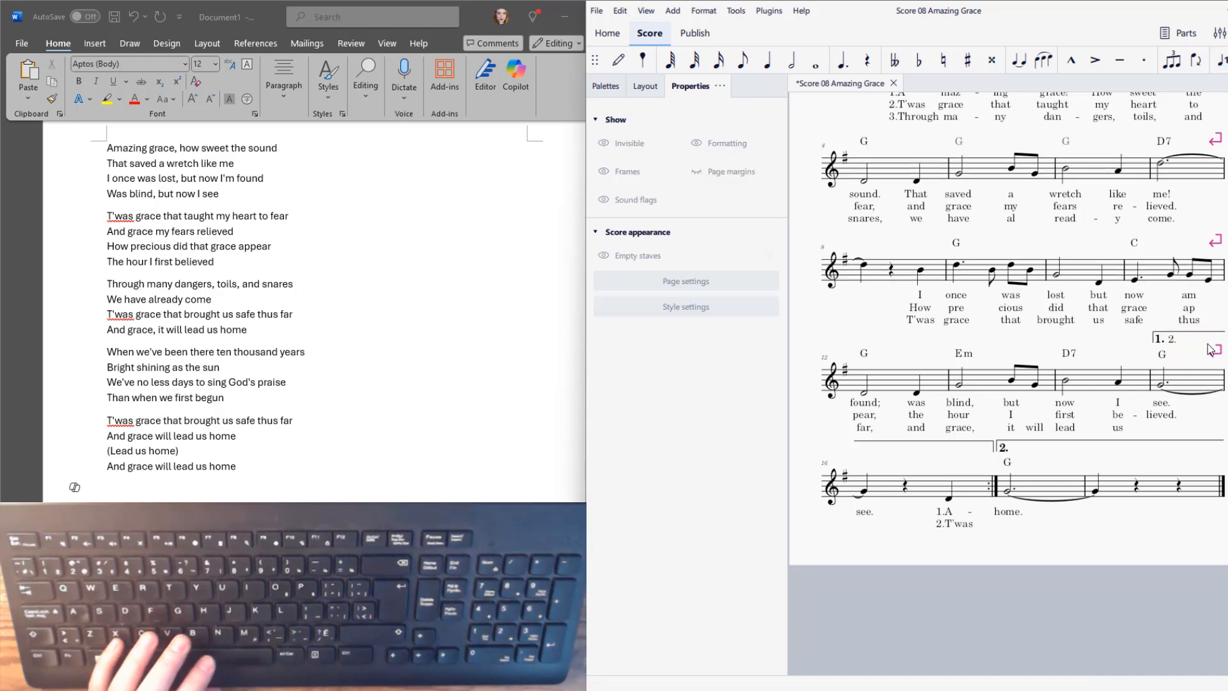
Make the "2." staff text in the first-ending bracket bold and set its size to 11 pt.
left_click(1173, 340)
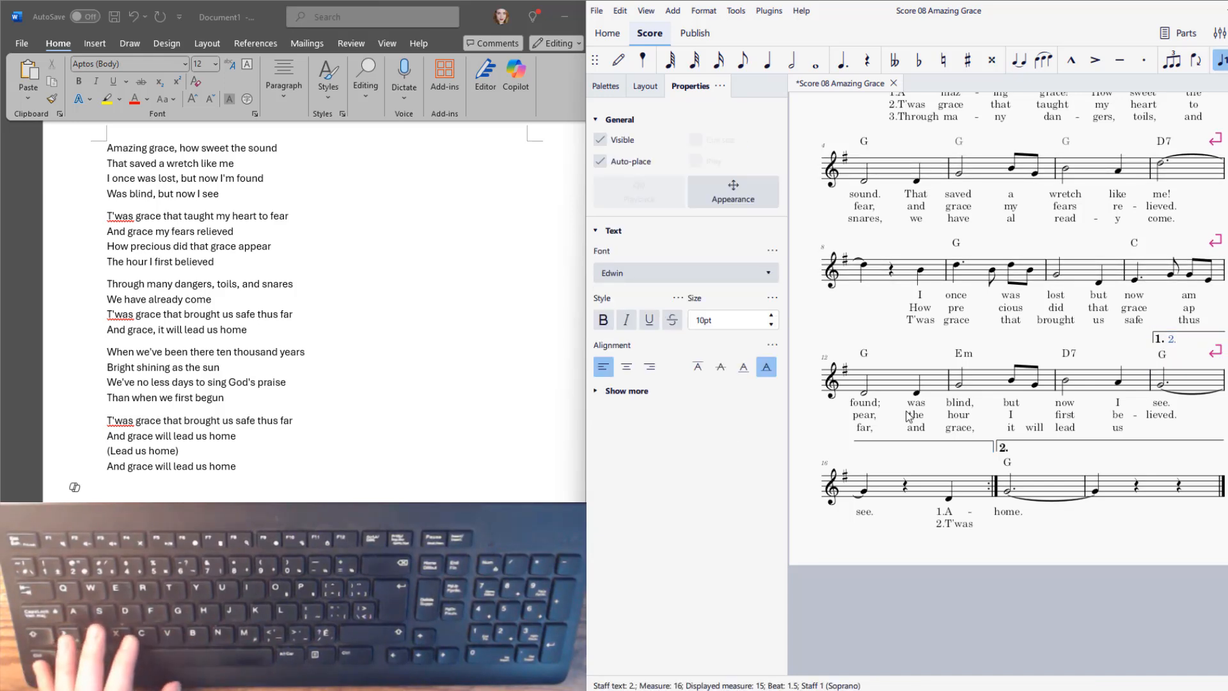
left_click(603, 319)
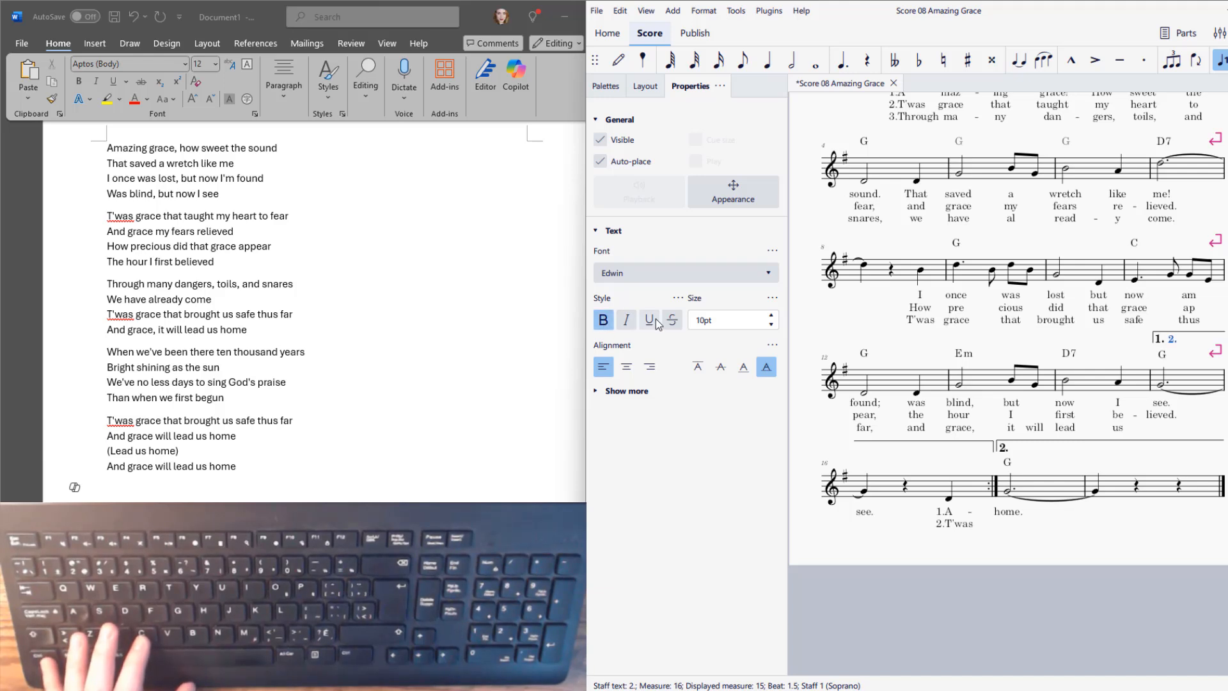
left_click(770, 315)
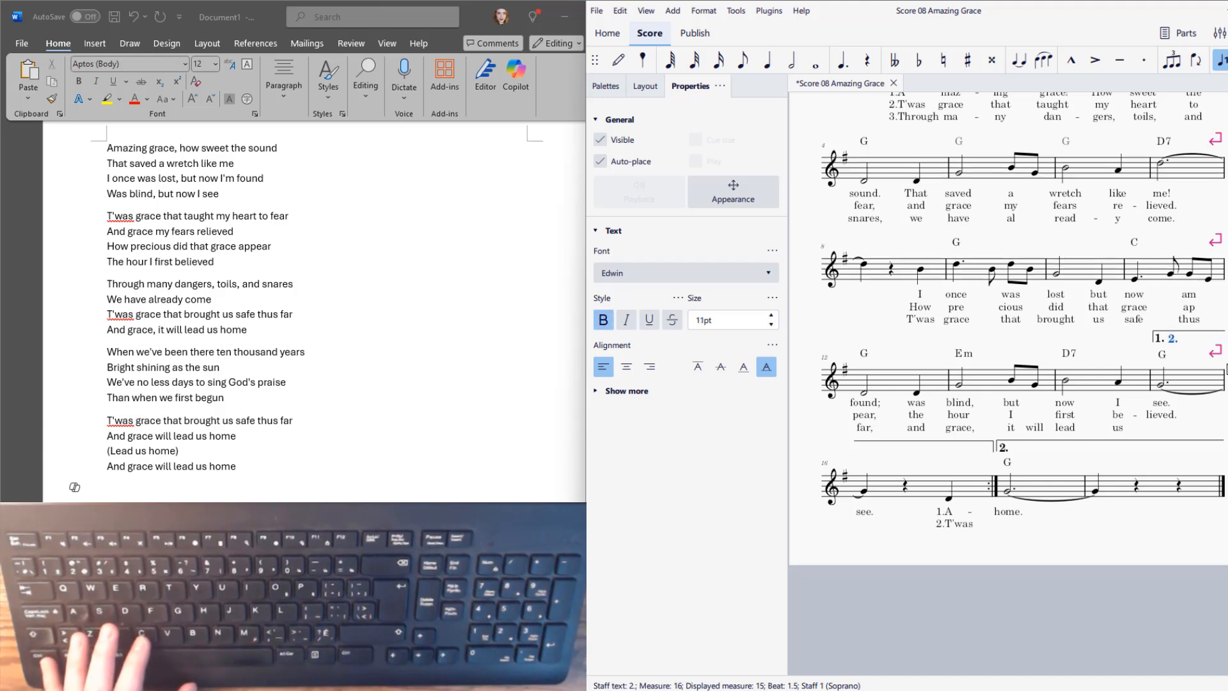
Replace the "2." volta over the final ending with a "3." volta and extend it to the end of the last measure.
key("Escape")
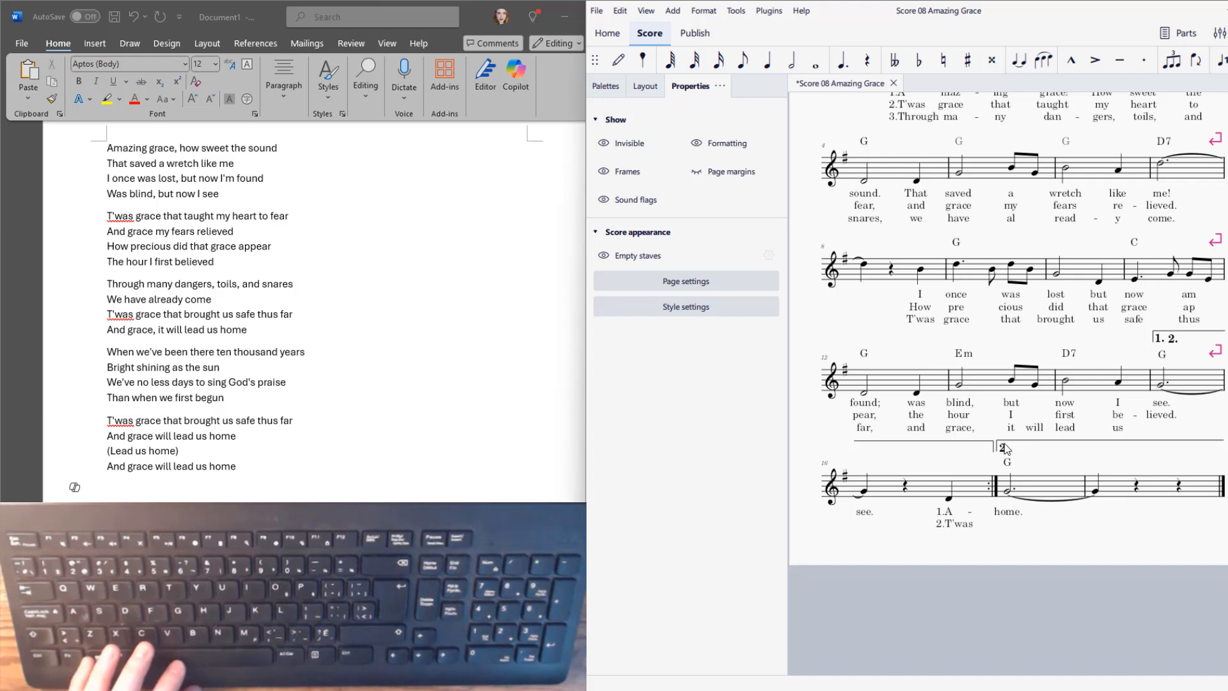
left_click(1004, 446)
left_click(608, 88)
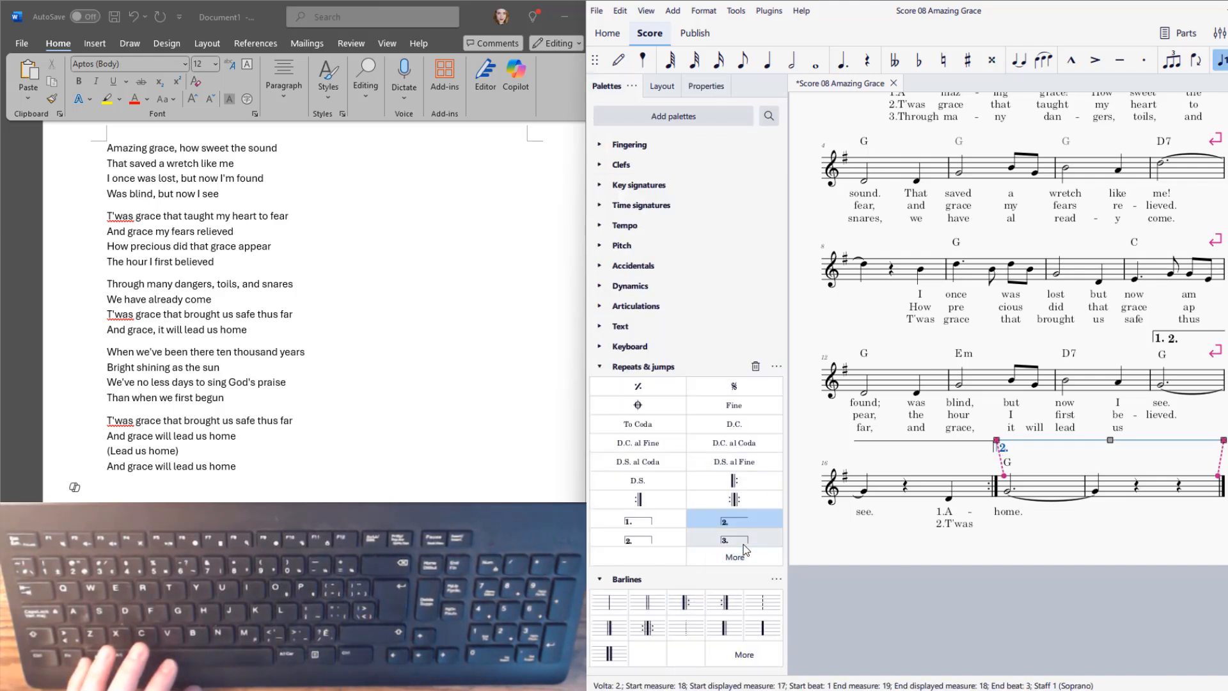
key("ctrl+z")
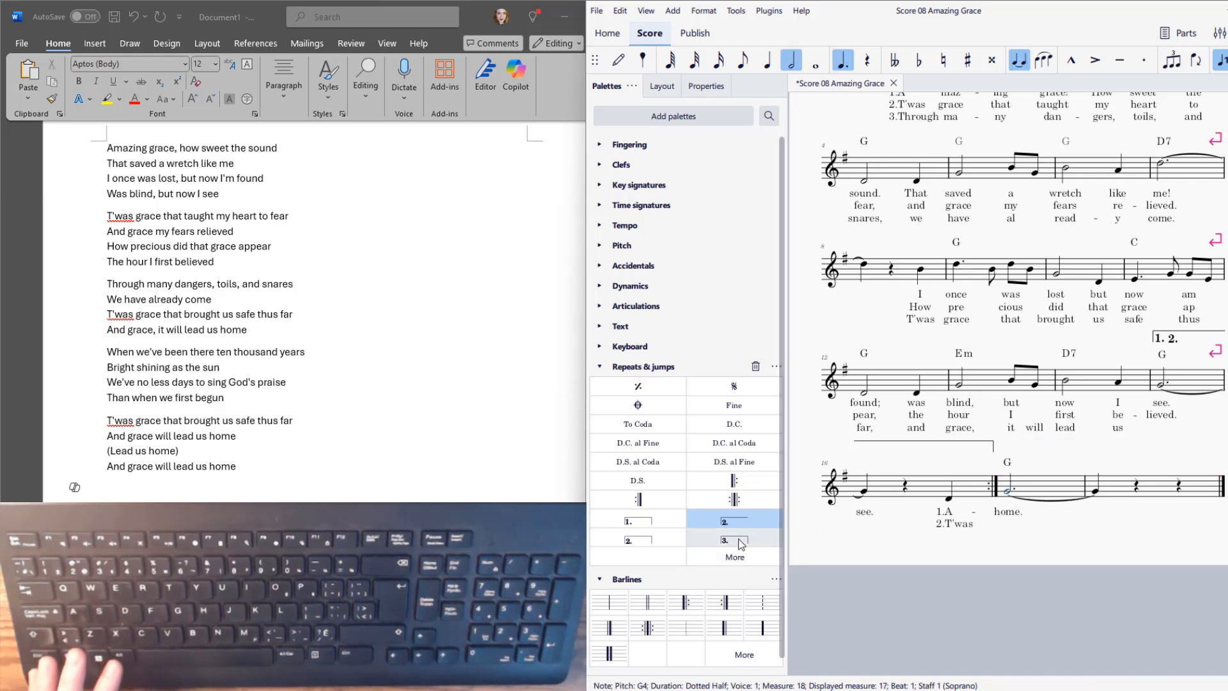
left_click_drag(739, 539, 1049, 477)
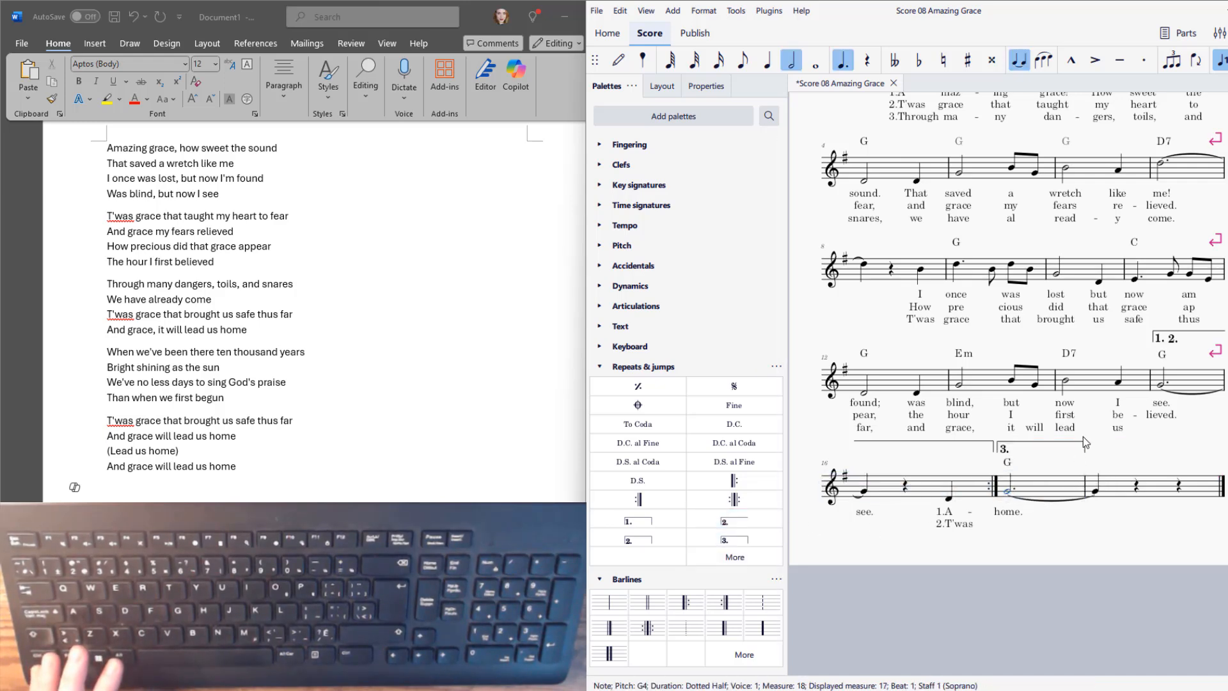
left_click(1085, 440)
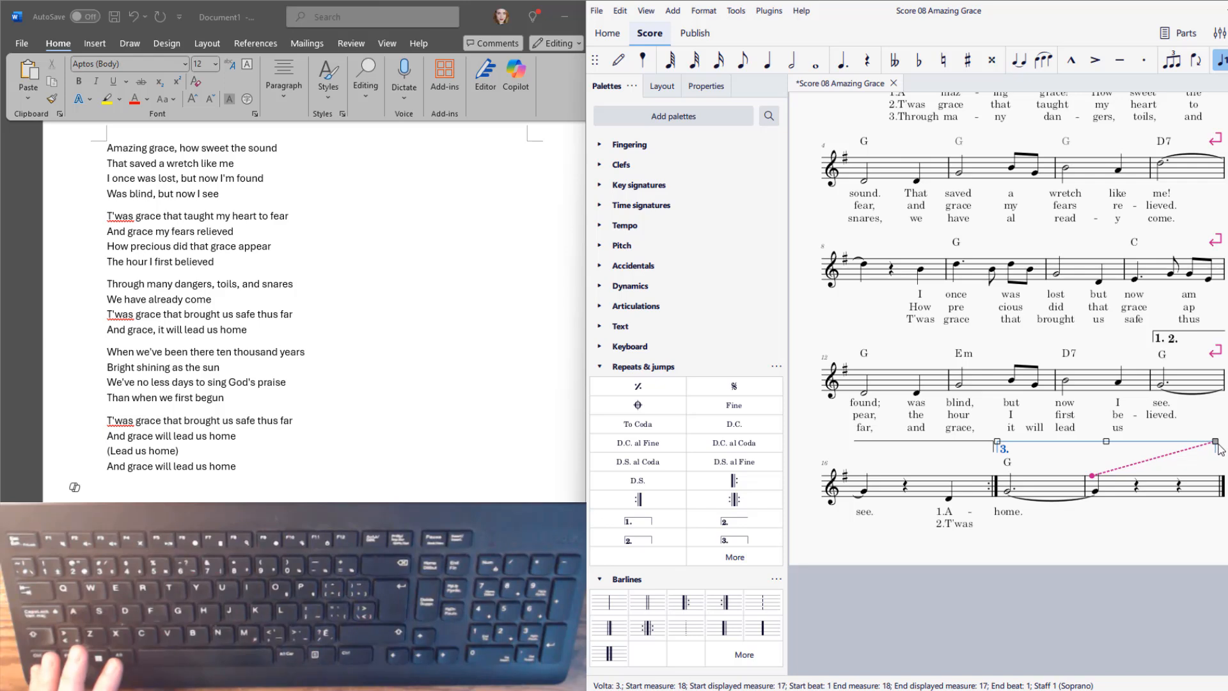
key("Escape")
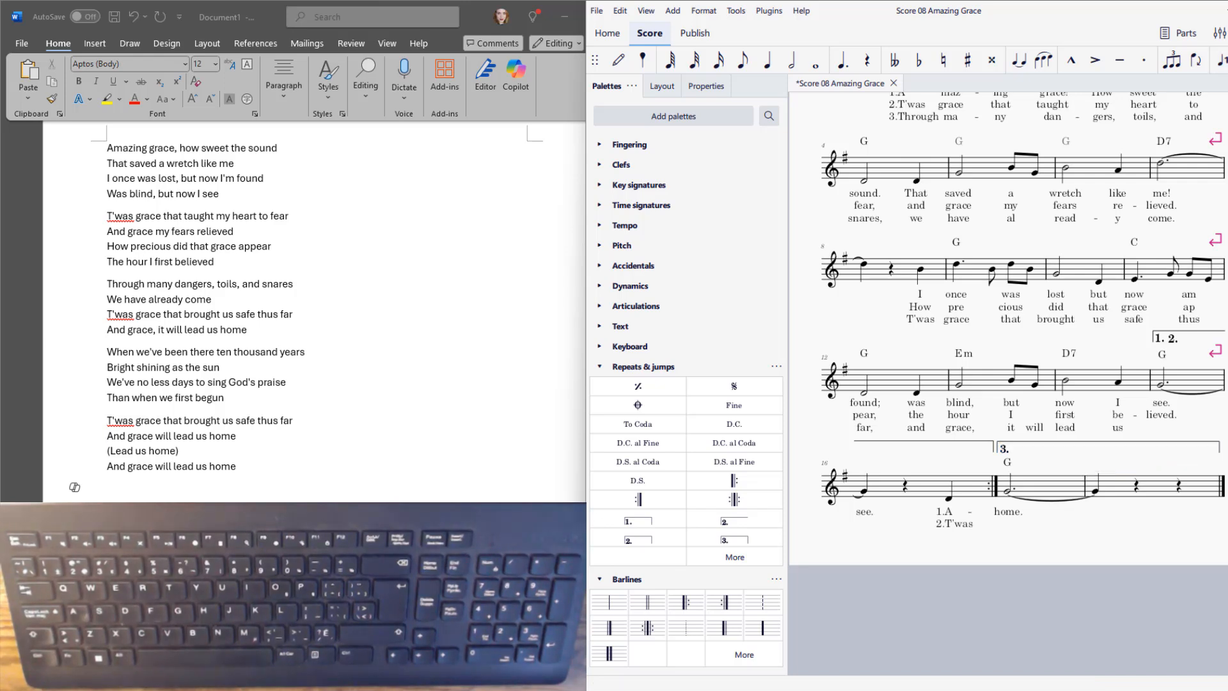
Replace the "2." staff text in the first ending with a "2." volta spanning both first-ending measures.
left_click(1172, 339)
key("ctrl+z")
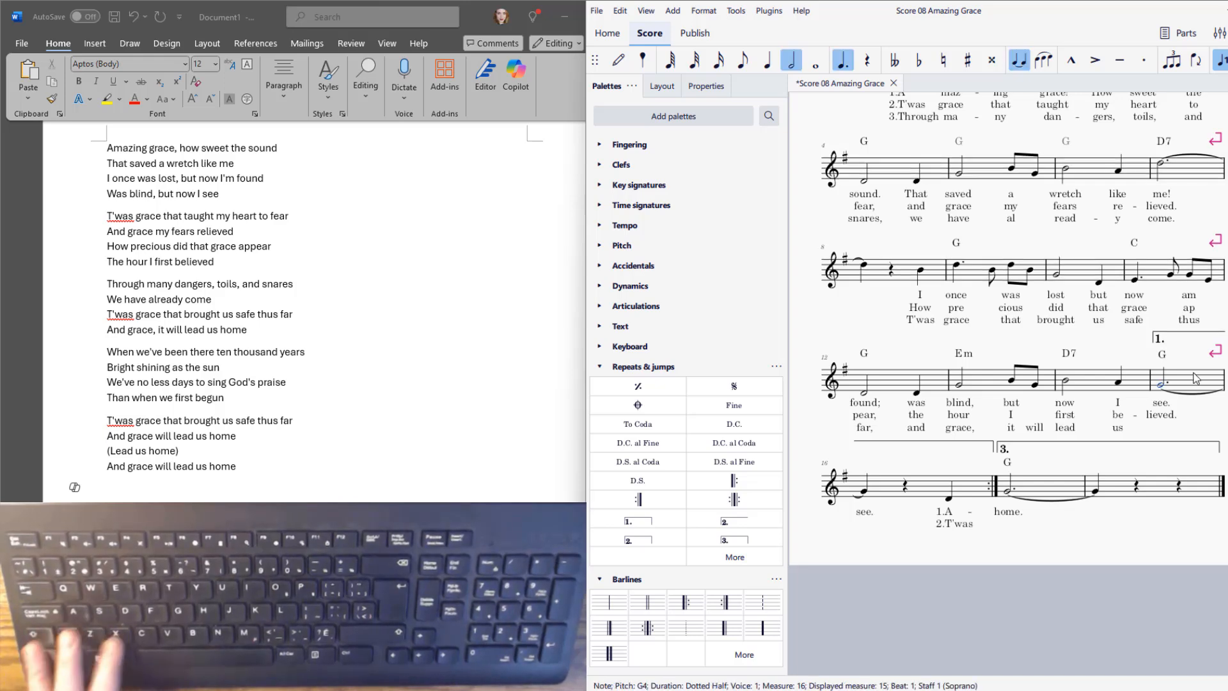
left_click(1163, 381)
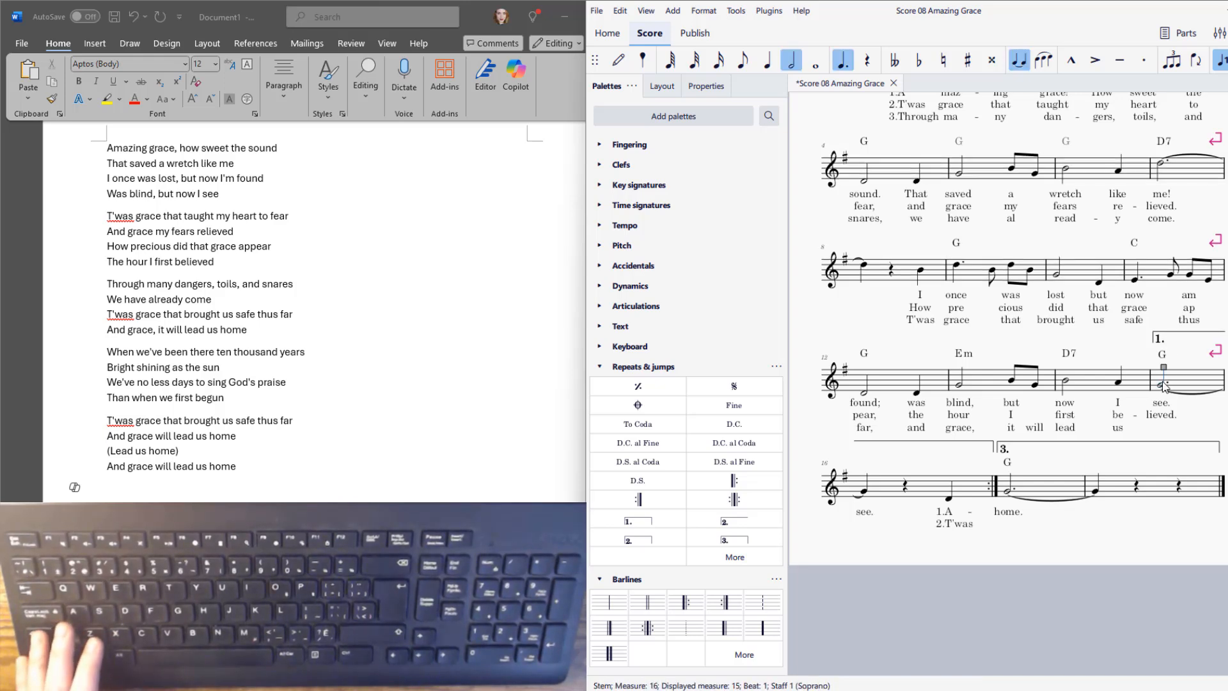
left_click(1162, 386)
key("shift+Right")
key("shift+Right")
key("shift+Right")
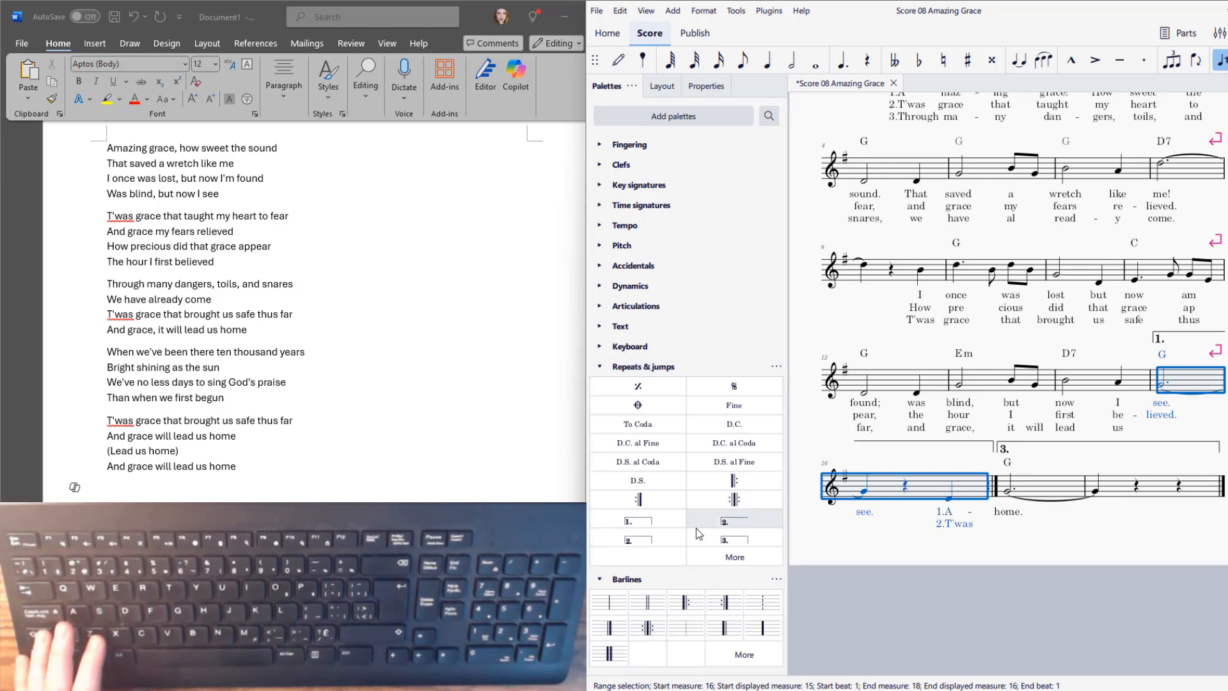
left_click(717, 523)
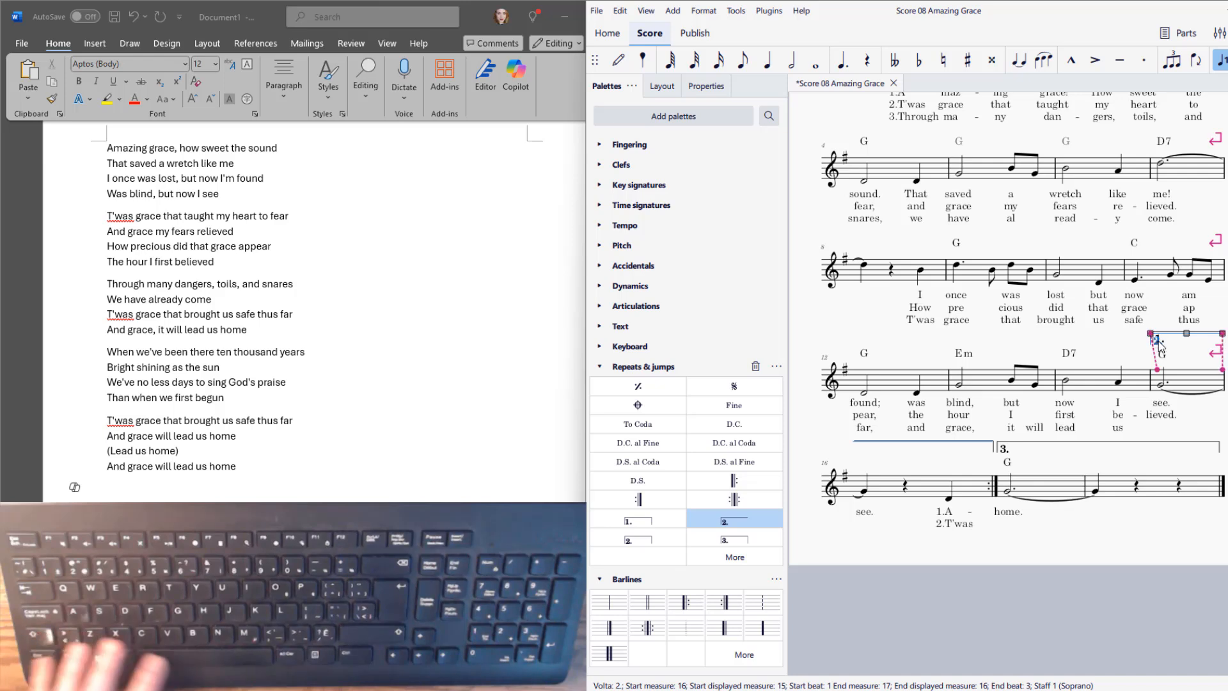
Shift the start of the "2." volta so its number sits beside the "1." above the first ending.
mouse_move(1155, 343)
left_mouse_down()
mouse_move(1126, 342)
mouse_move(1166, 342)
mouse_move(1153, 345)
left_mouse_up()
left_click(1121, 341)
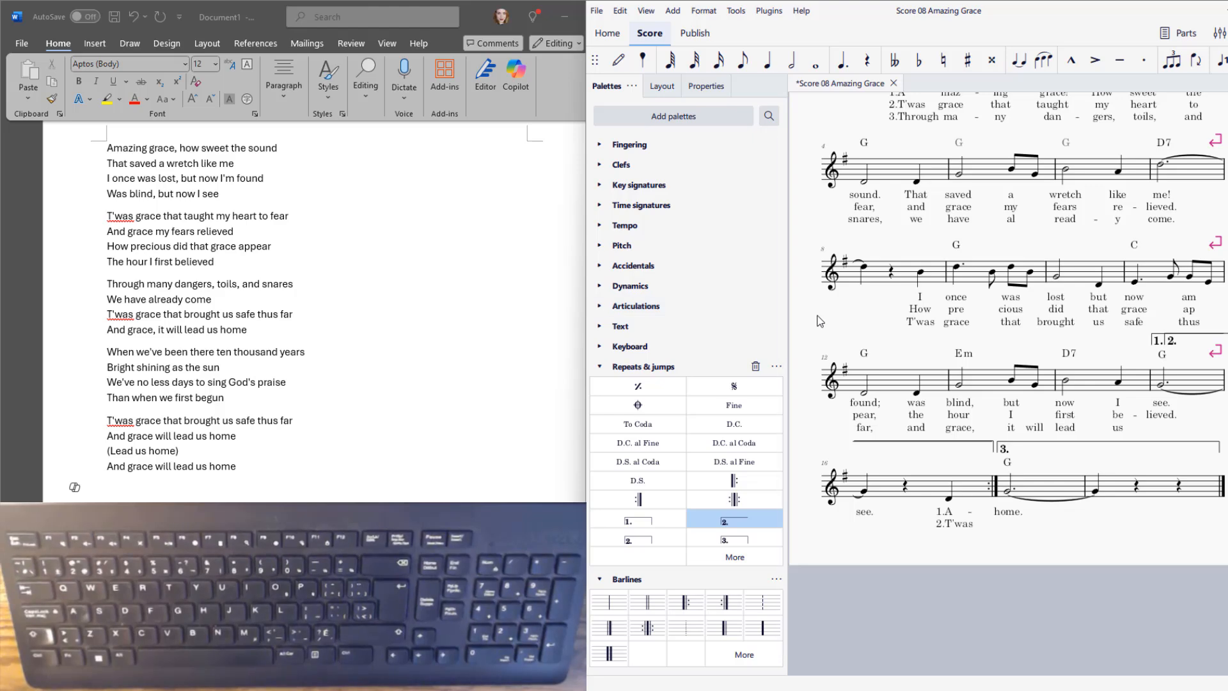
scroll(821, 322, "up", 3)
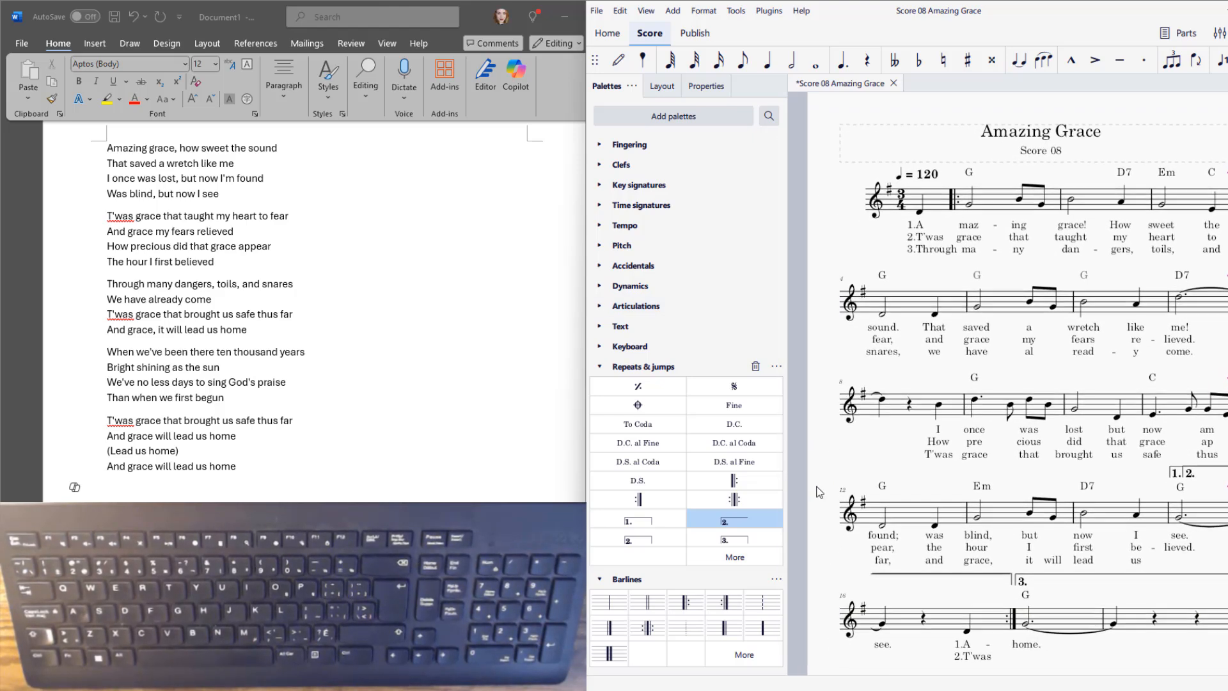